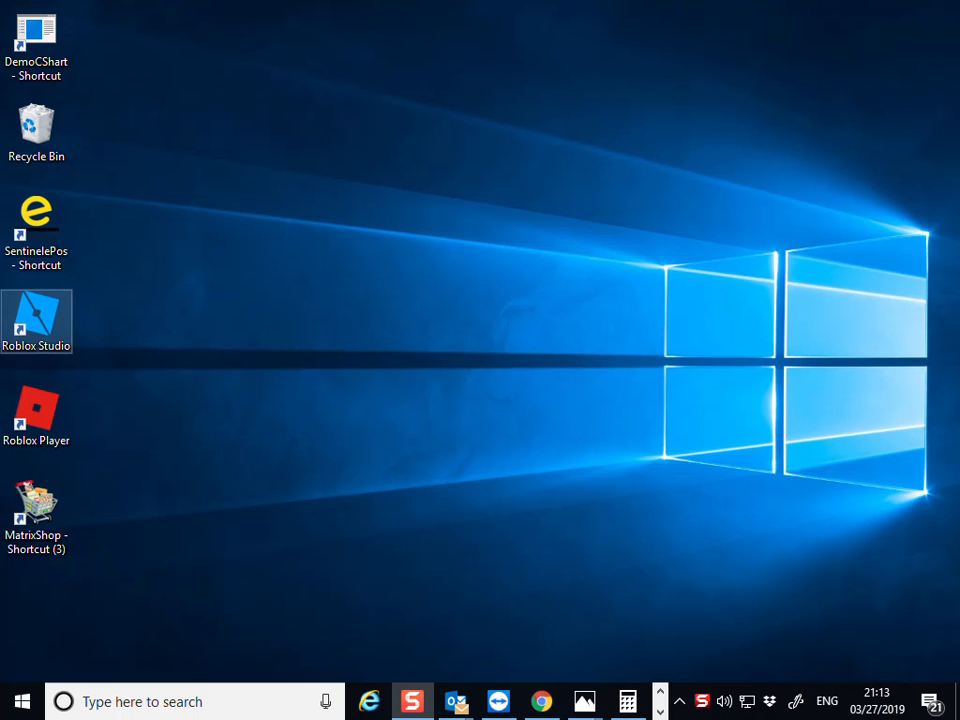
- Launch Matrix EPOS from the desktop shortcut and log in as the STAFF user
{"action": "double_click", "coordinate": [40, 540]}
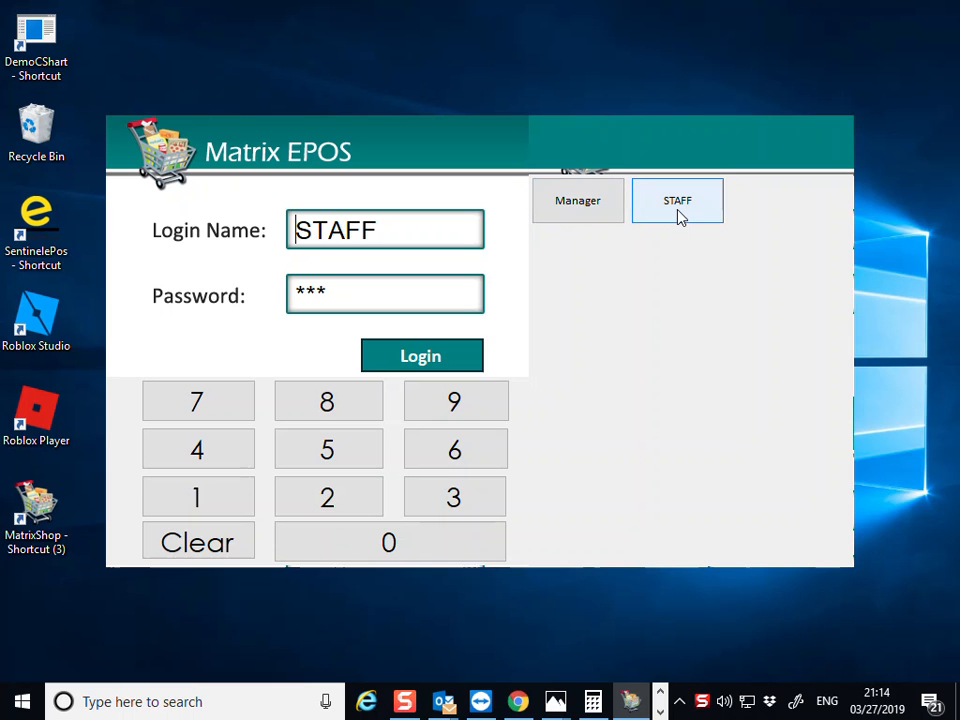
{"action": "left_click", "coordinate": [409, 360]}
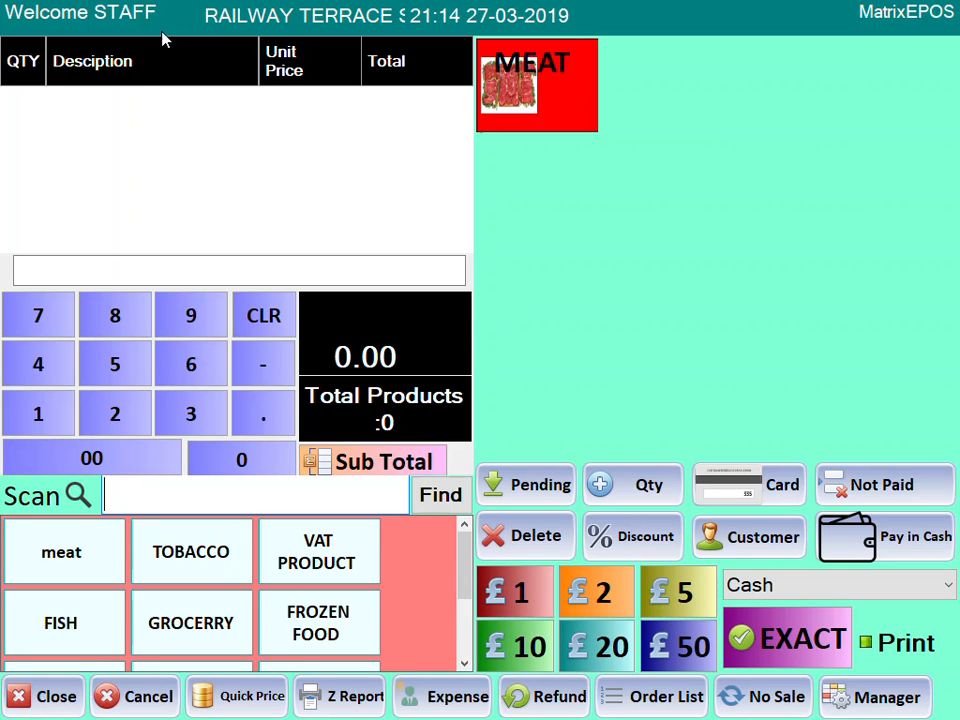
{"action": "left_click", "coordinate": [47, 697]}
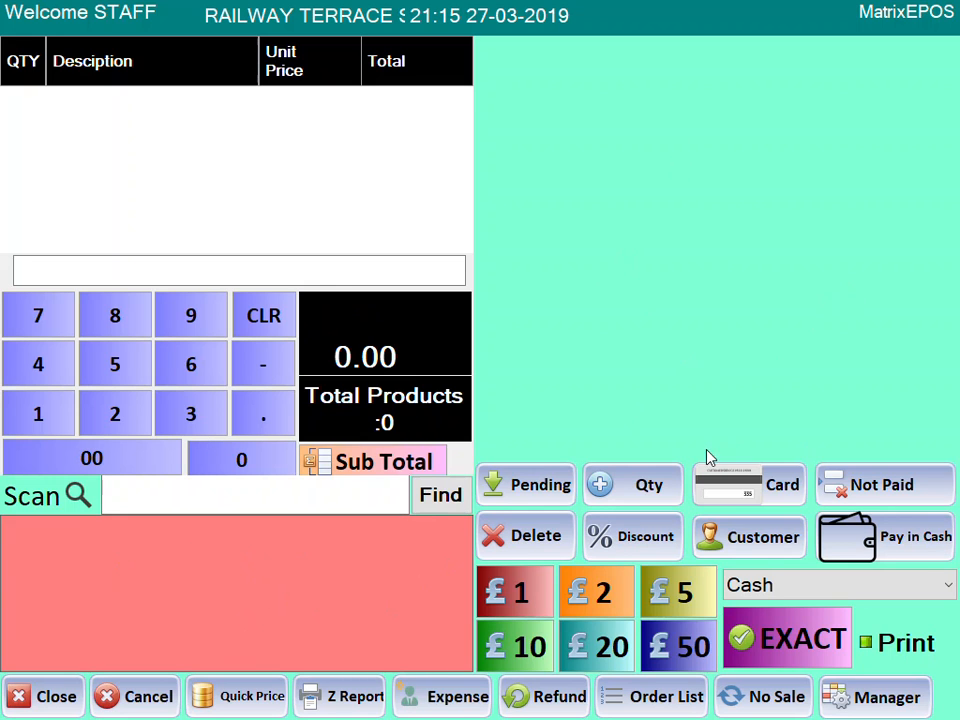
- Log in to the manager panel with the manager keypad password
{"action": "left_click", "coordinate": [858, 699]}
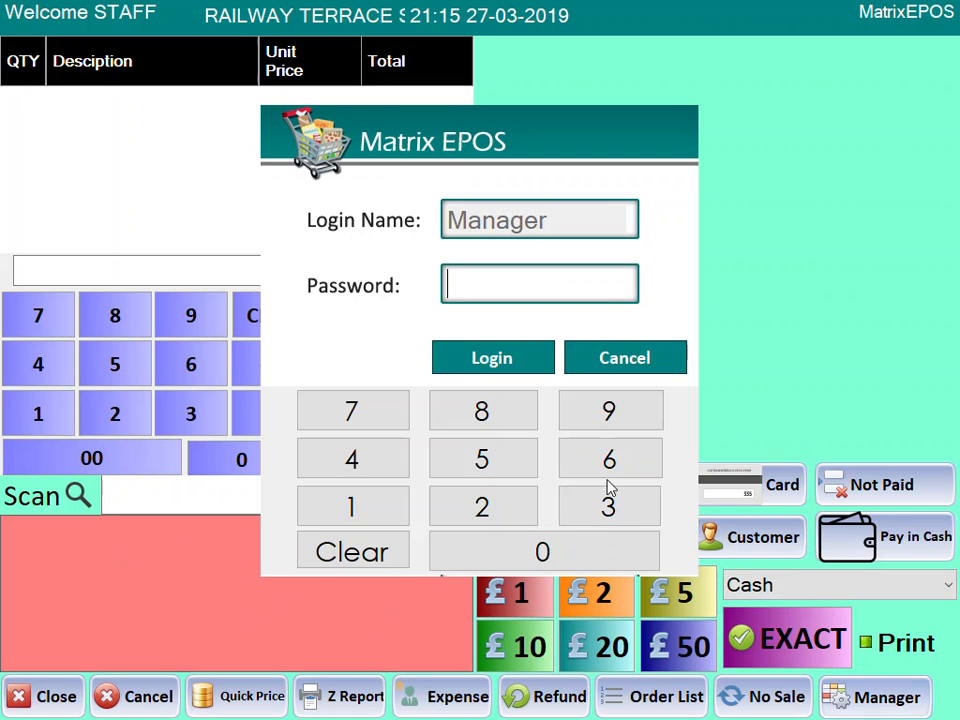
{"action": "left_click", "coordinate": [360, 516]}
{"action": "left_click", "coordinate": [360, 516]}
{"action": "left_click", "coordinate": [360, 516]}
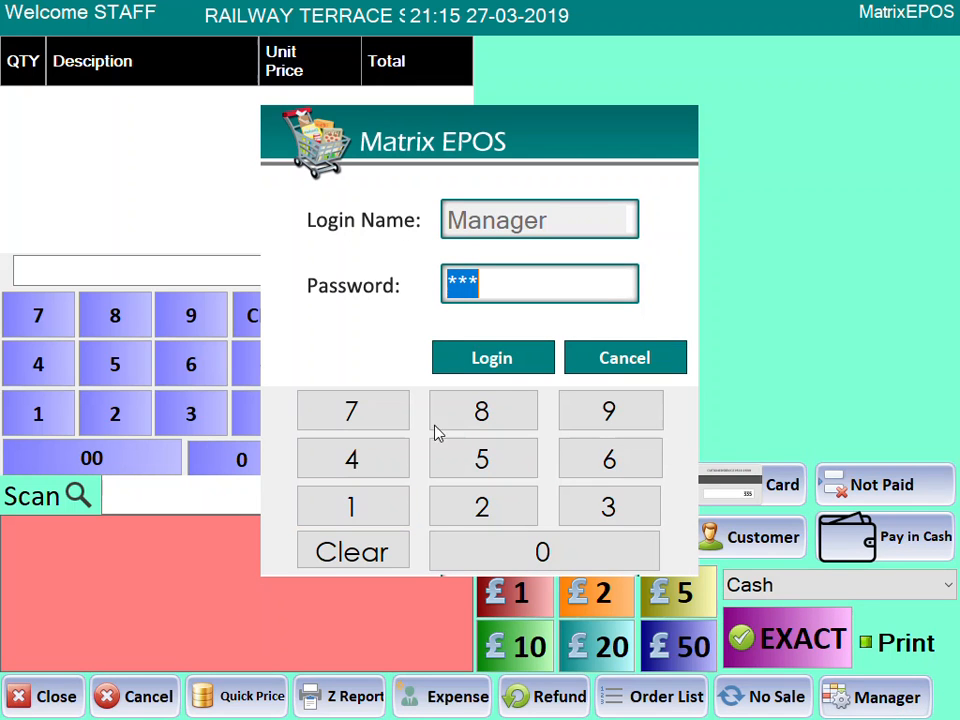
{"action": "left_click", "coordinate": [491, 362]}
- In Shop Information, enter 'shop name' as company and address lines ADDRESS and TELEPHONE
{"action": "left_click", "coordinate": [701, 182]}
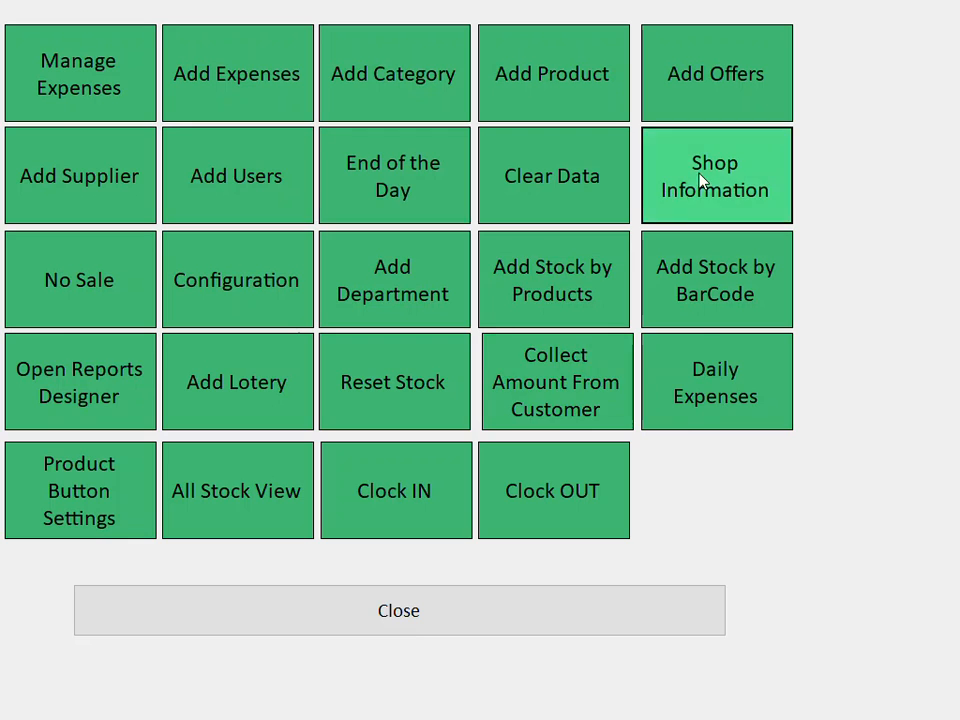
{"action": "left_click_drag", "start_coordinate": [371, 167], "coordinate": [171, 165]}
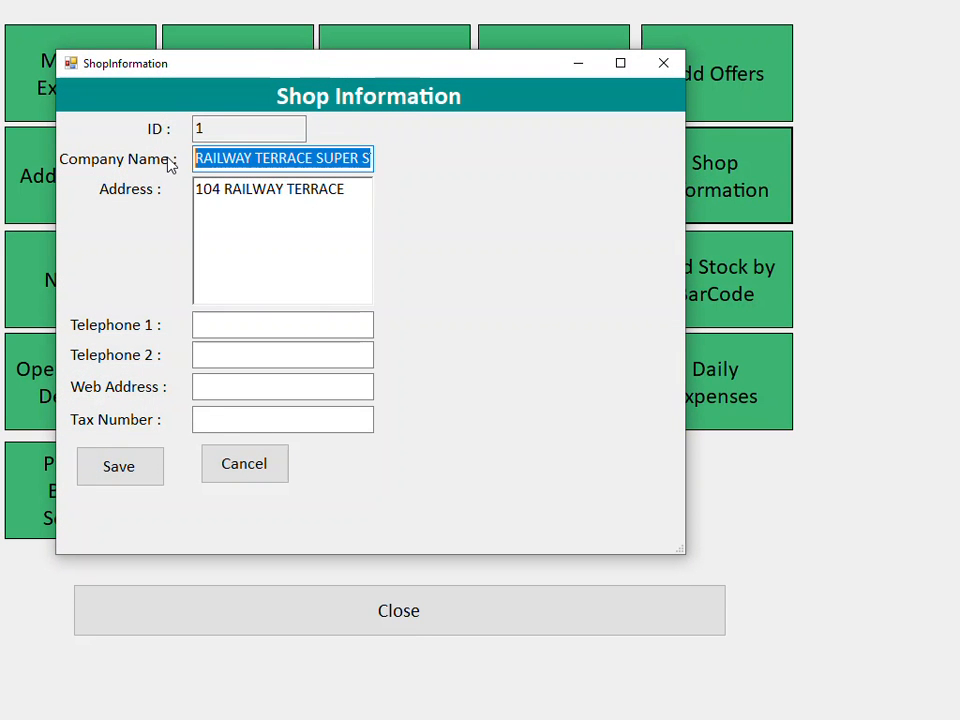
{"action": "key", "text": "BackSpace"}
{"action": "key", "text": "BackSpace"}
{"action": "key", "text": "BackSpace"}
{"action": "key", "text": "BackSpace"}
{"action": "type", "text": "shop name"}
{"action": "key", "text": "Tab"}
{"action": "key", "text": "Delete"}
{"action": "key", "text": "Delete"}
{"action": "key", "text": "Delete"}
{"action": "key", "text": "Delete"}
{"action": "key", "text": "Delete"}
{"action": "key", "text": "Delete"}
{"action": "key", "text": "Delete"}
{"action": "key", "text": "Delete"}
{"action": "key", "text": "Delete"}
{"action": "key", "text": "Delete"}
{"action": "key", "text": "Delete"}
{"action": "key", "text": "Delete"}
{"action": "key", "text": "Delete"}
{"action": "key", "text": "Delete"}
{"action": "key", "text": "Delete"}
{"action": "key", "text": "Delete"}
{"action": "key", "text": "Delete"}
{"action": "key", "text": "Delete"}
{"action": "key", "text": "Delete"}
{"action": "type", "text": "ADDRESS"}
{"action": "key", "text": "Return"}
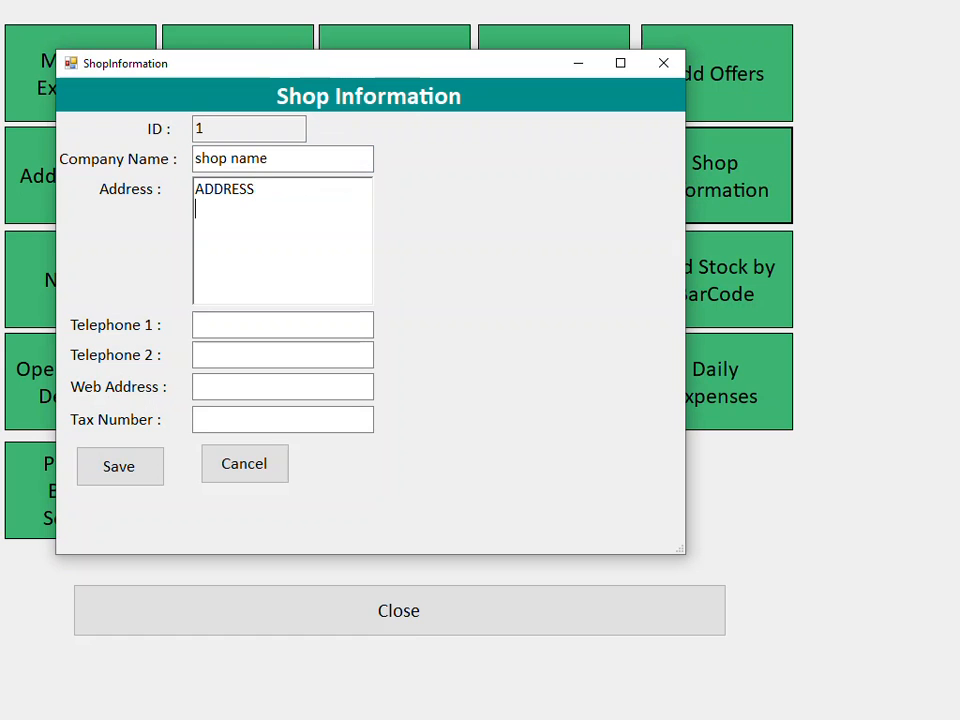
{"action": "type", "text": "TELEPHONE"}
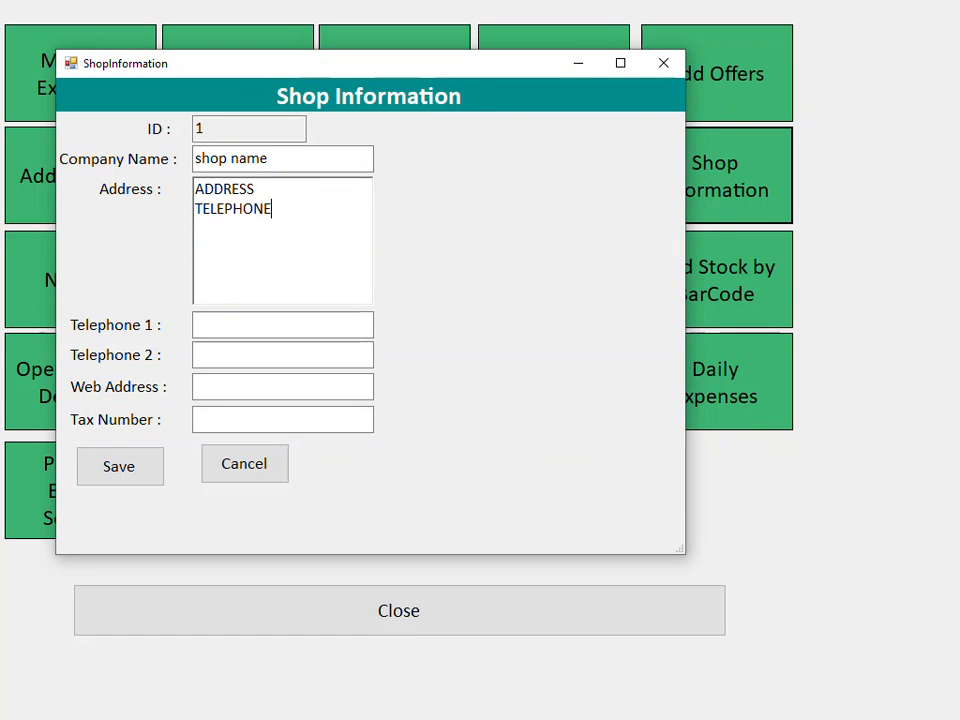
- Step through the telephone, tax number and web address fields and save the shop details
{"action": "left_click", "coordinate": [231, 326]}
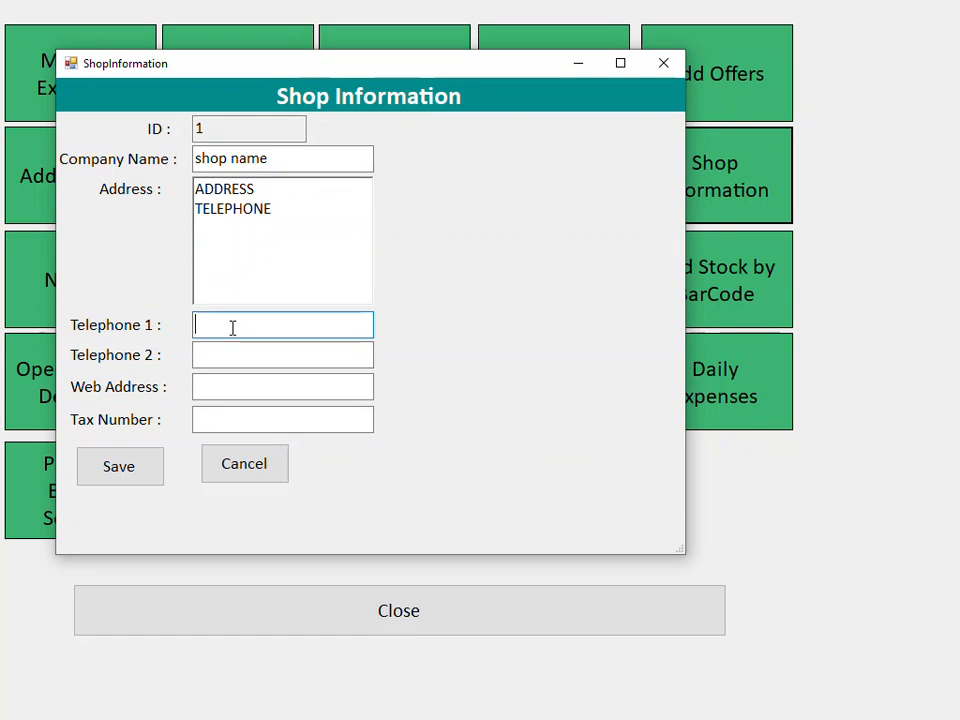
{"action": "left_click", "coordinate": [211, 420]}
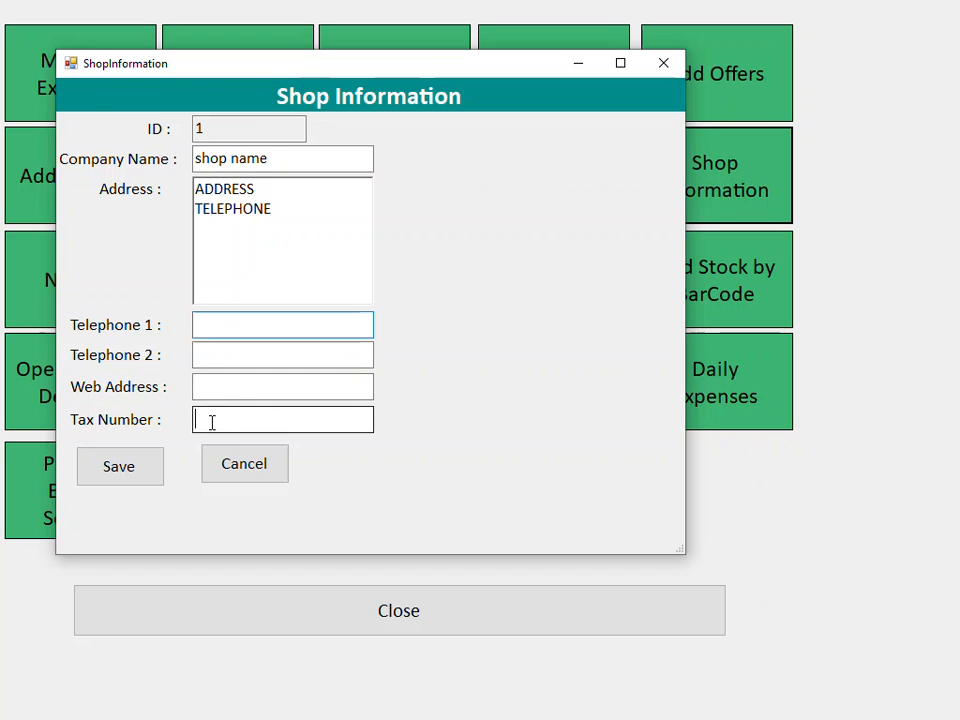
{"action": "left_click", "coordinate": [220, 384]}
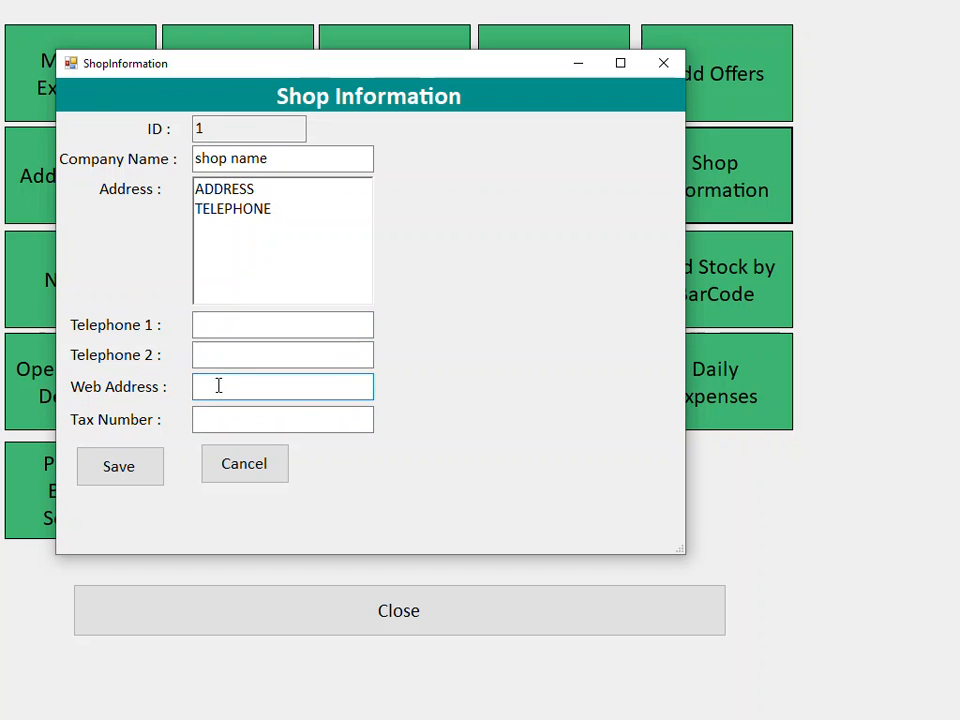
{"action": "left_click", "coordinate": [115, 472]}
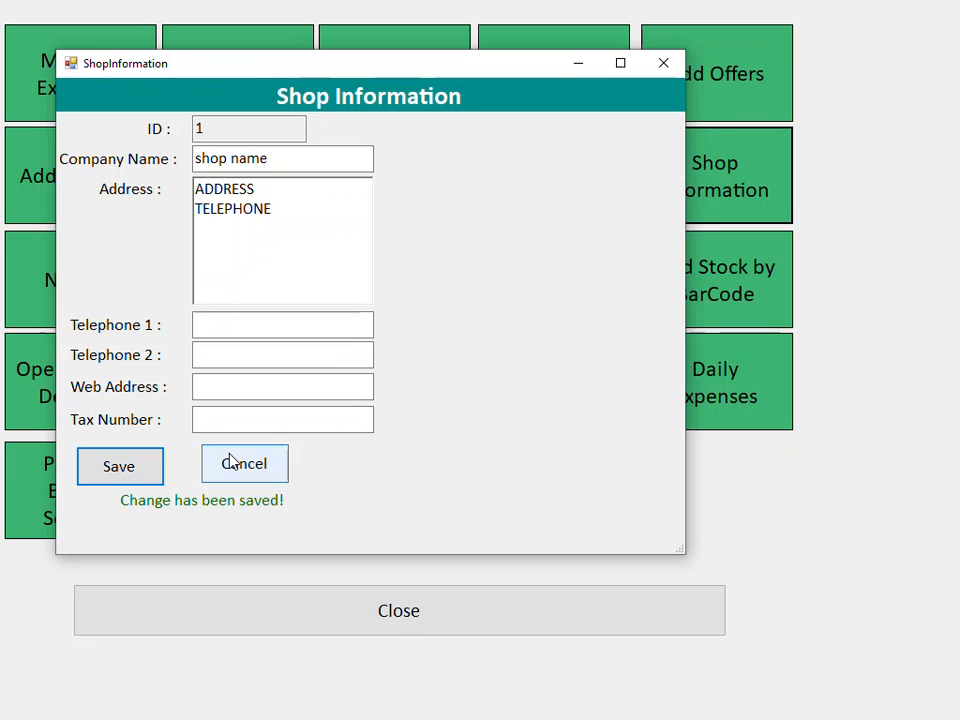
- Change the company name to ABC SHOP and save the shop details again
{"action": "left_click_drag", "start_coordinate": [279, 160], "coordinate": [100, 154]}
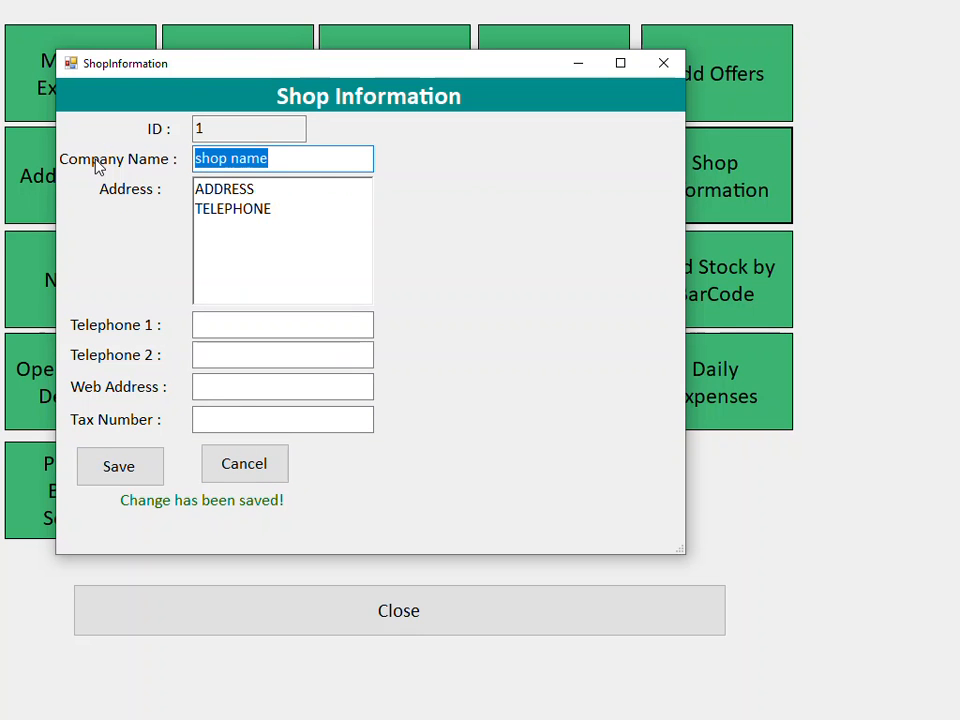
{"action": "type", "text": "ABC SHOP"}
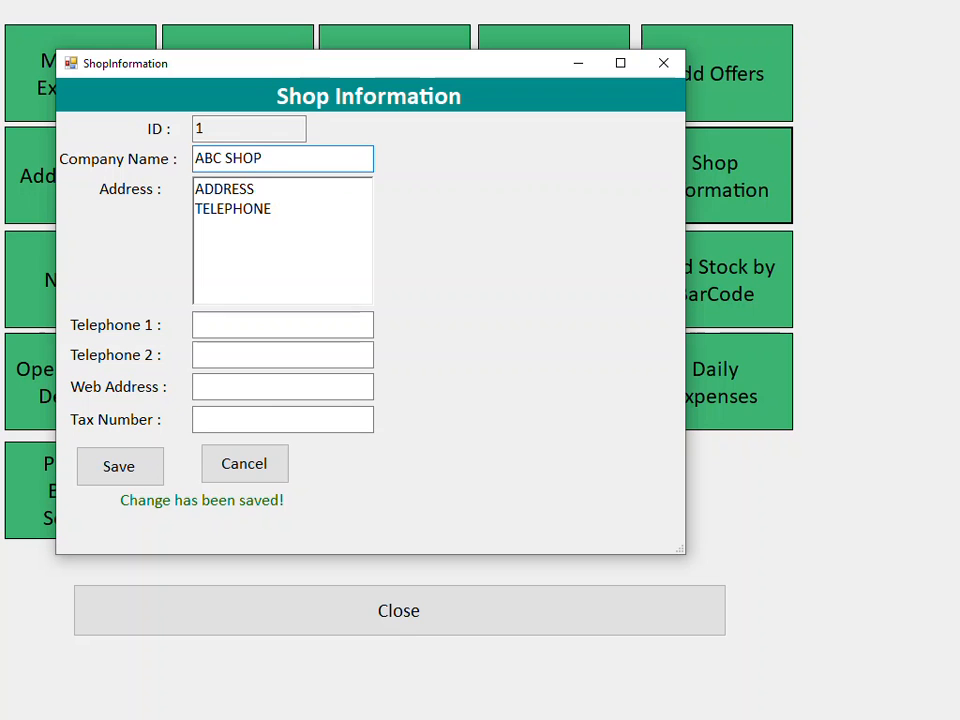
{"action": "left_click_drag", "start_coordinate": [257, 161], "coordinate": [129, 150]}
{"action": "left_click_drag", "start_coordinate": [281, 210], "coordinate": [162, 170]}
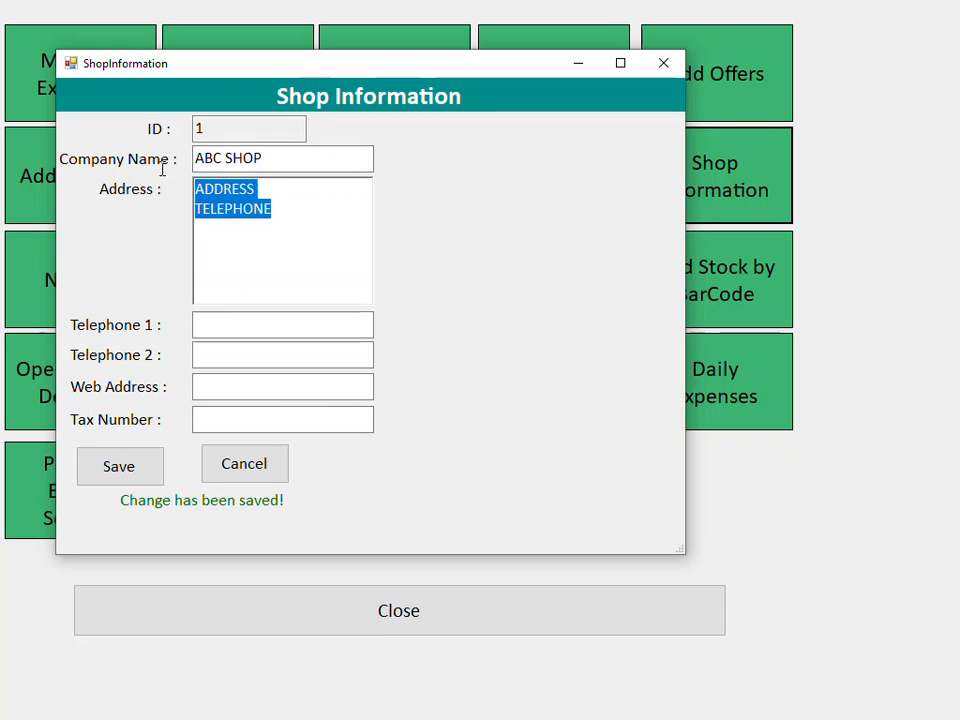
{"action": "left_click", "coordinate": [116, 470]}
- Close Shop Information, clear all stored data and return to the empty sales screen
{"action": "left_click", "coordinate": [663, 63]}
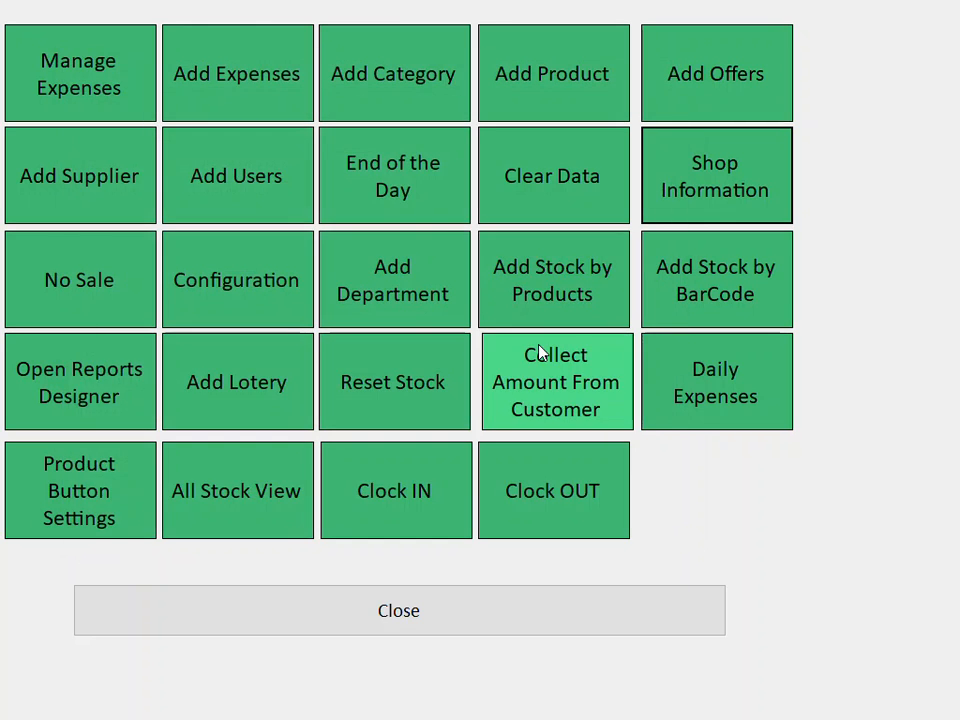
{"action": "left_click", "coordinate": [559, 181]}
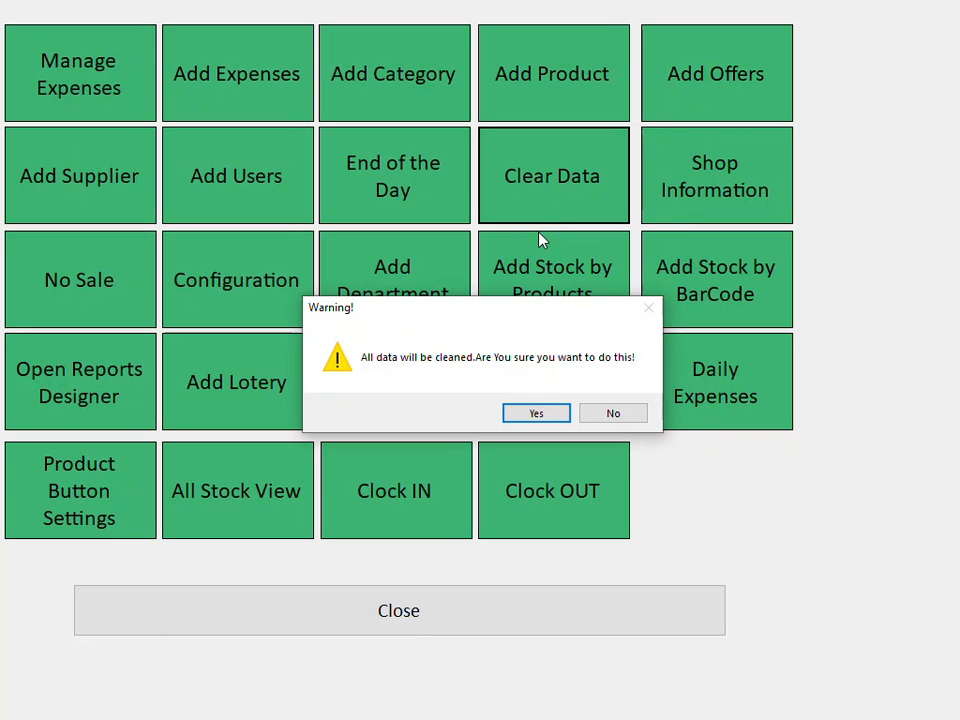
{"action": "left_click", "coordinate": [536, 413]}
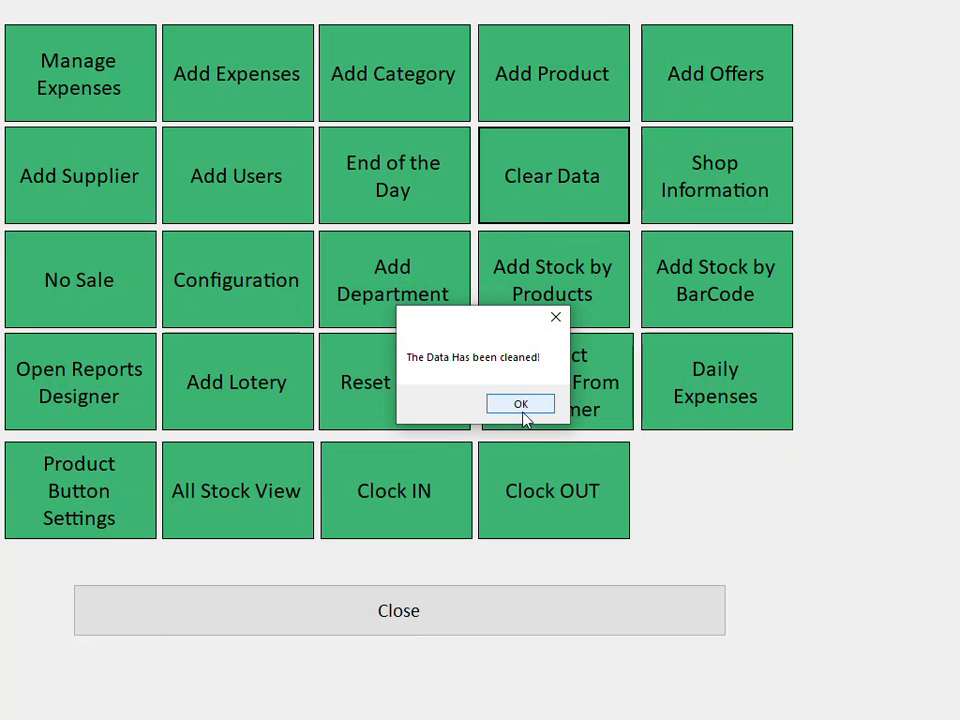
{"action": "left_click", "coordinate": [522, 406]}
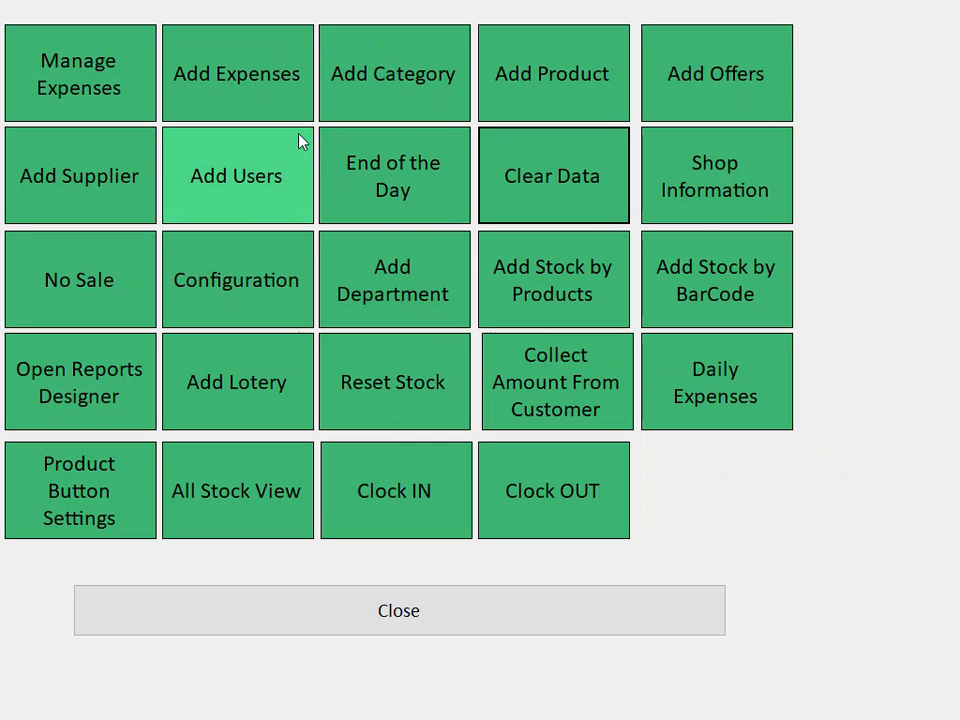
{"action": "left_click", "coordinate": [430, 633]}
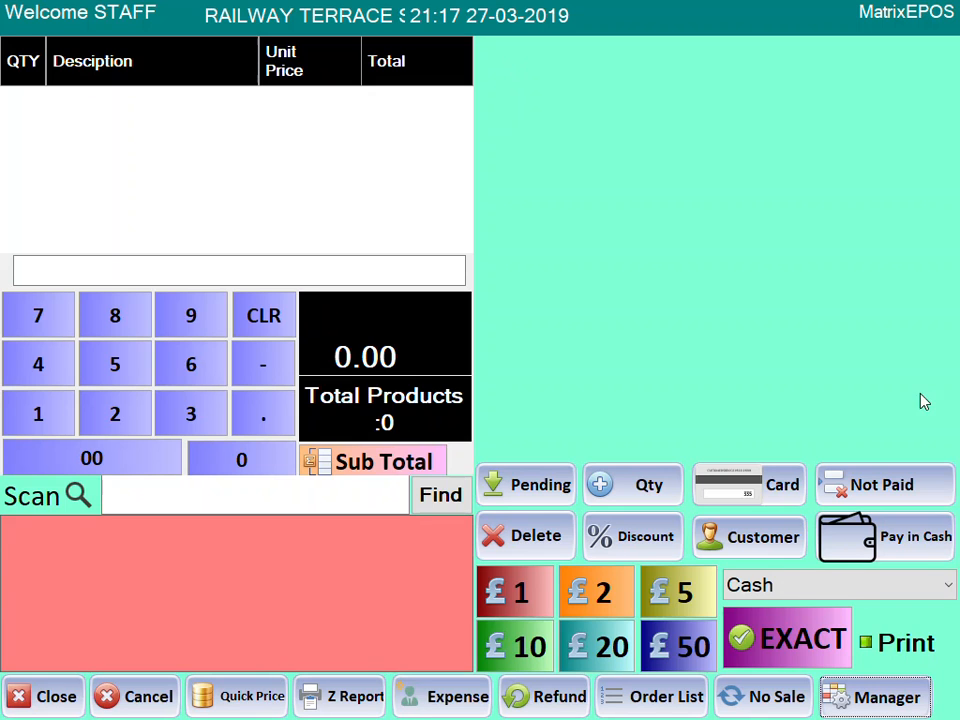
- Log in to the manager panel with the manager keypad password
{"action": "left_click", "coordinate": [866, 706]}
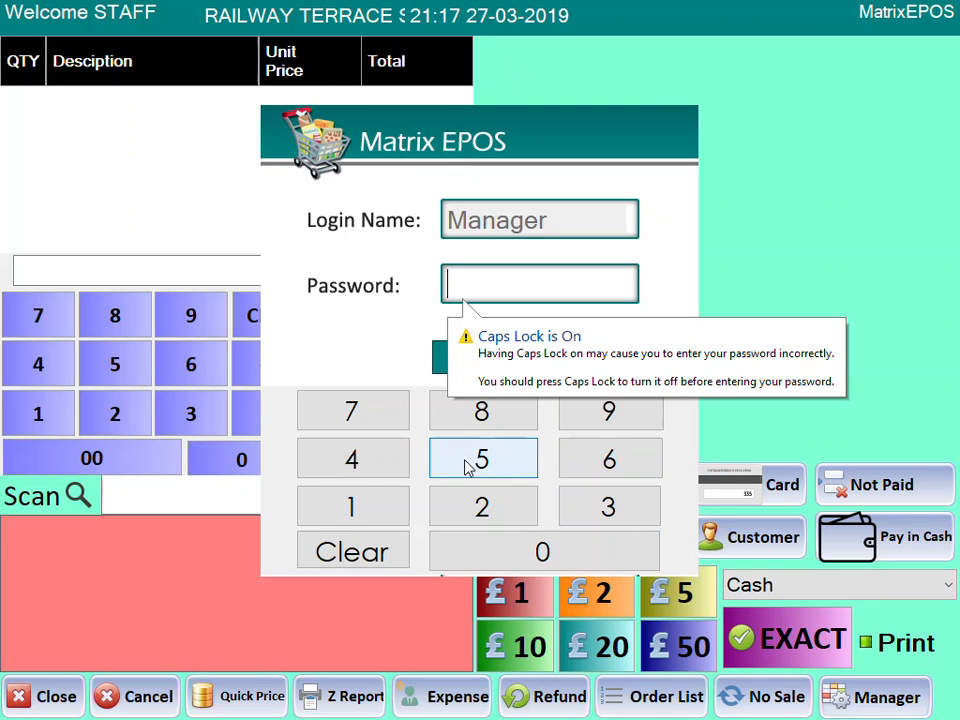
{"action": "left_click", "coordinate": [343, 517]}
{"action": "double_click", "coordinate": [343, 515]}
{"action": "left_click", "coordinate": [456, 365]}
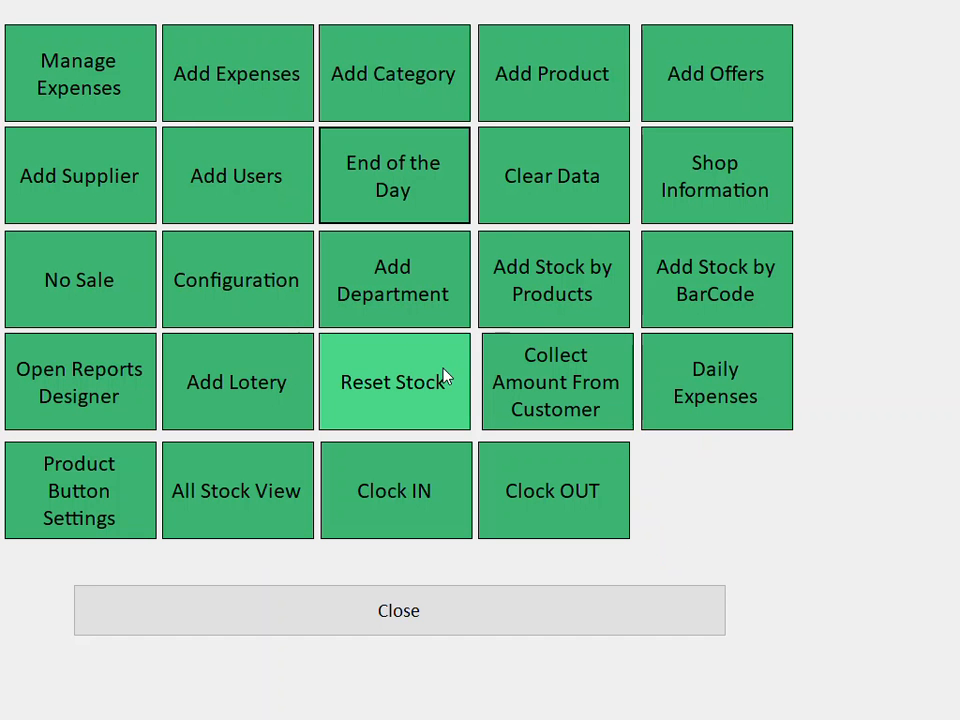
- In Product Button Settings, enter a new category named SOFTDRINKS
{"action": "left_click", "coordinate": [415, 101]}
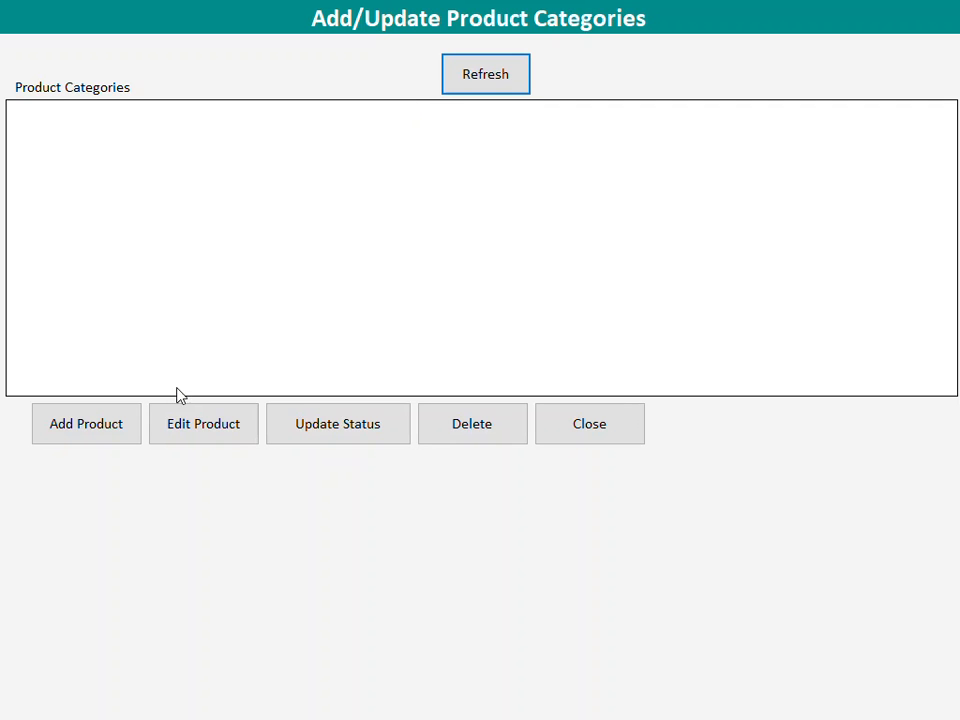
{"action": "left_click", "coordinate": [92, 436]}
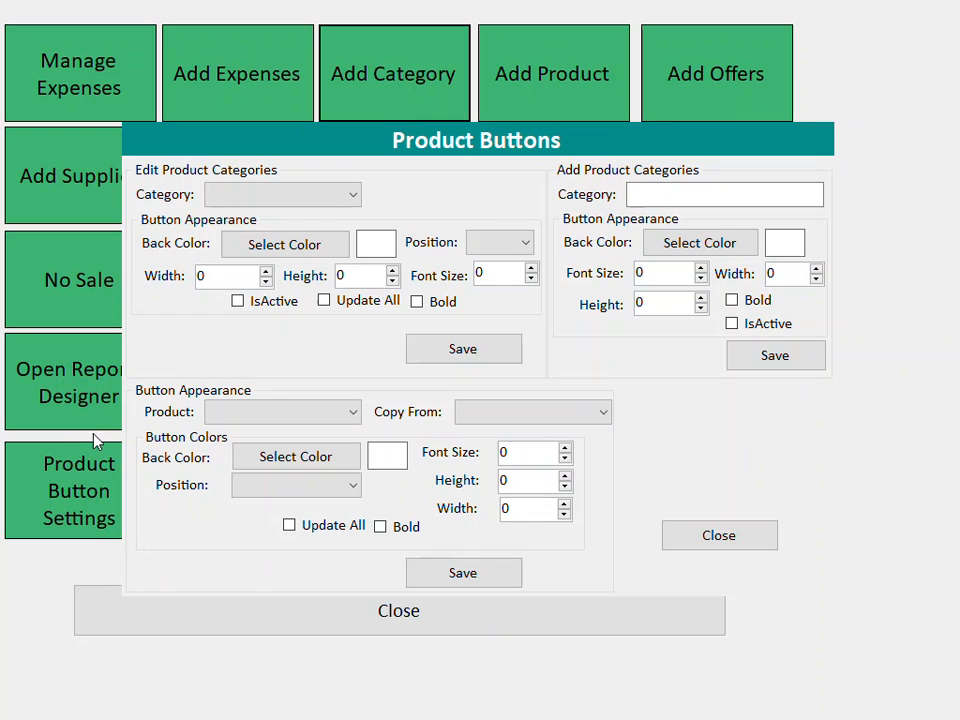
{"action": "left_click", "coordinate": [664, 195]}
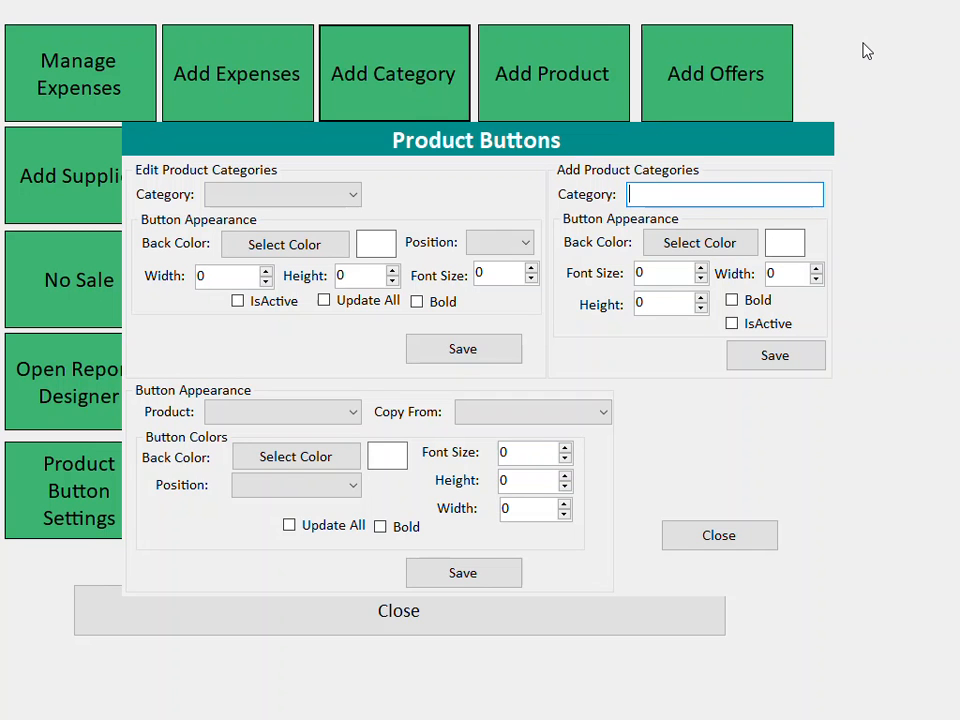
{"action": "type", "text": "softdrinks"}
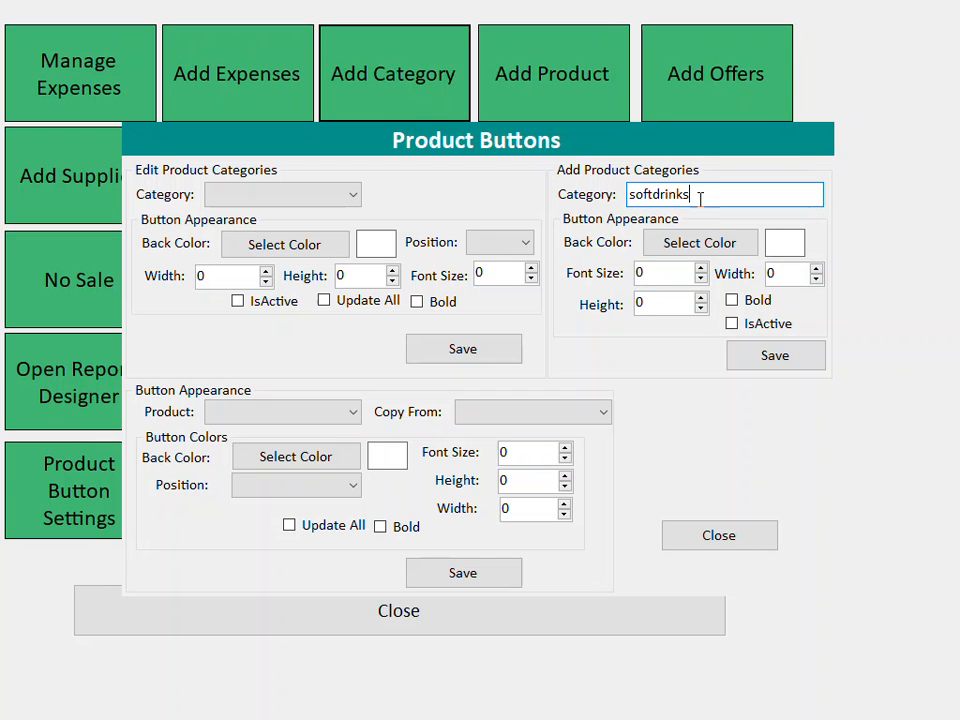
{"action": "left_click_drag", "start_coordinate": [700, 199], "coordinate": [421, 170]}
{"action": "type", "text": "SOFTDRINKS"}
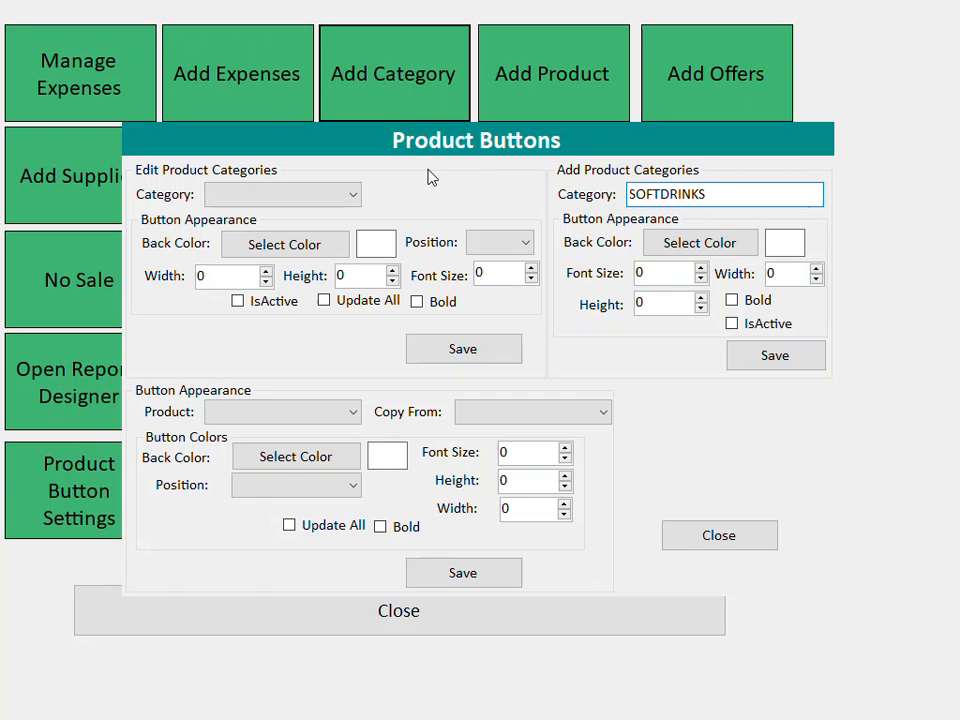
{"action": "left_click_drag", "start_coordinate": [709, 194], "coordinate": [619, 195]}
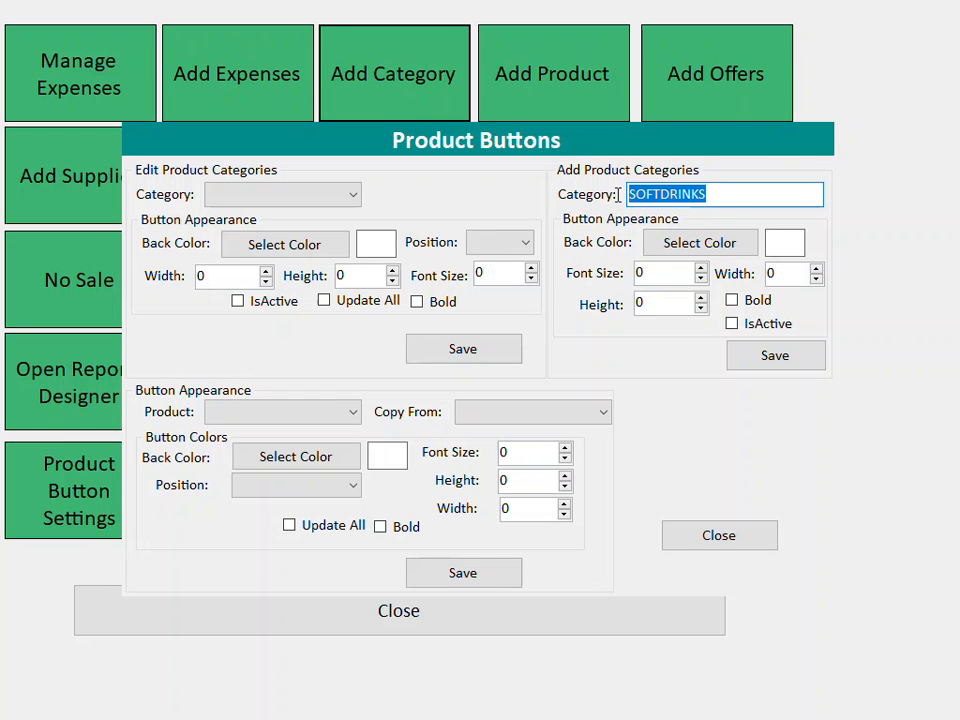
- Give SOFTDRINKS font size, width and height 1 and cyan colour, save, and close settings
{"action": "left_click", "coordinate": [638, 273]}
{"action": "type", "text": "1"}
{"action": "key", "text": "Tab"}
{"action": "type", "text": "1"}
{"action": "key", "text": "Tab"}
{"action": "type", "text": "1"}
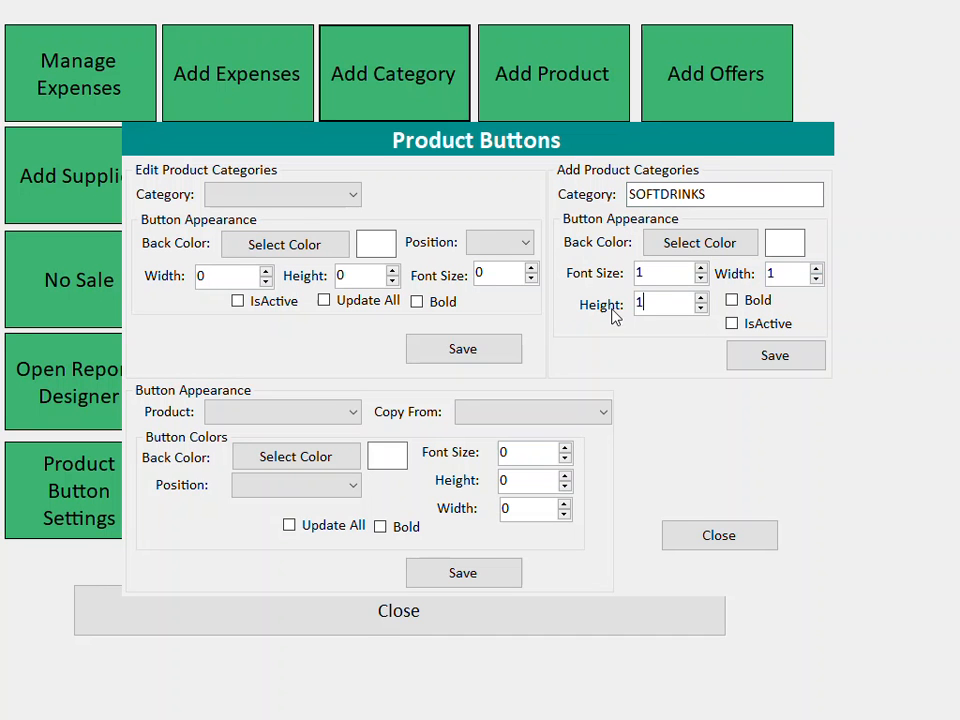
{"action": "left_click", "coordinate": [696, 247]}
{"action": "left_click", "coordinate": [398, 202]}
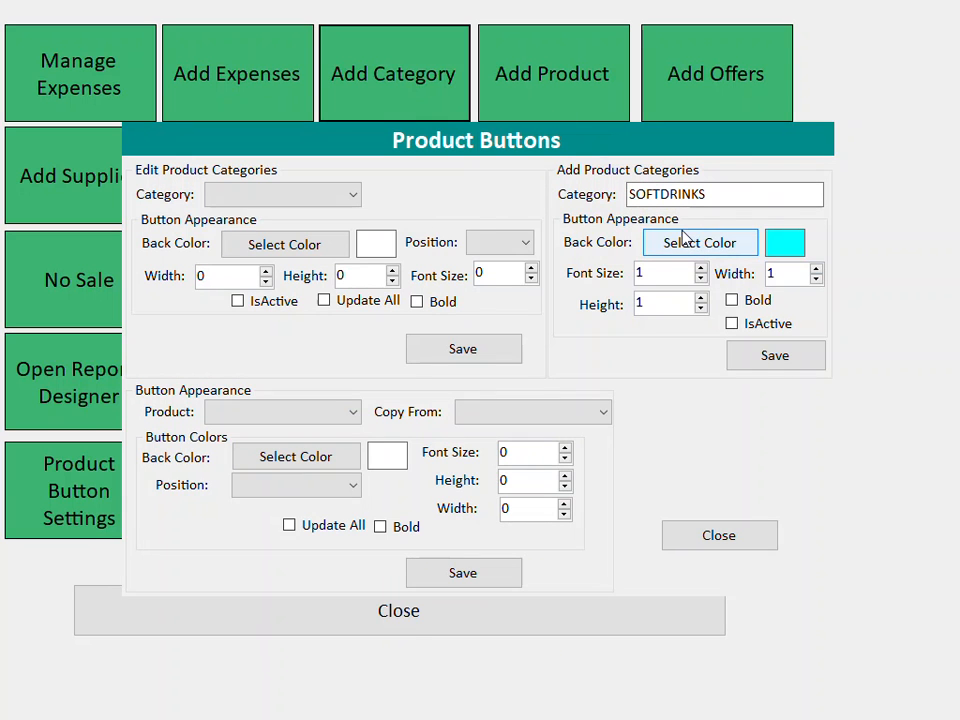
{"action": "left_click", "coordinate": [743, 356]}
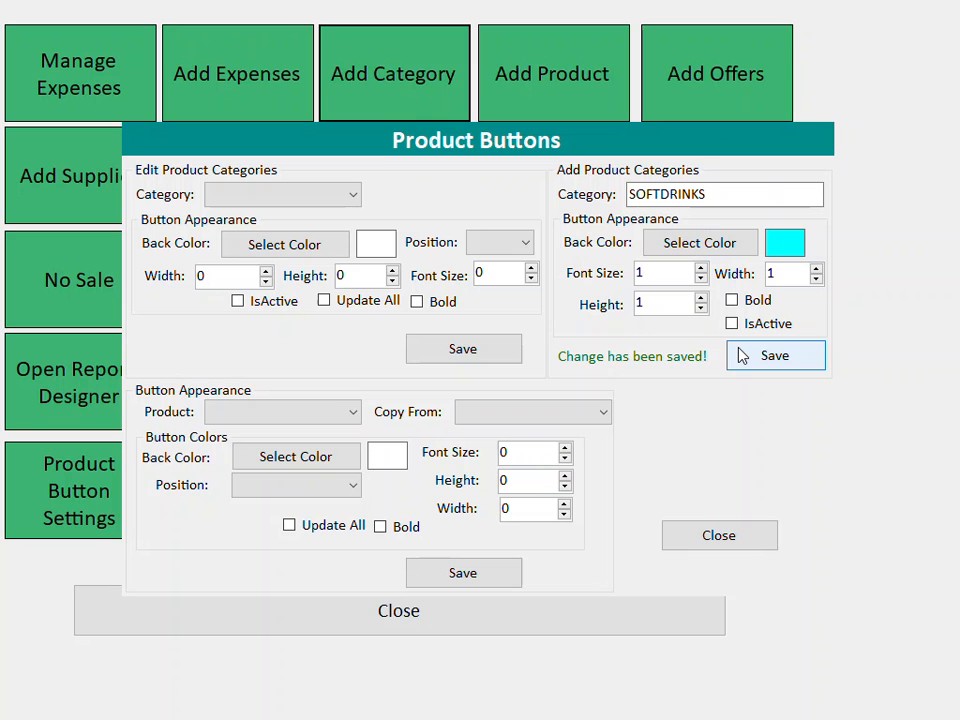
{"action": "left_click_drag", "start_coordinate": [722, 195], "coordinate": [628, 193]}
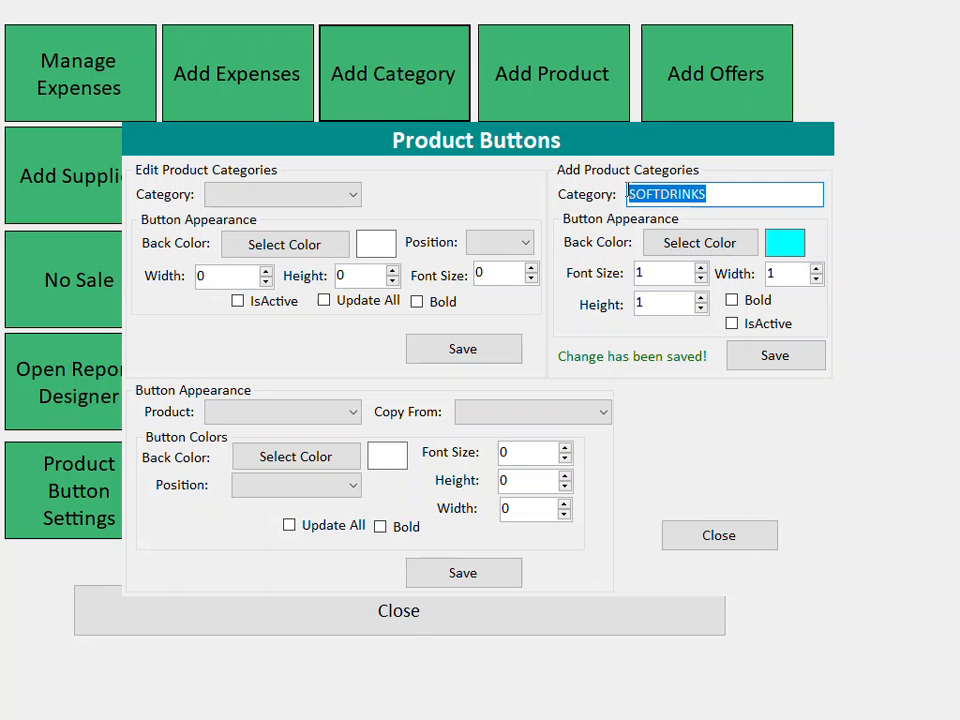
{"action": "left_click", "coordinate": [705, 542]}
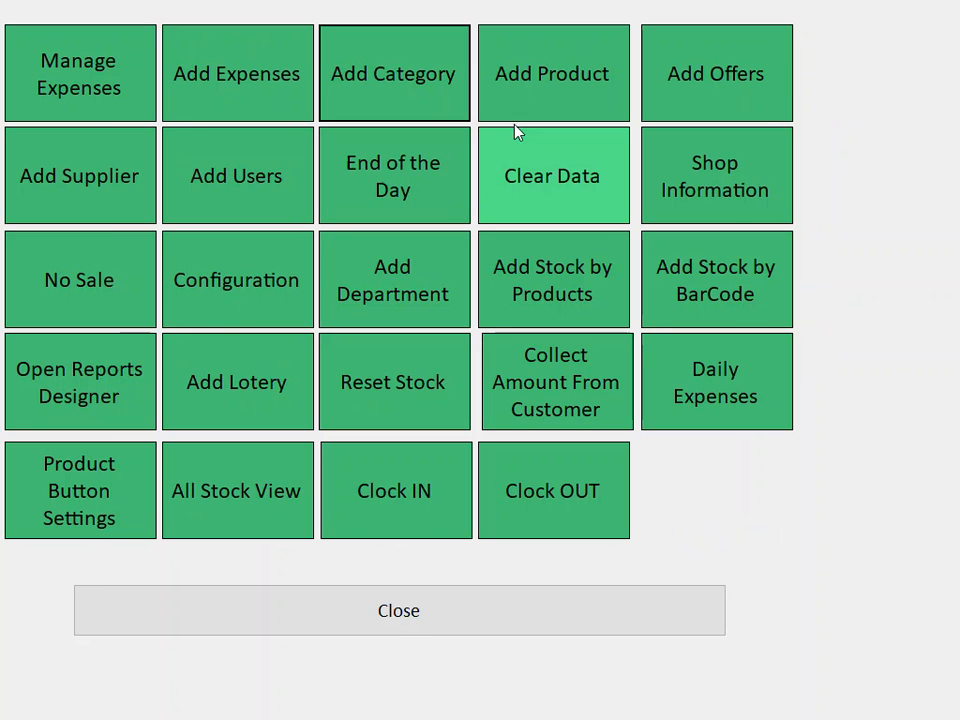
- On the sales screen, scan barcode 448448 and agree to add it as a new product
{"action": "left_click", "coordinate": [435, 612]}
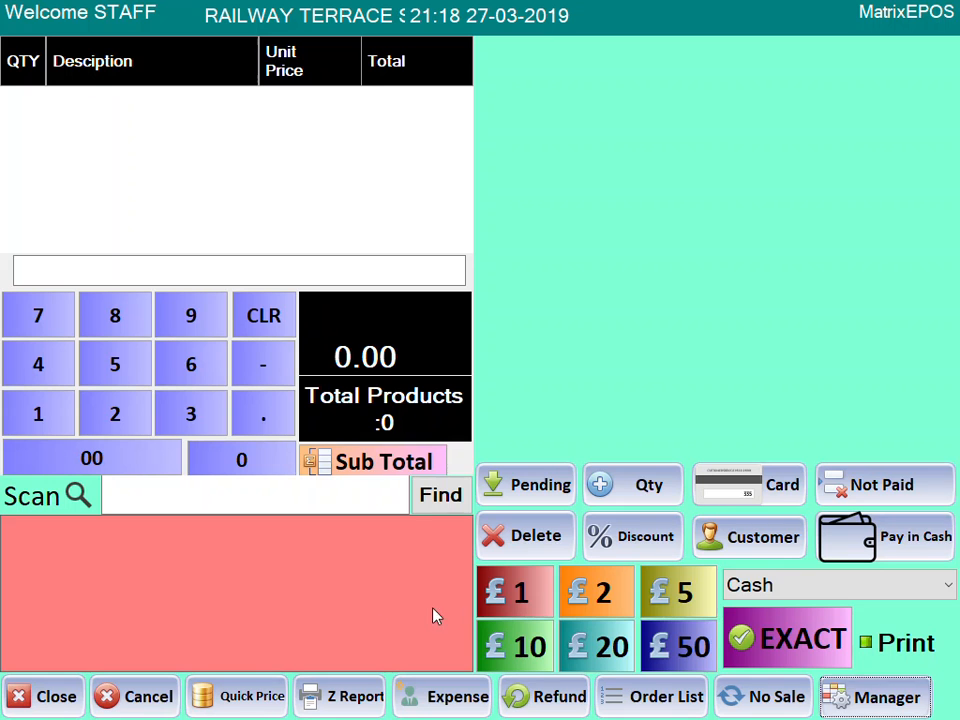
{"action": "left_click", "coordinate": [210, 486]}
{"action": "type", "text": "4484448"}
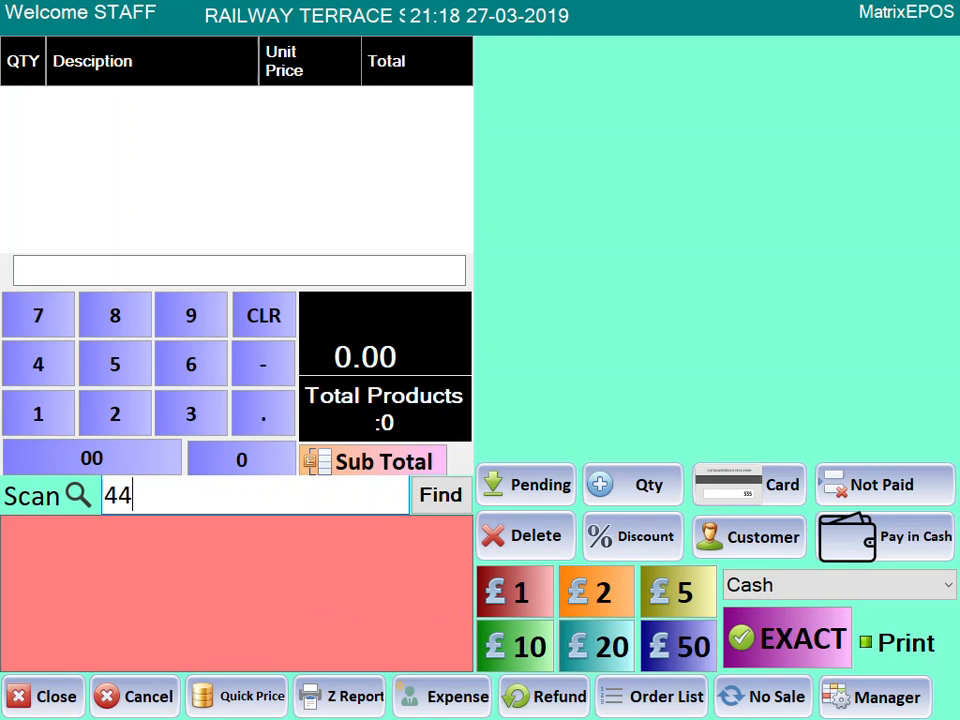
{"action": "key", "text": "BackSpace"}
{"action": "key", "text": "BackSpace"}
{"action": "key", "text": "BackSpace"}
{"action": "type", "text": "48"}
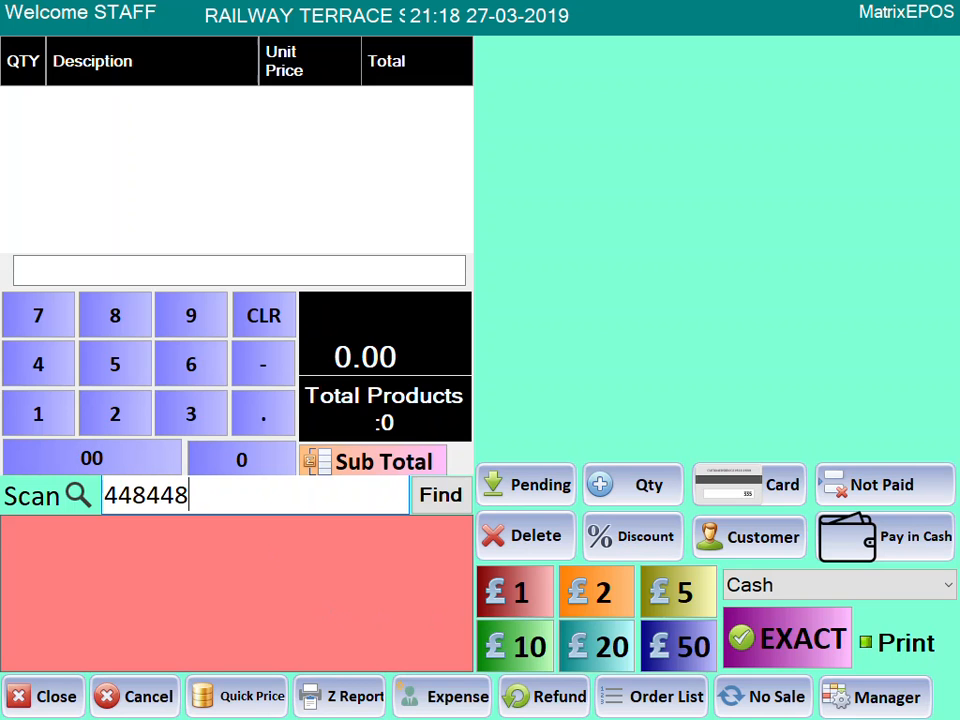
{"action": "key", "text": "Return"}
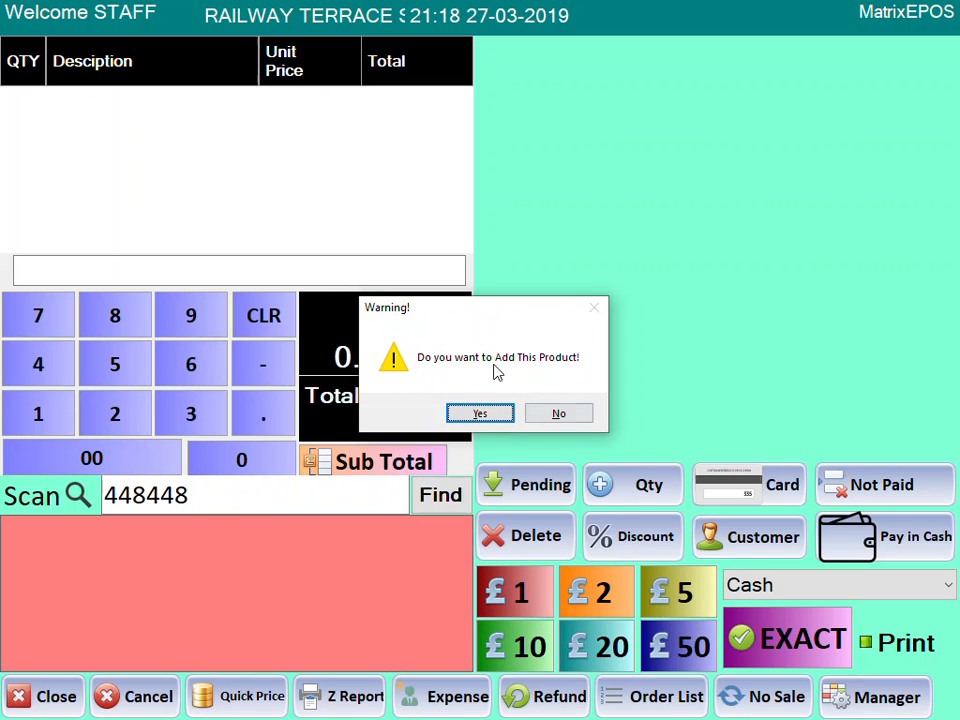
{"action": "left_click", "coordinate": [497, 416]}
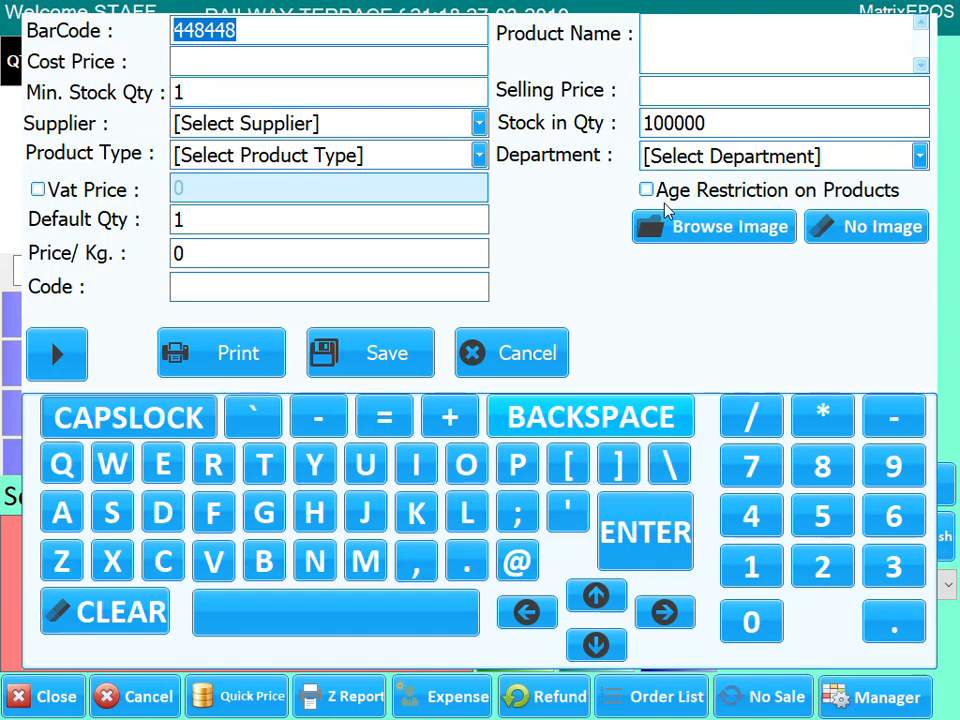
- Save the product as PEPSI CAN, price 0.95, stock 9999999, type SOFTDRINKS
{"action": "left_click", "coordinate": [710, 47]}
{"action": "type", "text": "PEP"}
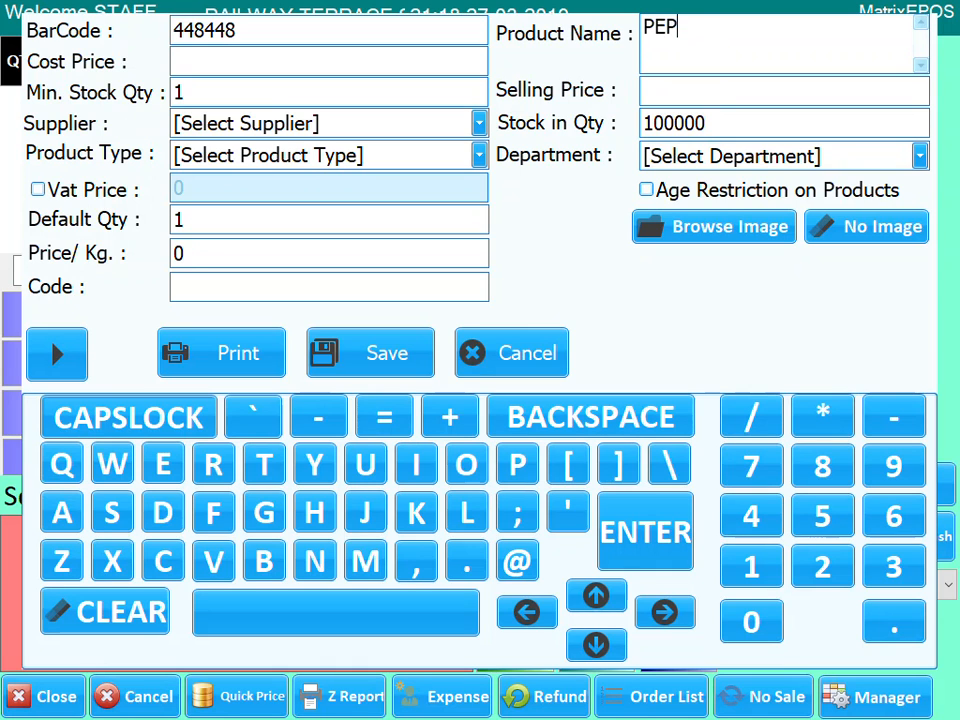
{"action": "type", "text": "SI CAN"}
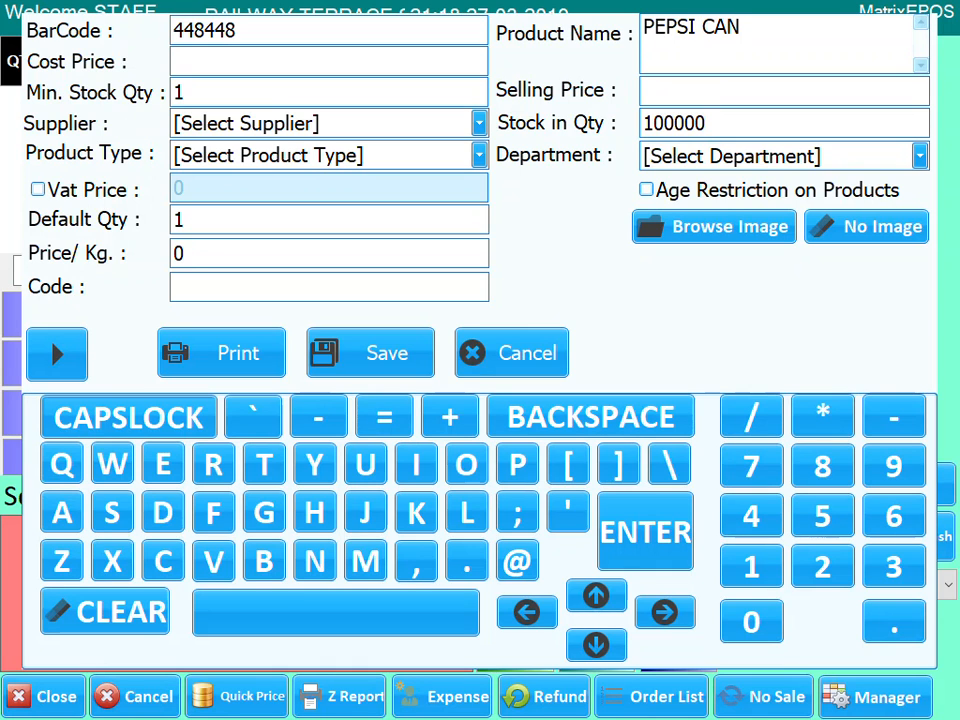
{"action": "left_click", "coordinate": [690, 93]}
{"action": "type", "text": "0.95"}
{"action": "left_click", "coordinate": [724, 122]}
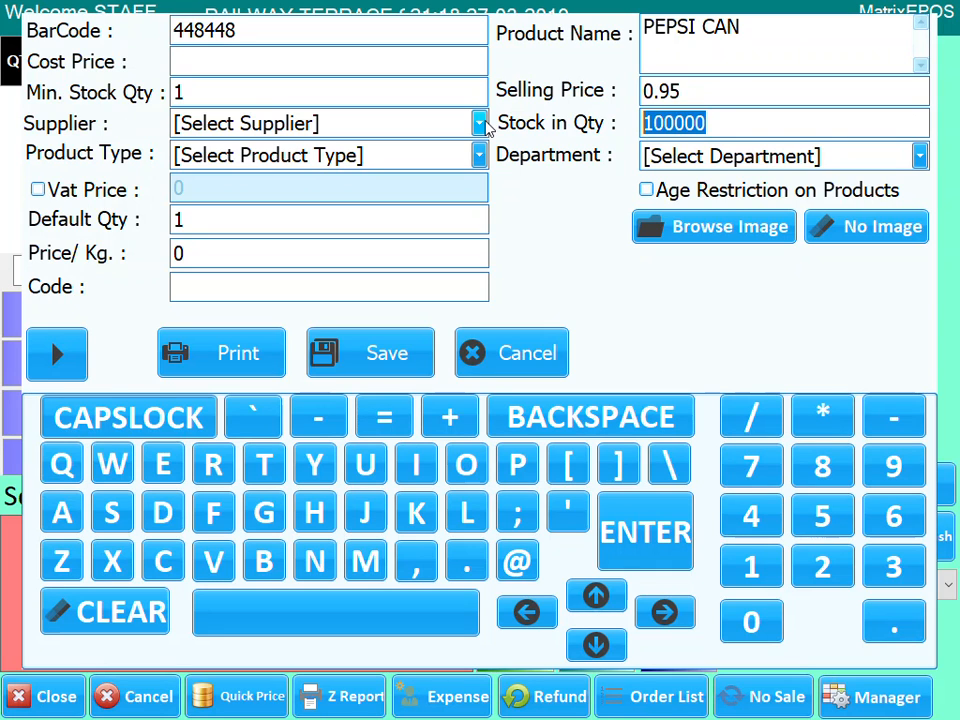
{"action": "type", "text": "100"}
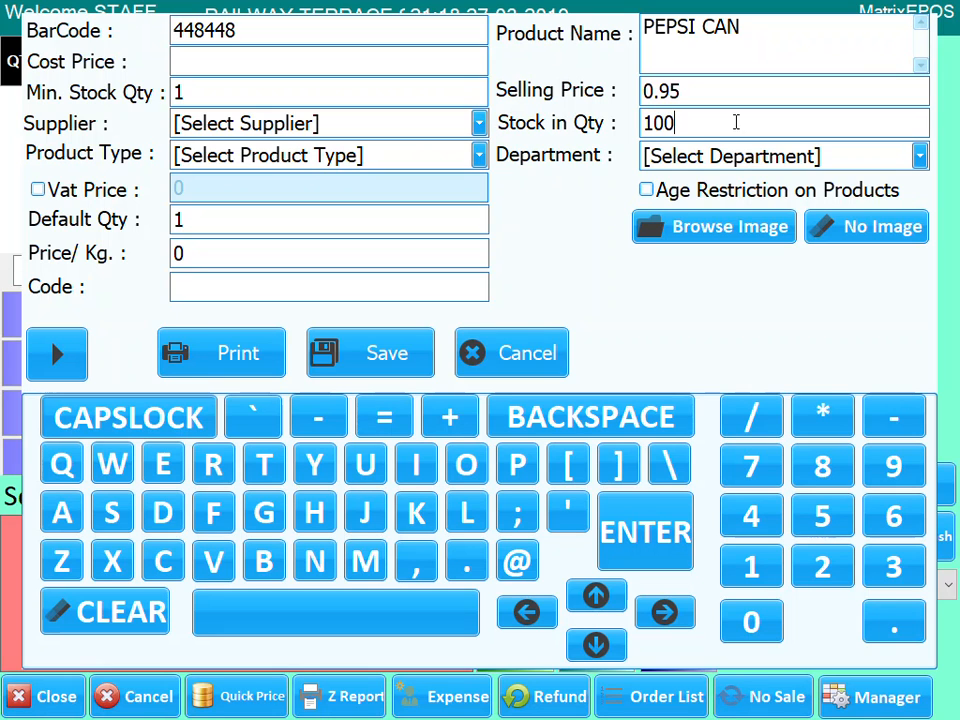
{"action": "key", "text": "BackSpace"}
{"action": "key", "text": "BackSpace"}
{"action": "key", "text": "BackSpace"}
{"action": "type", "text": "9999999"}
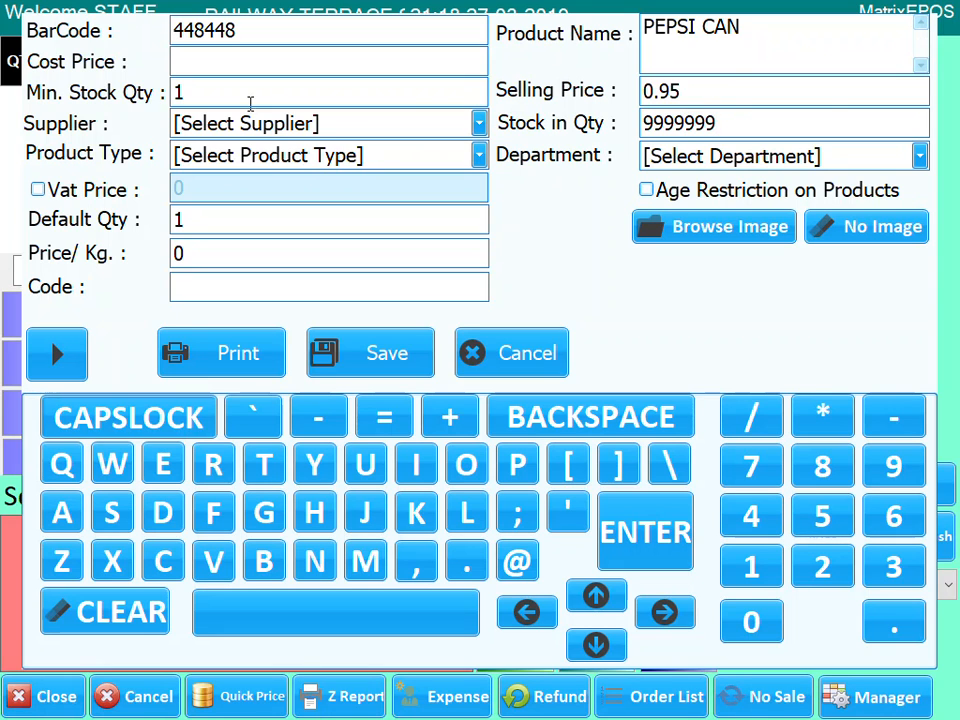
{"action": "left_click", "coordinate": [479, 160]}
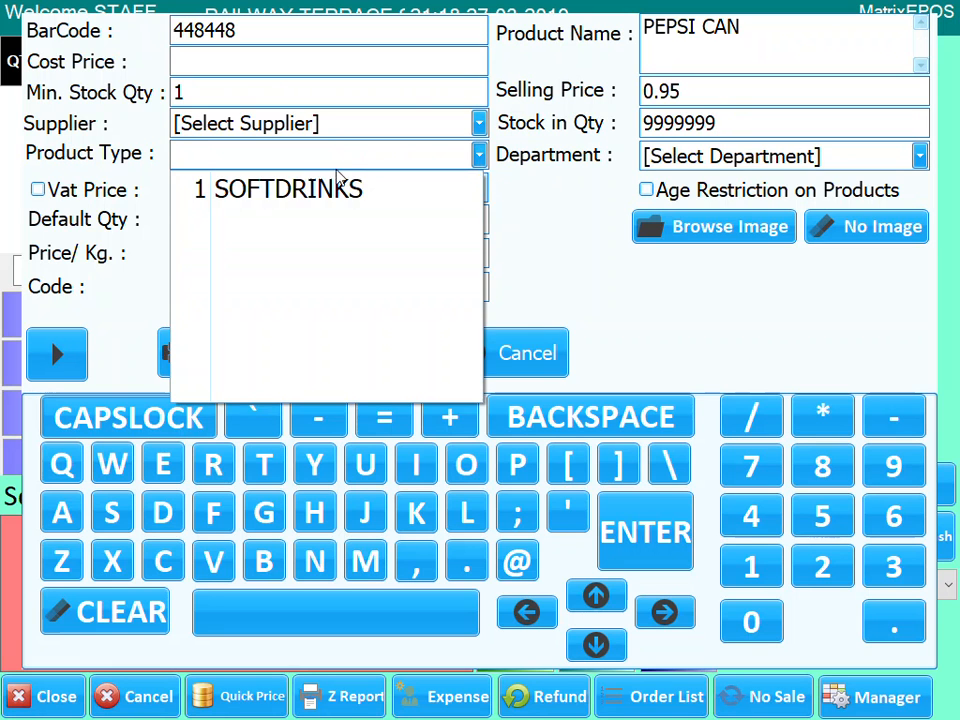
{"action": "left_click", "coordinate": [275, 200]}
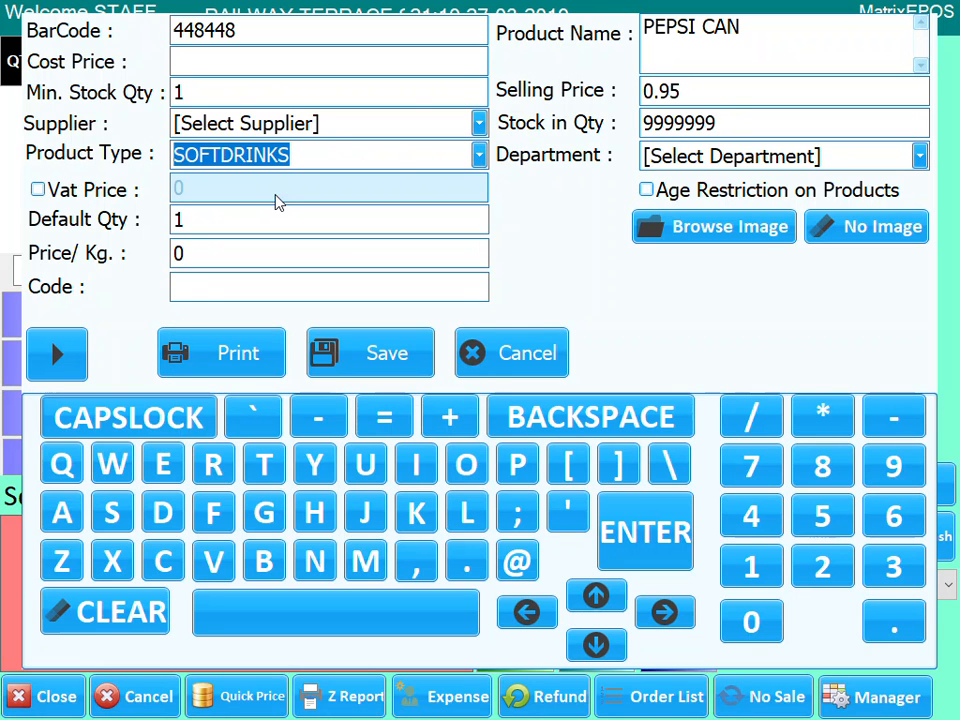
{"action": "left_click", "coordinate": [368, 353]}
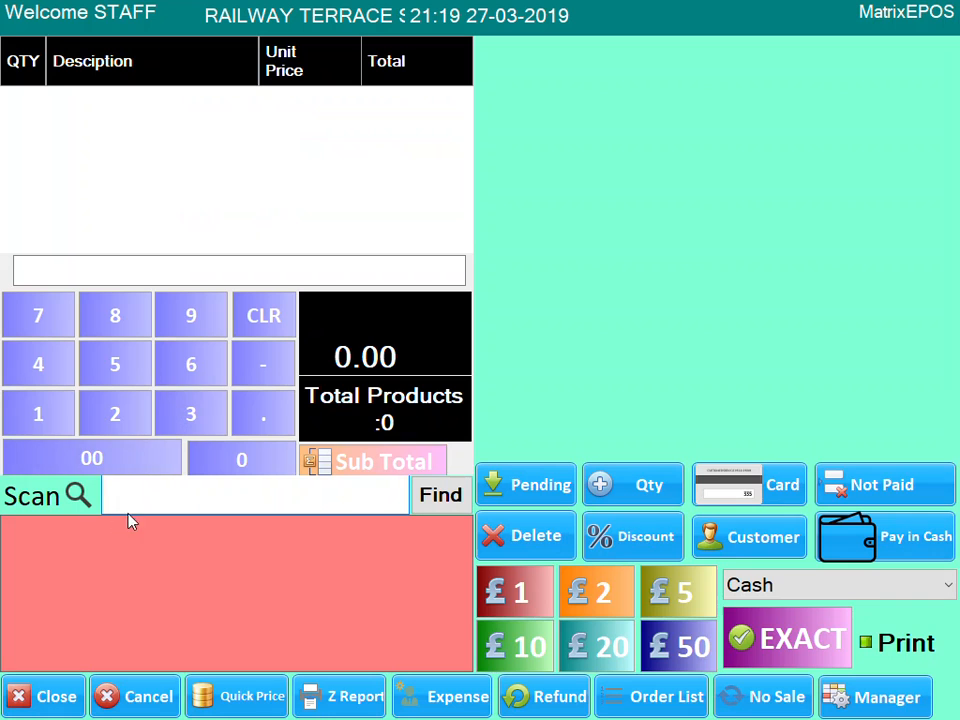
- Sell one PEPSI CAN (barcode 448448) for 0.95 paid with exact cash
{"action": "type", "text": "448448"}
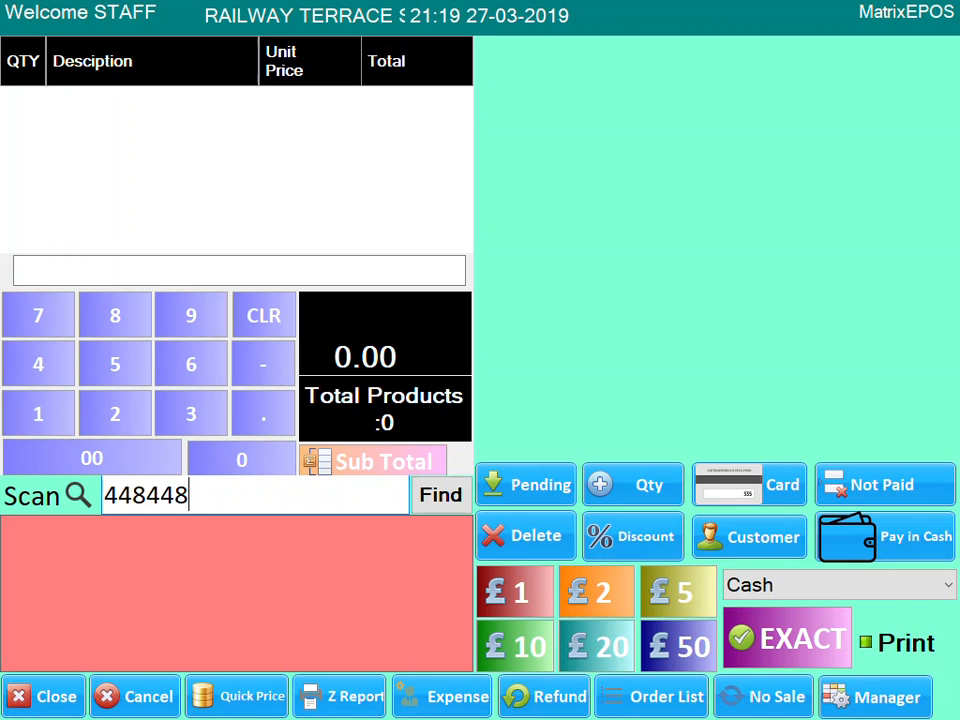
{"action": "key", "text": "Return"}
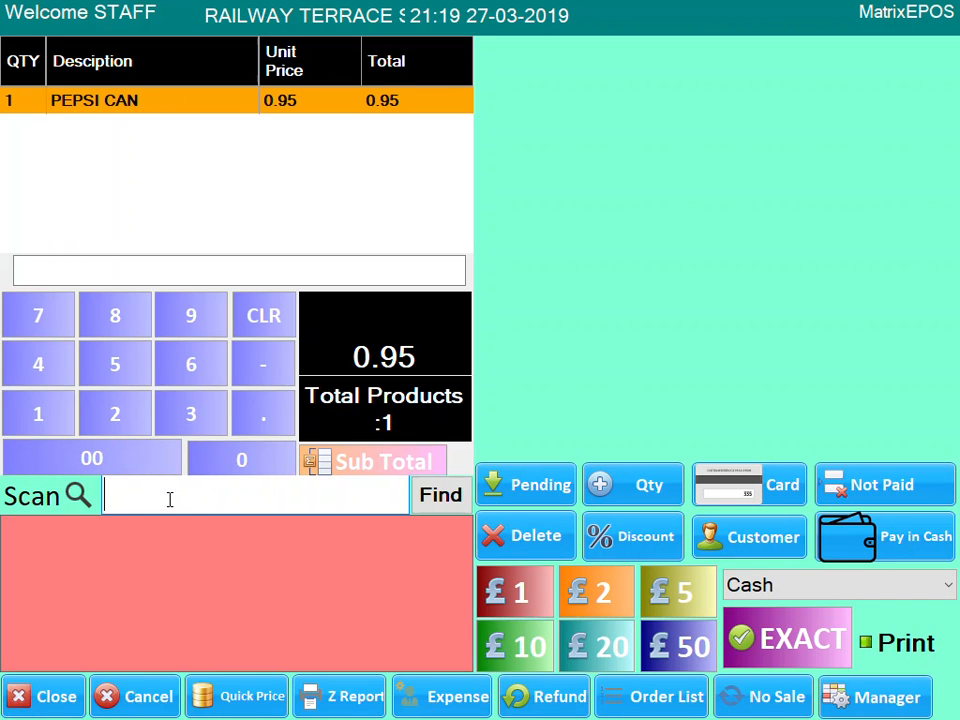
{"action": "left_click", "coordinate": [762, 620]}
{"action": "left_click", "coordinate": [499, 703]}
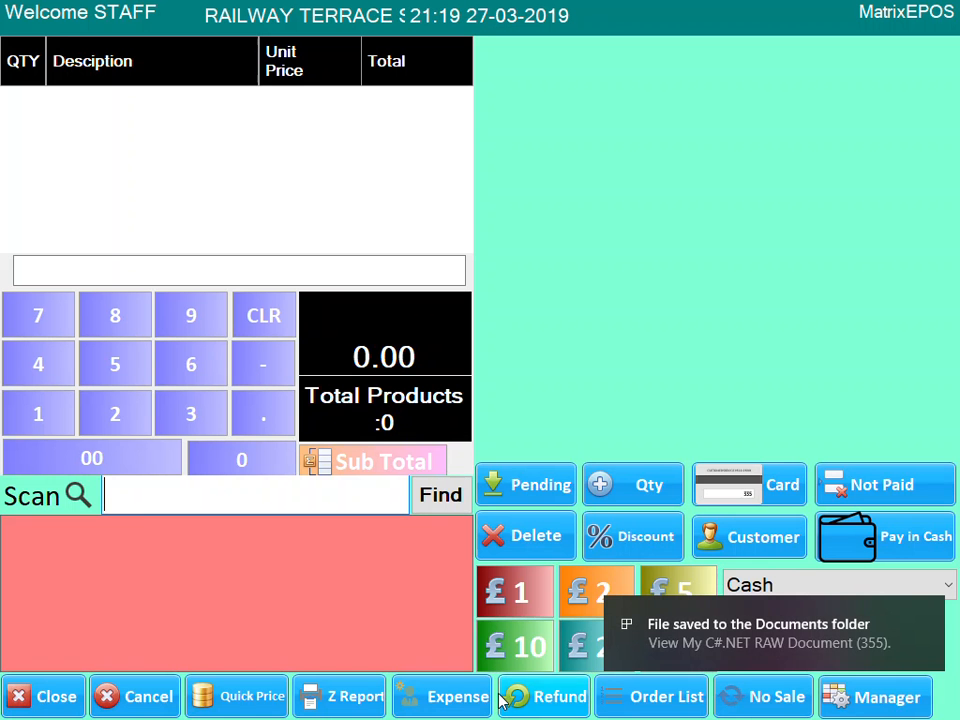
- Log in to the manager area with the manager keypad password
{"action": "left_click", "coordinate": [897, 700]}
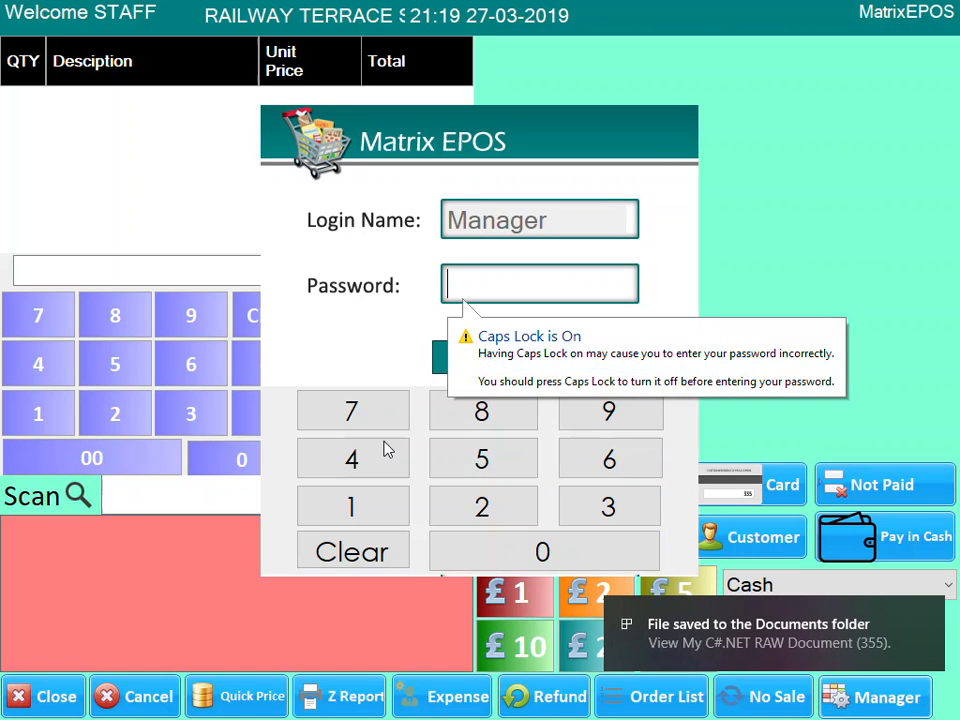
{"action": "left_click", "coordinate": [356, 510]}
{"action": "left_click", "coordinate": [356, 510]}
{"action": "left_click", "coordinate": [356, 510]}
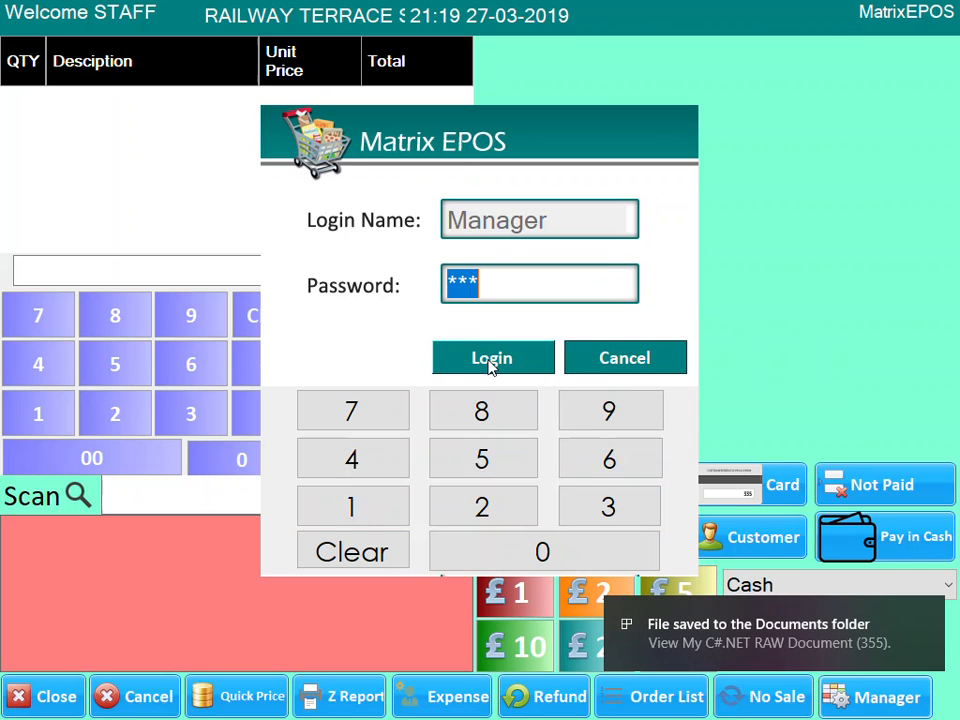
{"action": "left_click", "coordinate": [491, 358]}
- Review the All Stock View list and close it
{"action": "left_click", "coordinate": [220, 499]}
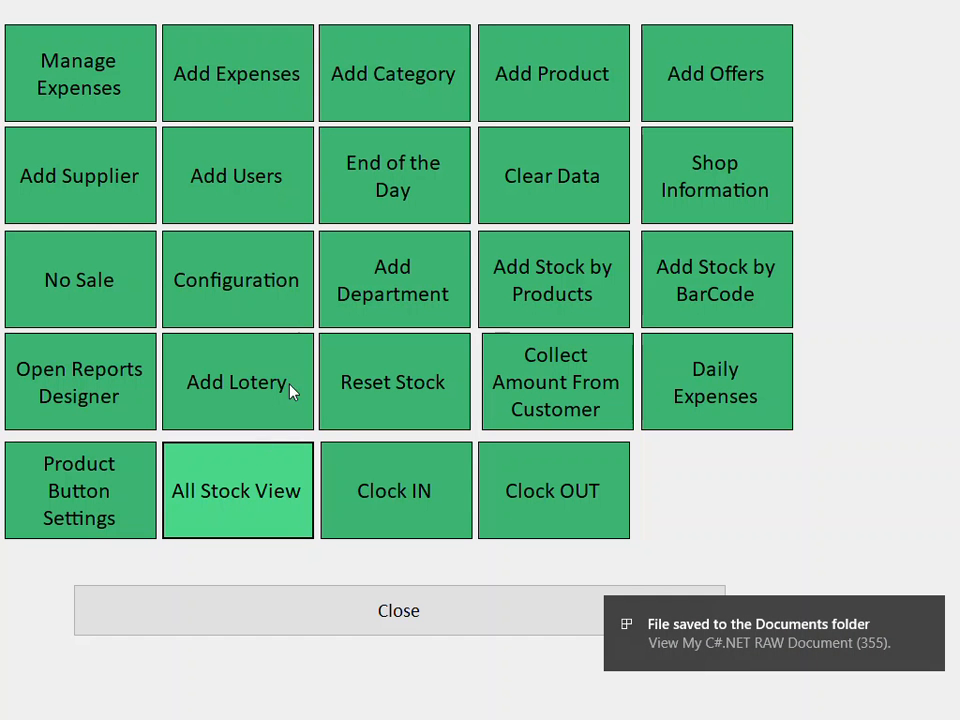
{"action": "left_click", "coordinate": [277, 303]}
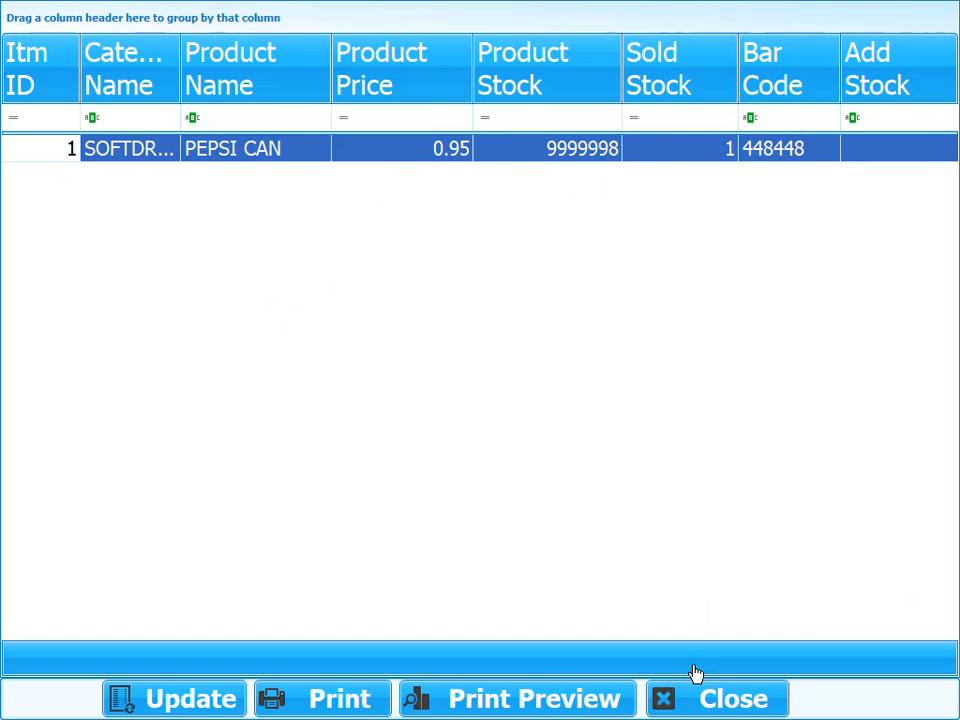
{"action": "left_click", "coordinate": [698, 695]}
- Check the end-of-day Sale Analysis showing one PEPSI CAN at 0.95, then return to sales
{"action": "left_click", "coordinate": [392, 199]}
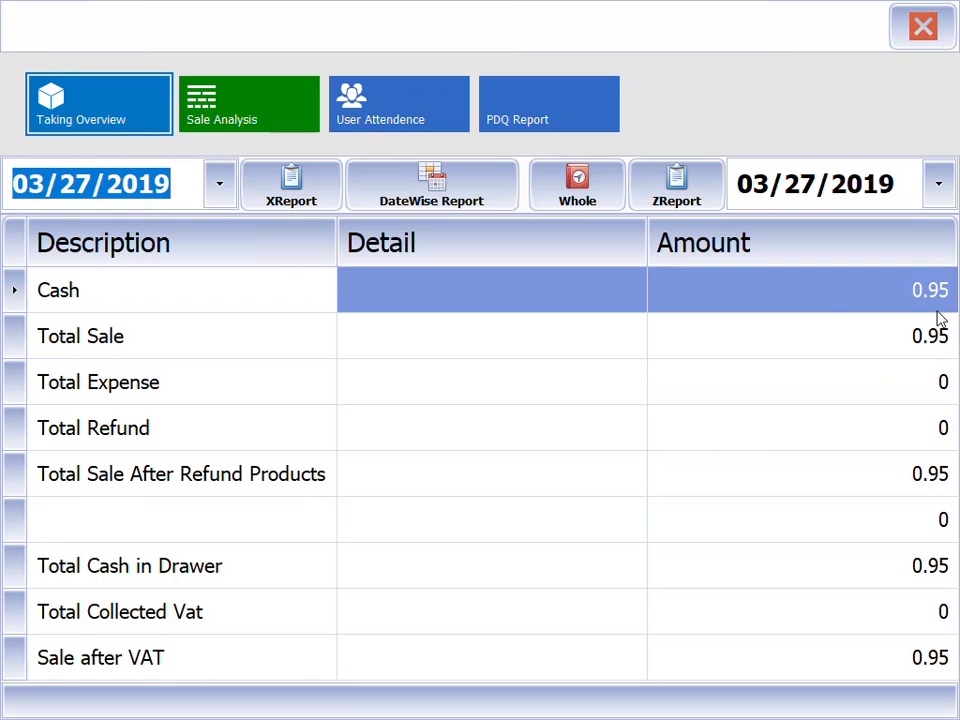
{"action": "left_click", "coordinate": [279, 118]}
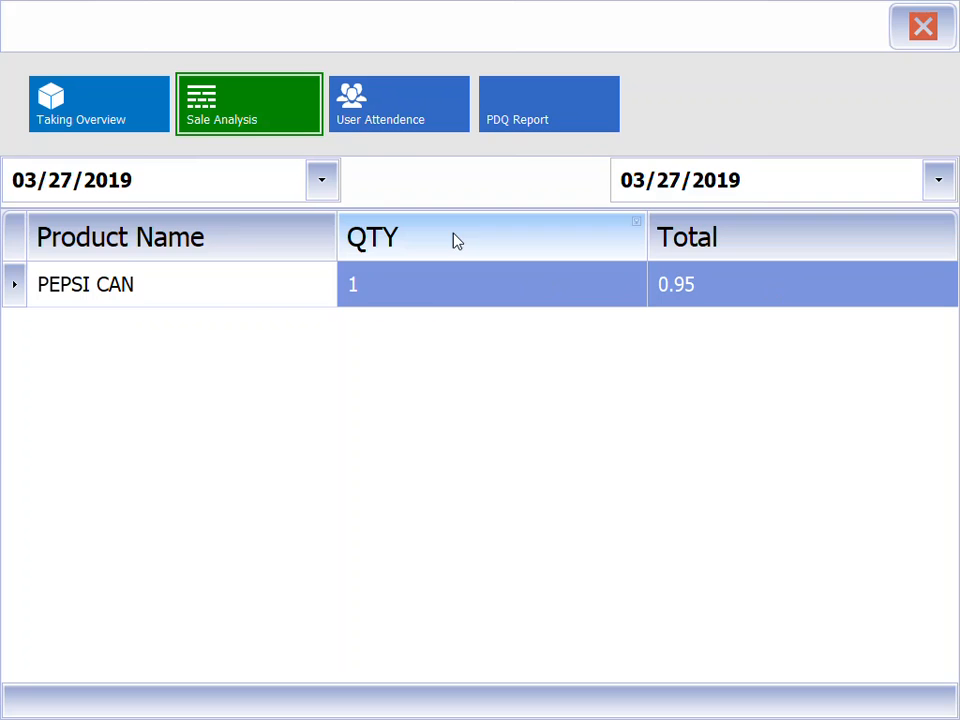
{"action": "left_click", "coordinate": [900, 32]}
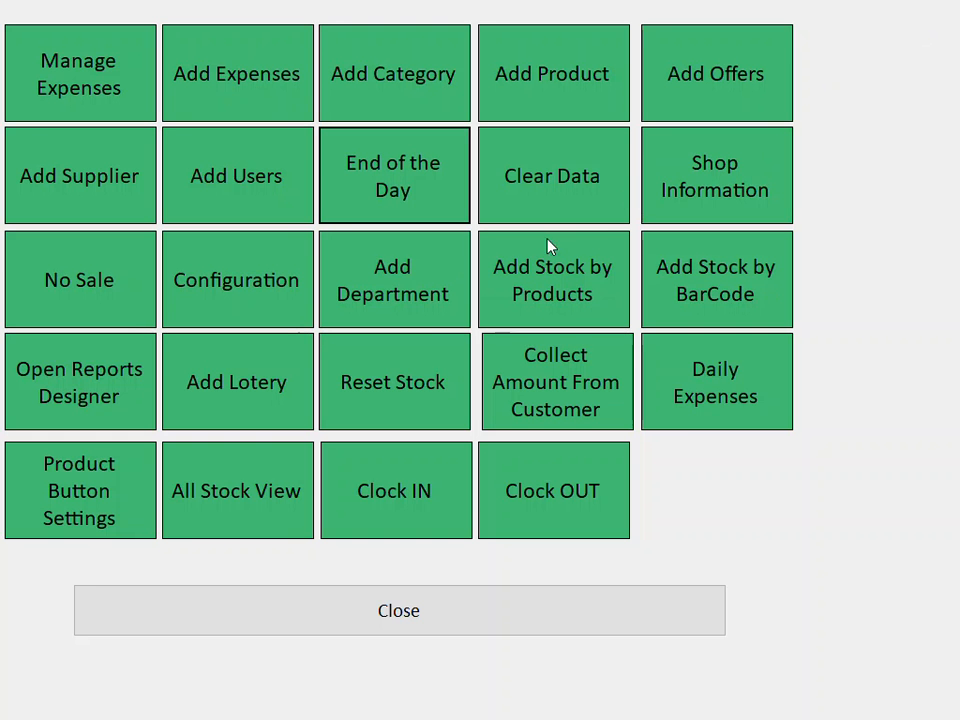
{"action": "left_click", "coordinate": [409, 612]}
{"action": "left_click", "coordinate": [272, 494]}
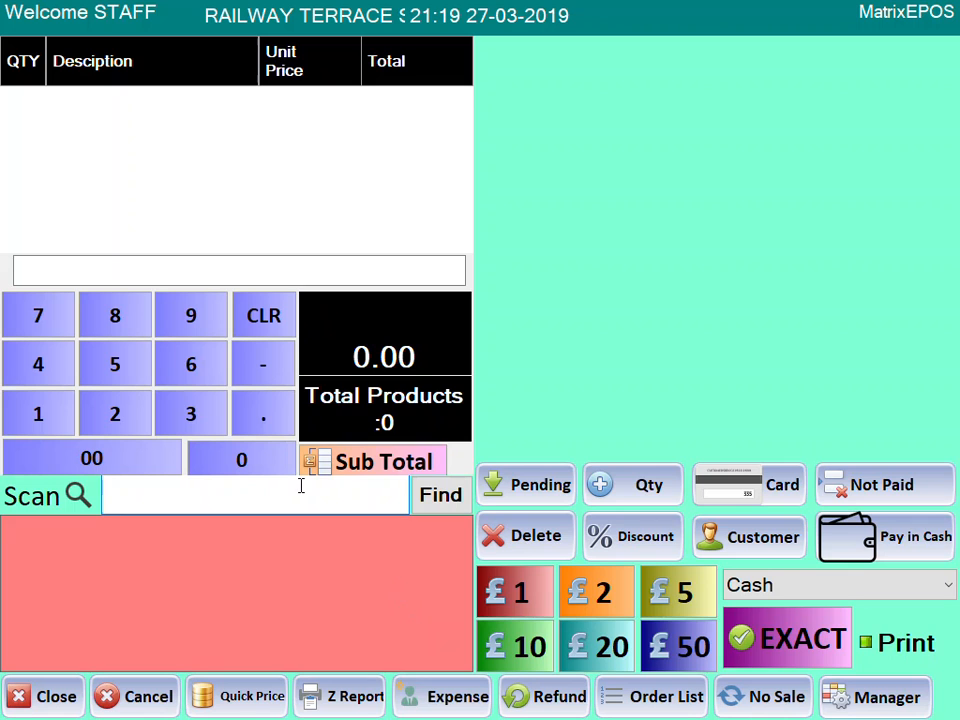
- Add barcode 1212 as new product FANTA, price 0.95, type SOFTDRINKS
{"action": "type", "text": "1212"}
{"action": "key", "text": "Return"}
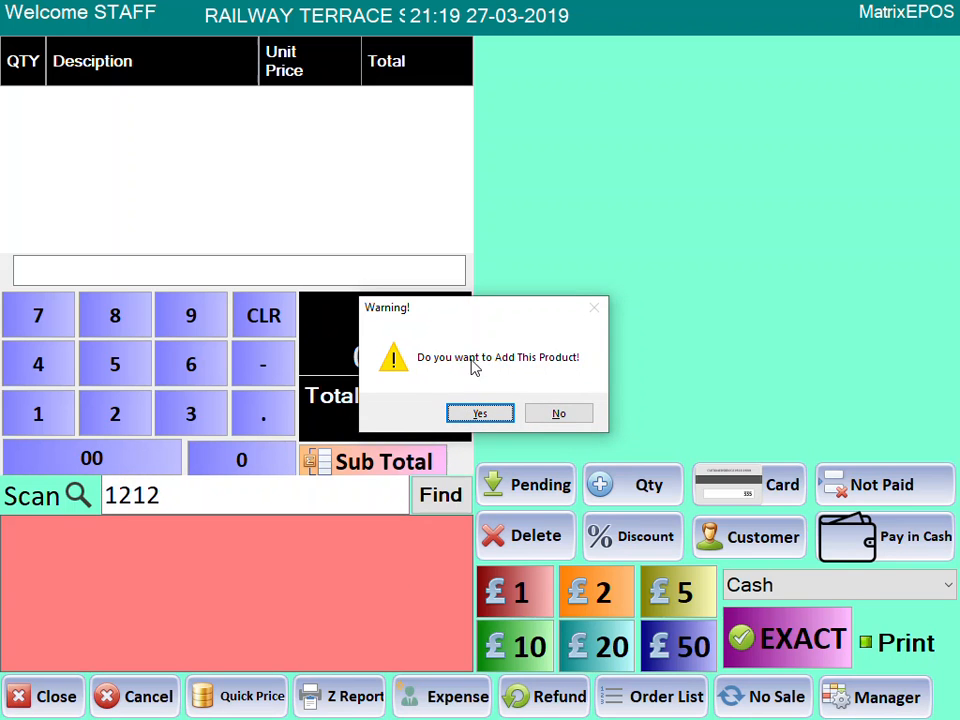
{"action": "left_click", "coordinate": [480, 413]}
{"action": "left_click", "coordinate": [681, 45]}
{"action": "type", "text": "FAN"}
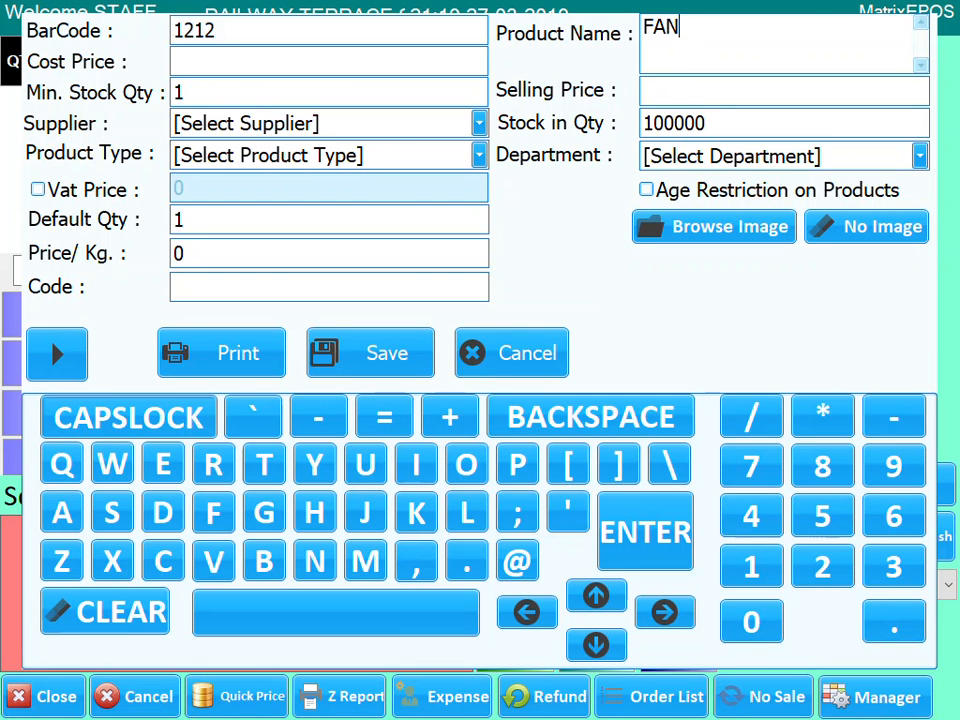
{"action": "type", "text": "TA"}
{"action": "left_click", "coordinate": [688, 91]}
{"action": "type", "text": "0.95"}
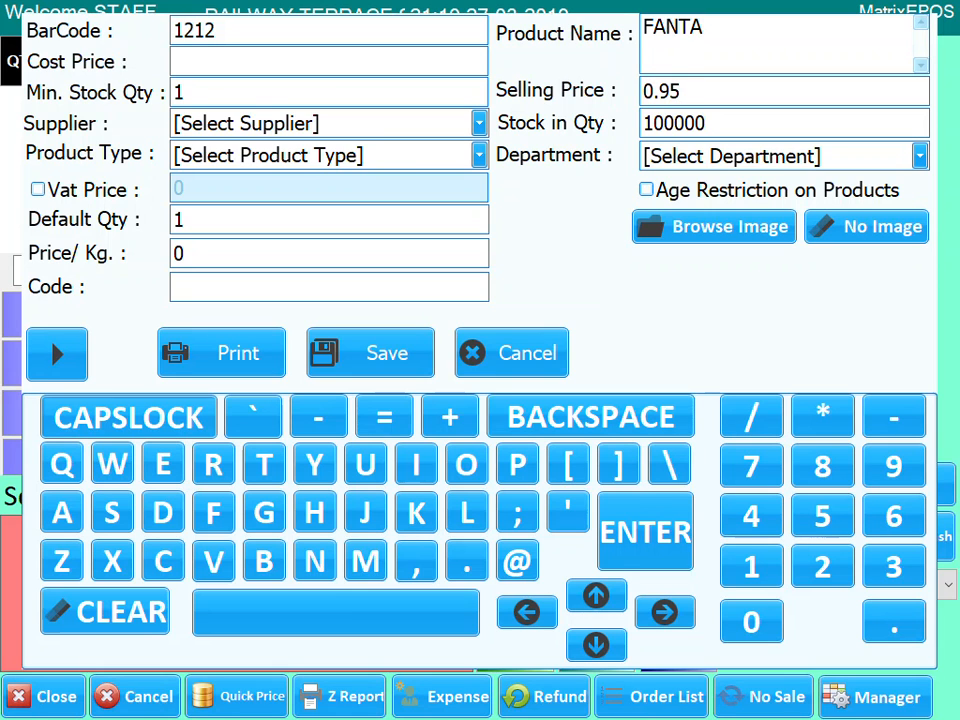
{"action": "left_click", "coordinate": [425, 156]}
{"action": "left_click", "coordinate": [332, 197]}
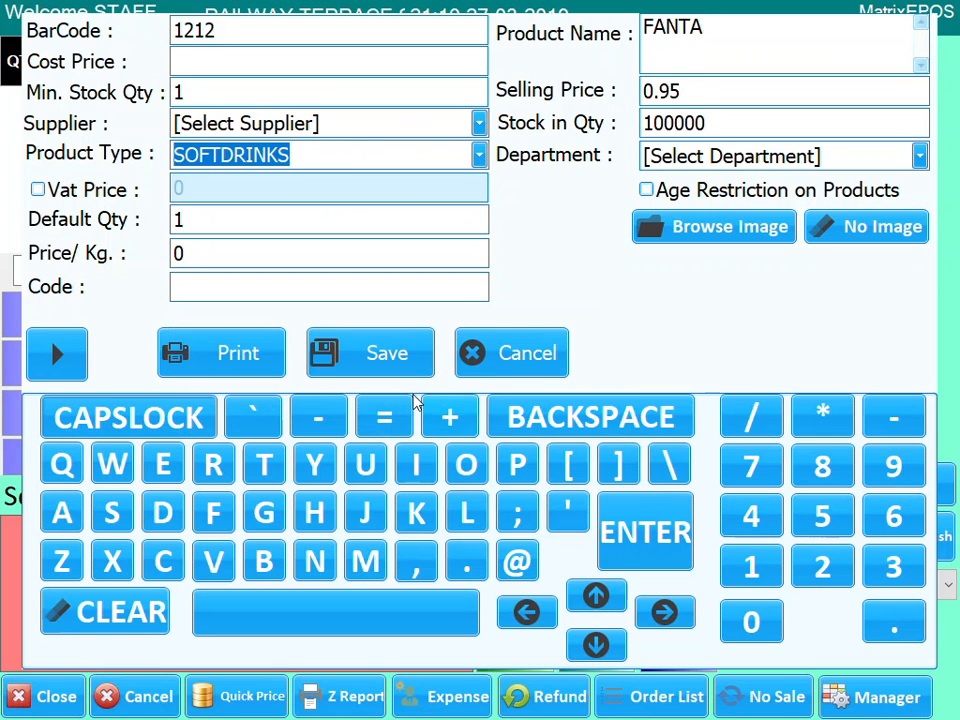
{"action": "left_click", "coordinate": [407, 359]}
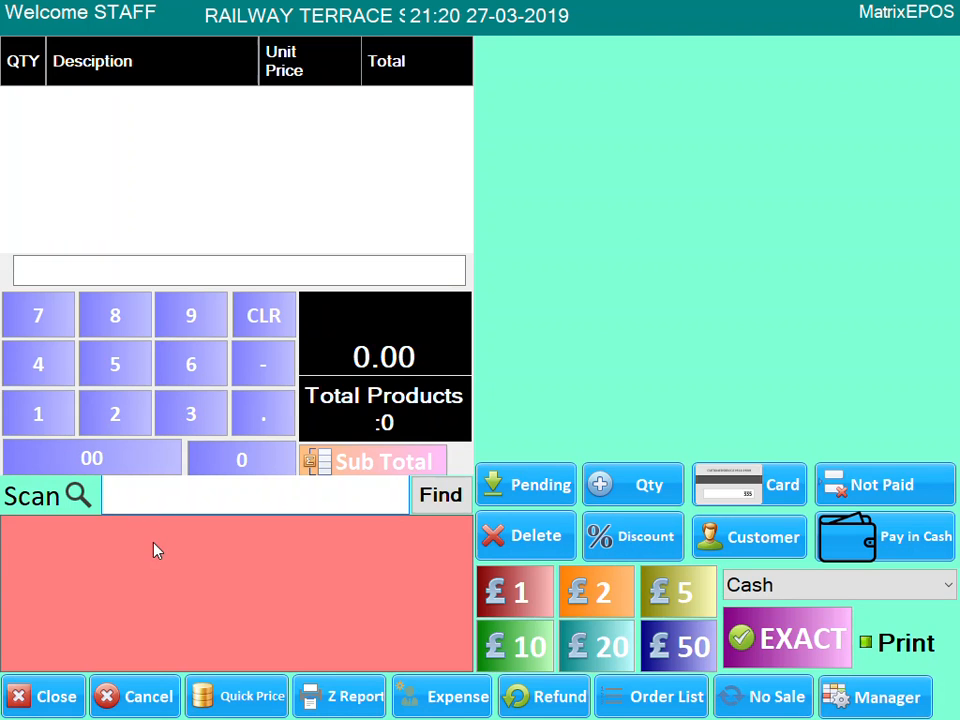
- Scan barcode 1212 to put one FANTA into the current sale
{"action": "left_click", "coordinate": [178, 479]}
{"action": "type", "text": "1212"}
{"action": "key", "text": "Return"}
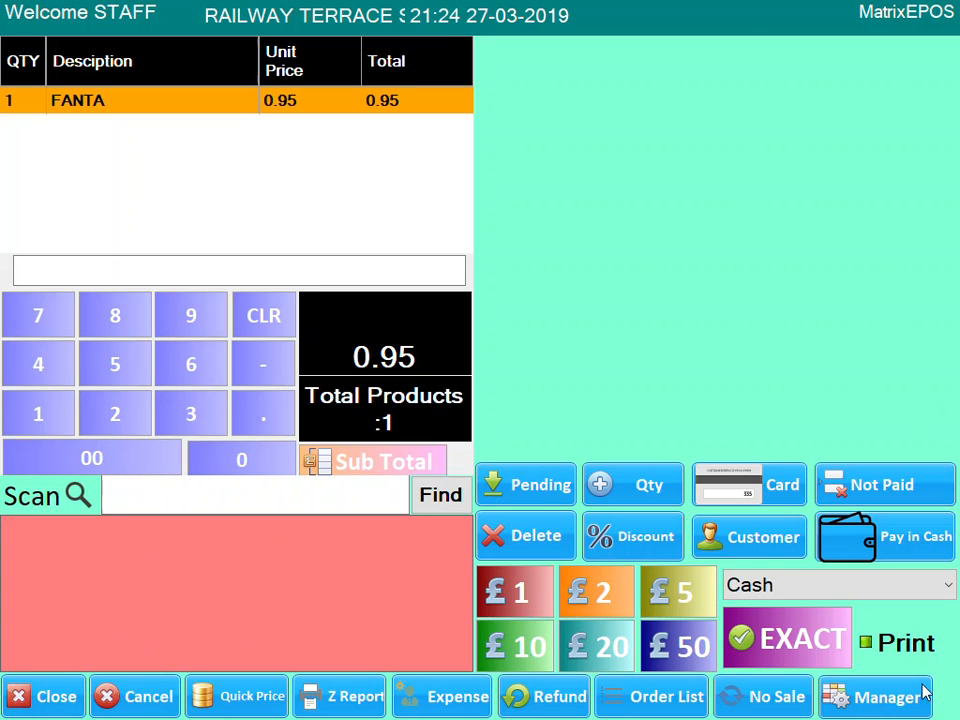
- Log in to the manager options with the manager keypad password
{"action": "left_click", "coordinate": [870, 703]}
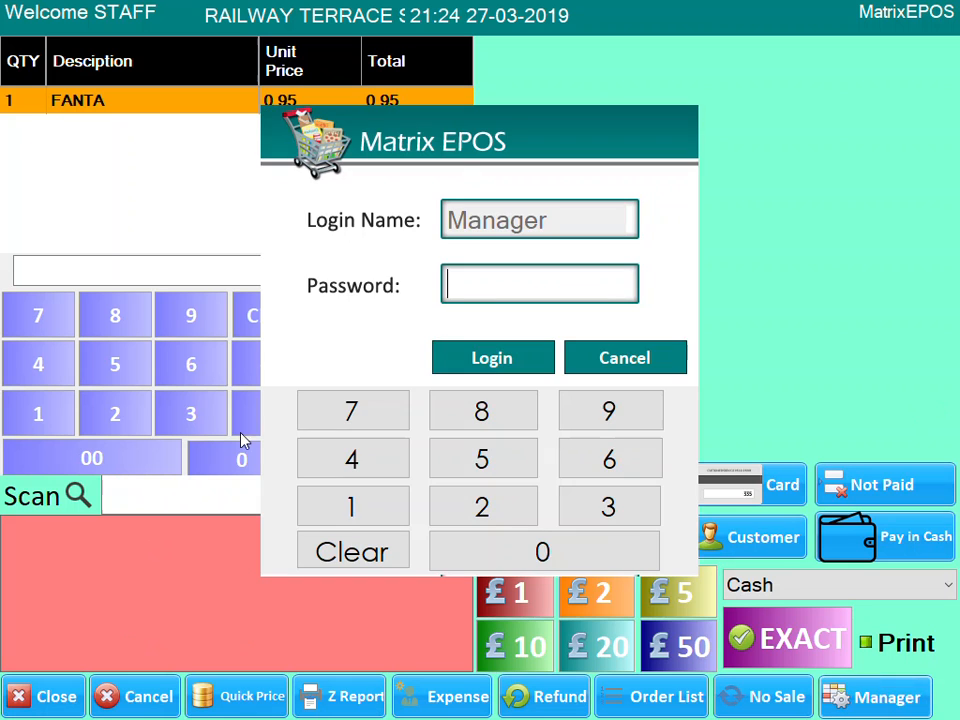
{"action": "left_click", "coordinate": [350, 512]}
{"action": "left_click", "coordinate": [350, 512]}
{"action": "left_click", "coordinate": [350, 512]}
{"action": "left_click", "coordinate": [492, 362]}
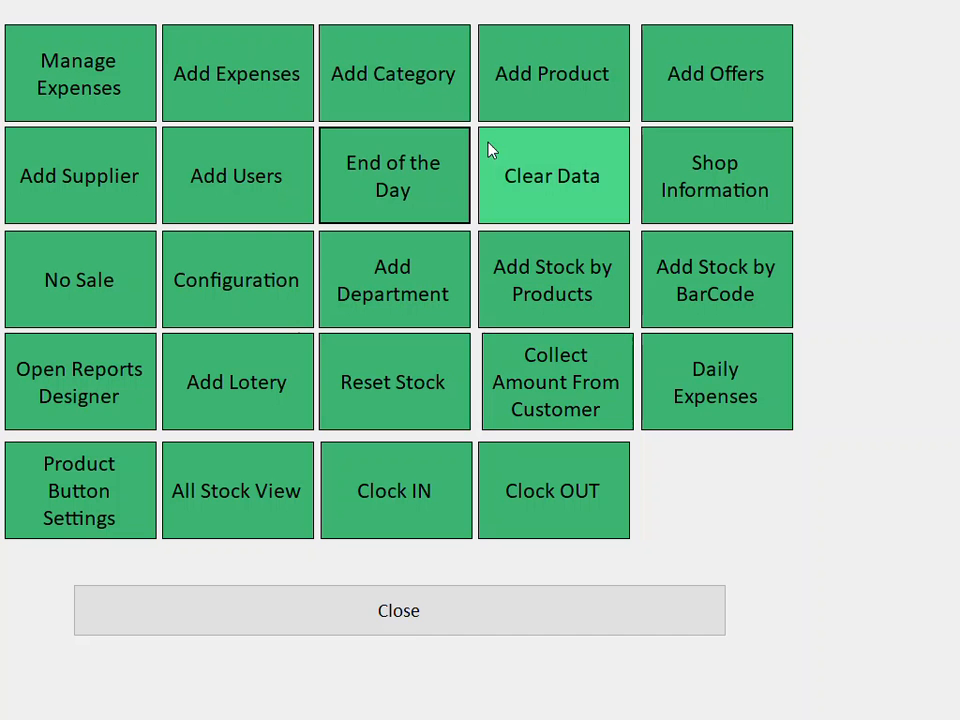
- In Product Button Settings, enter a new category named TOBACCO
{"action": "left_click", "coordinate": [446, 103]}
{"action": "left_click", "coordinate": [70, 446]}
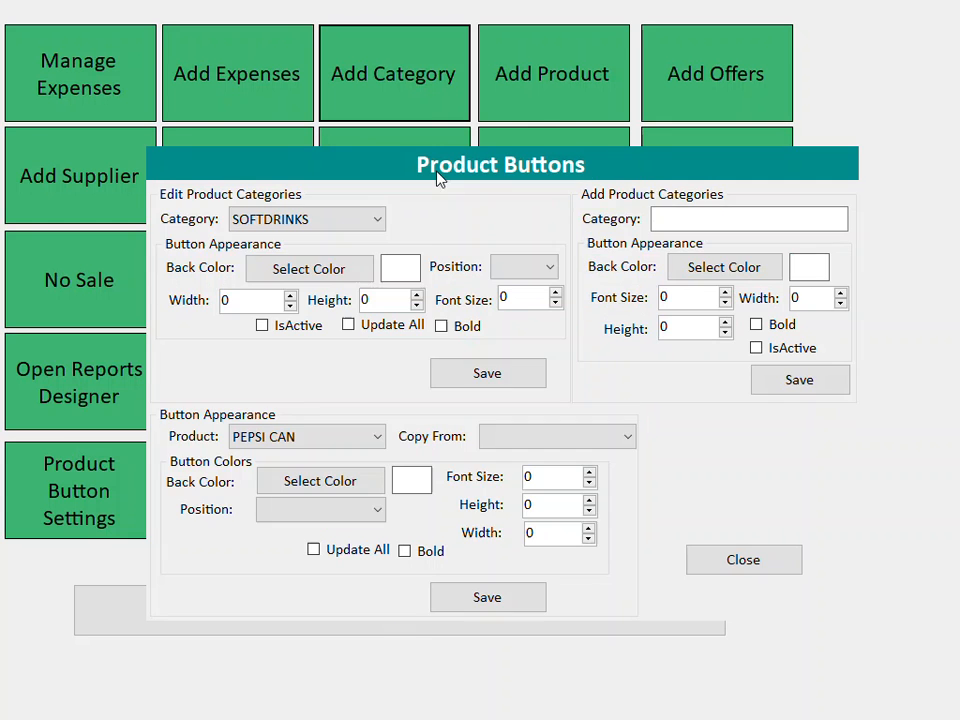
{"action": "left_click", "coordinate": [722, 219]}
{"action": "type", "text": "ta"}
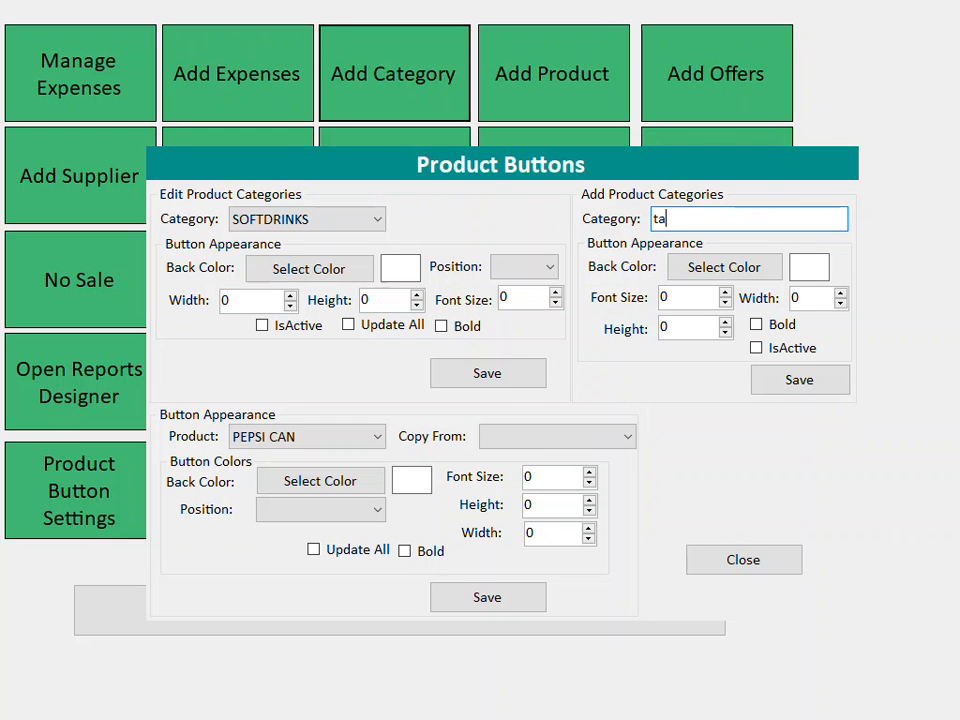
{"action": "type", "text": "bacco"}
{"action": "left_click_drag", "start_coordinate": [723, 220], "coordinate": [395, 188]}
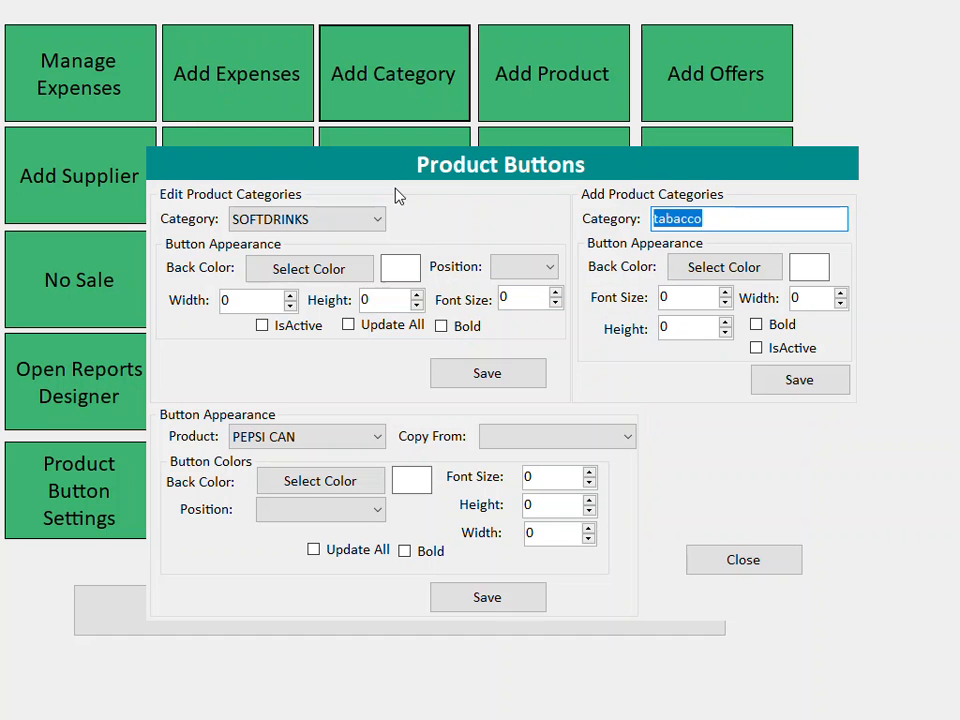
{"action": "type", "text": "TOBACCO"}
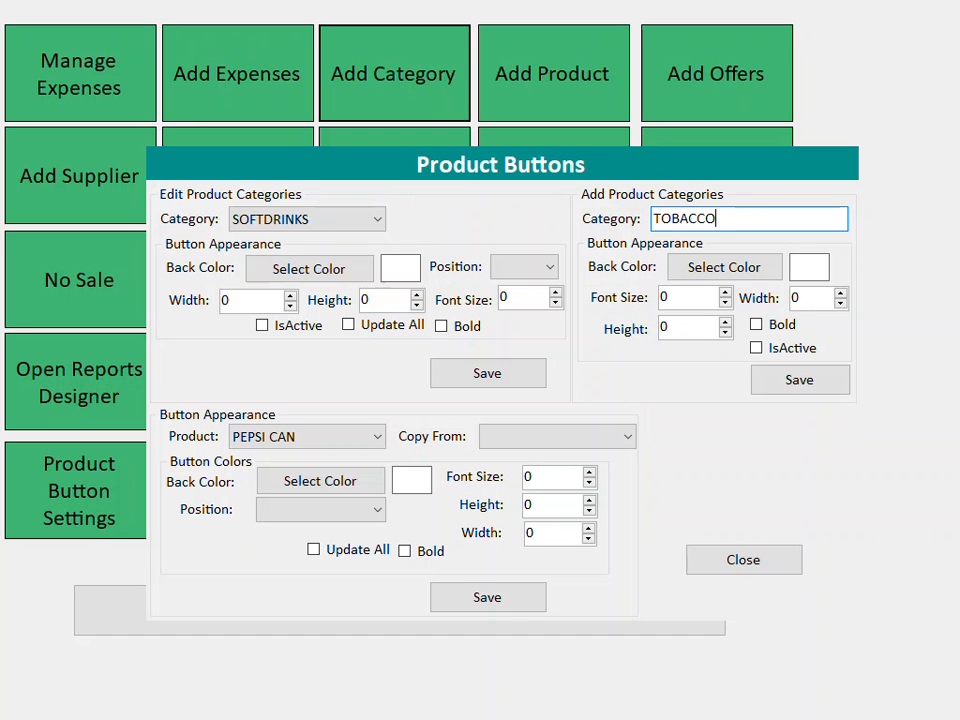
- Give TOBACCO a pink colour and font size, width and height 1, save, and close settings
{"action": "left_click", "coordinate": [707, 270]}
{"action": "left_click", "coordinate": [567, 259]}
{"action": "left_click", "coordinate": [668, 296]}
{"action": "type", "text": "1"}
{"action": "key", "text": "Tab"}
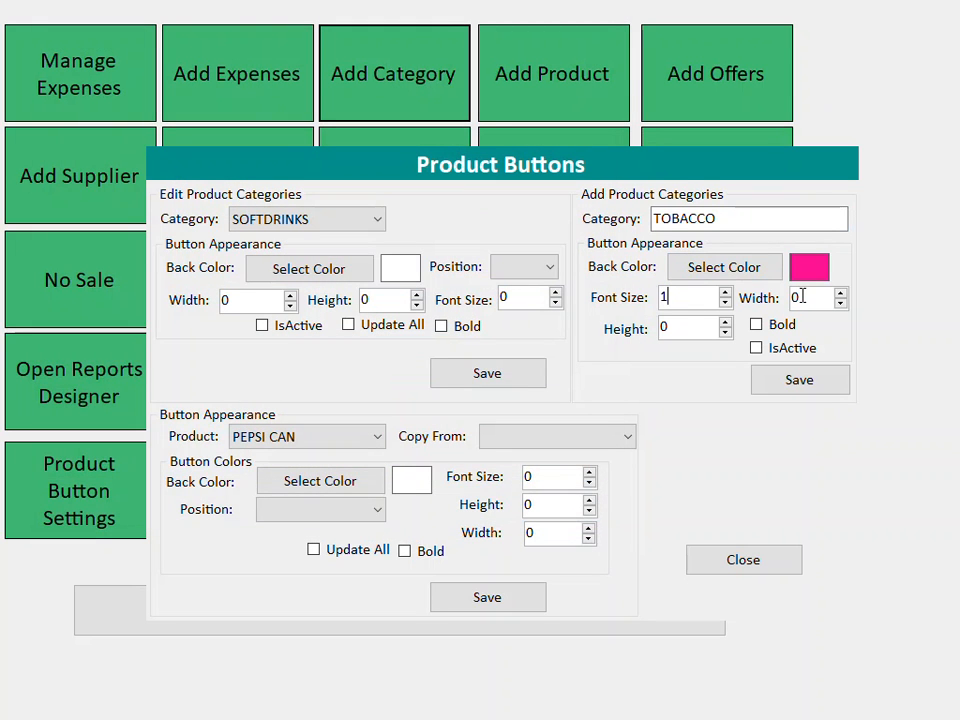
{"action": "type", "text": "1"}
{"action": "key", "text": "Tab"}
{"action": "type", "text": "1"}
{"action": "left_click_drag", "start_coordinate": [707, 217], "coordinate": [562, 226]}
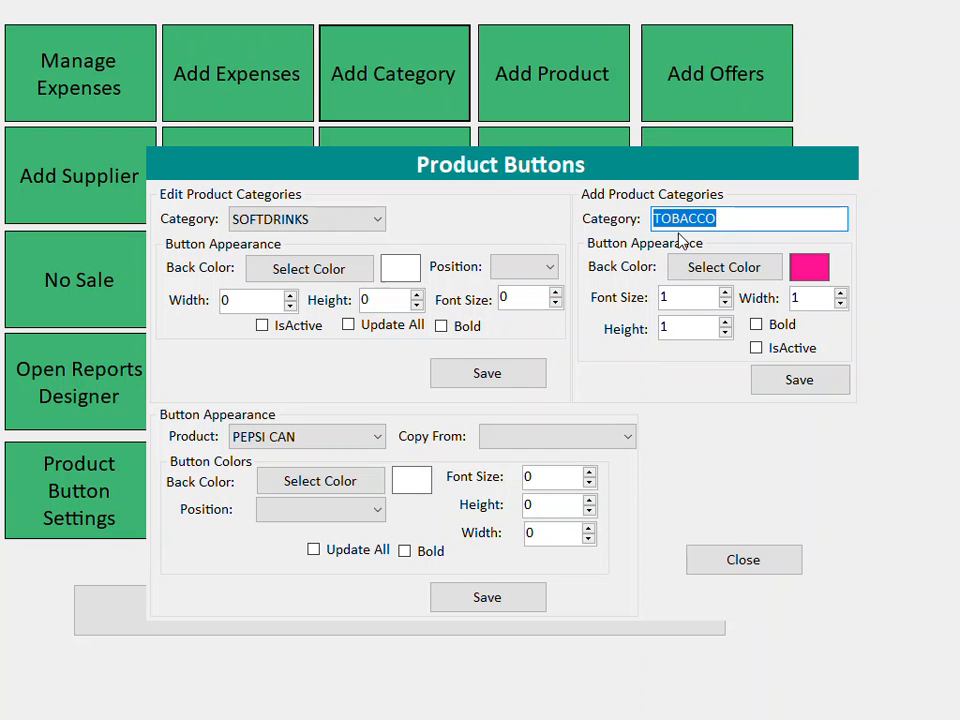
{"action": "left_click", "coordinate": [795, 382]}
{"action": "left_click", "coordinate": [768, 572]}
- Back on the sales screen, scan barcode 454545 and agree to add it as a new product
{"action": "left_click", "coordinate": [518, 611]}
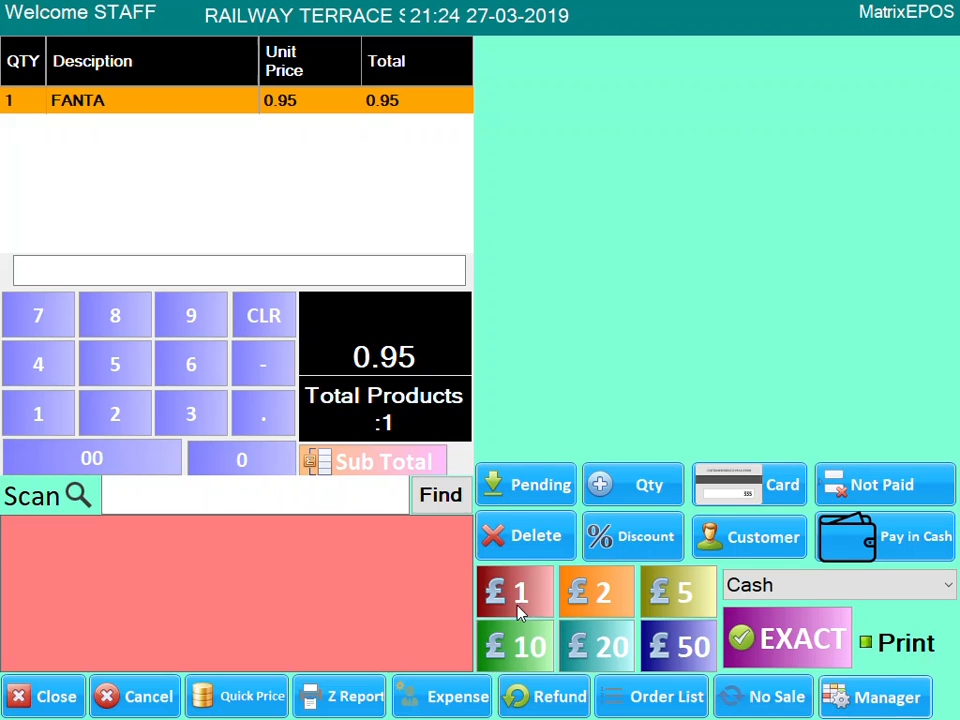
{"action": "left_click", "coordinate": [217, 494]}
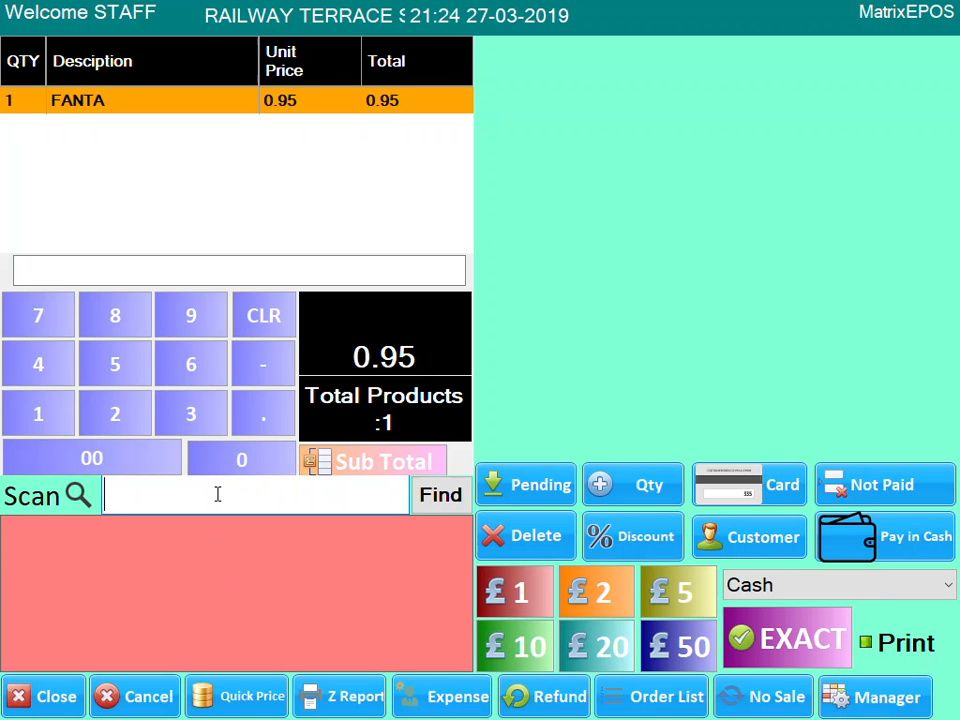
{"action": "type", "text": "454545"}
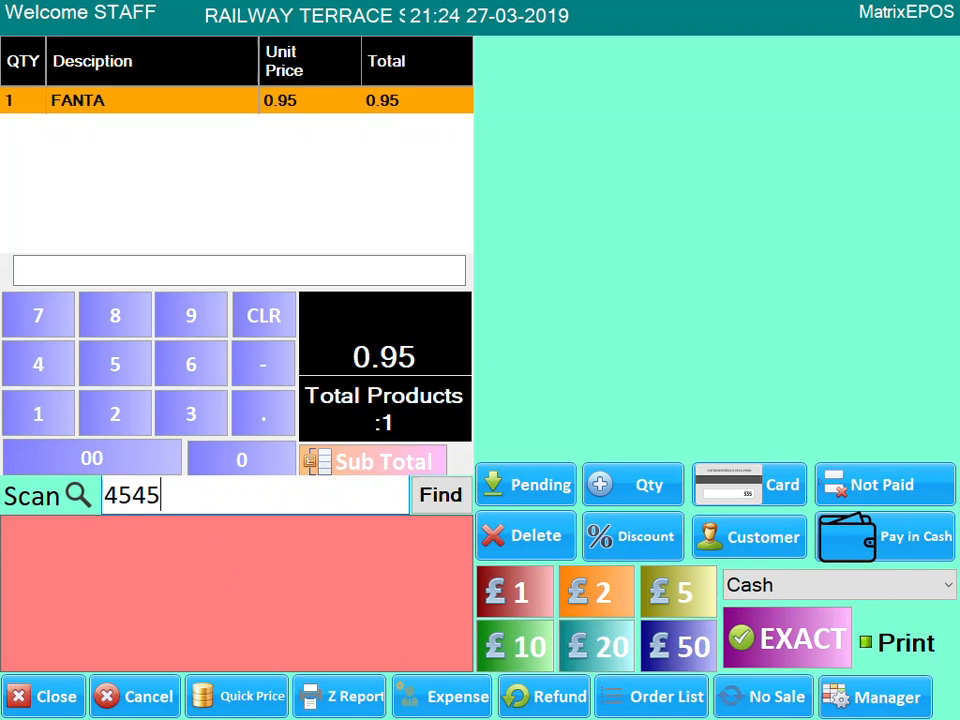
{"action": "double_click", "coordinate": [199, 478]}
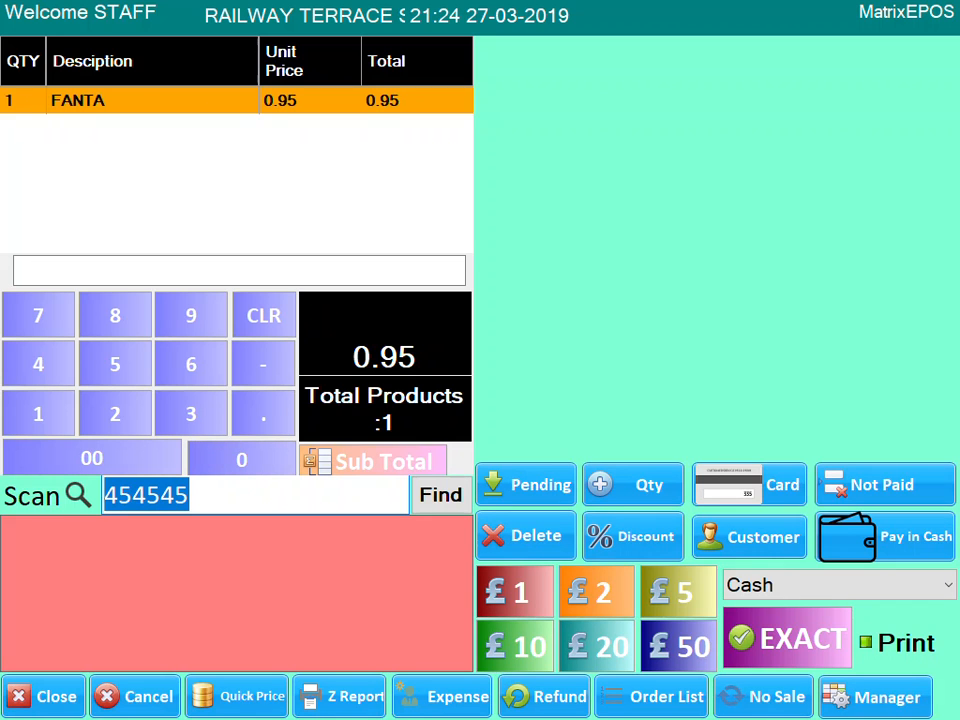
{"action": "left_click", "coordinate": [227, 491]}
{"action": "key", "text": "Return"}
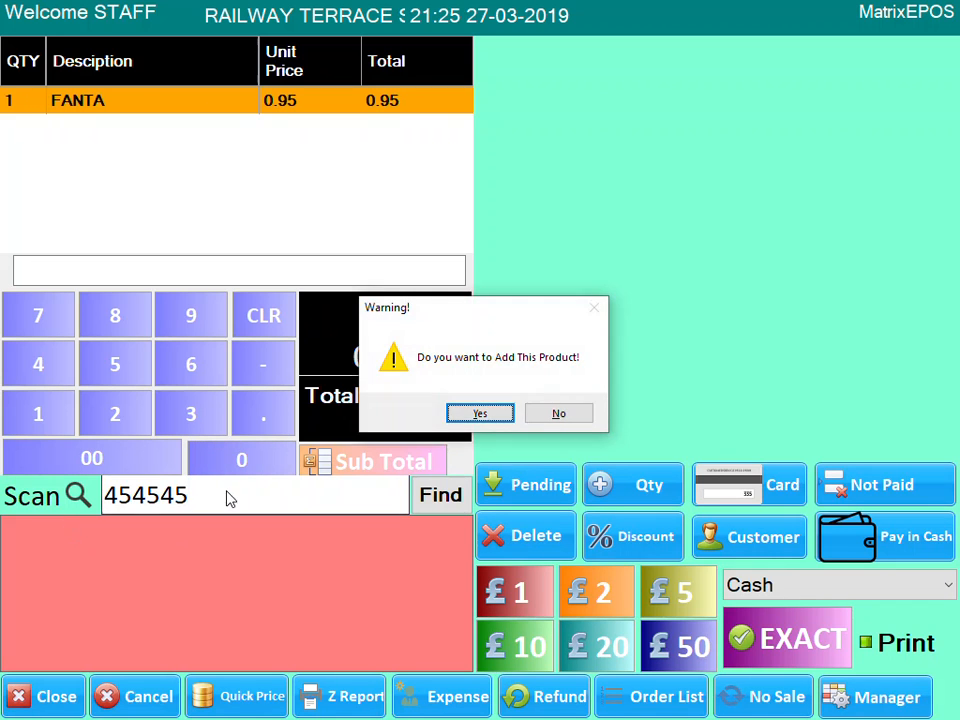
{"action": "left_click", "coordinate": [480, 413]}
- Fill in the product as B&H, price 7.99, stock 10, type TOBACCO, and save
{"action": "left_click", "coordinate": [729, 43]}
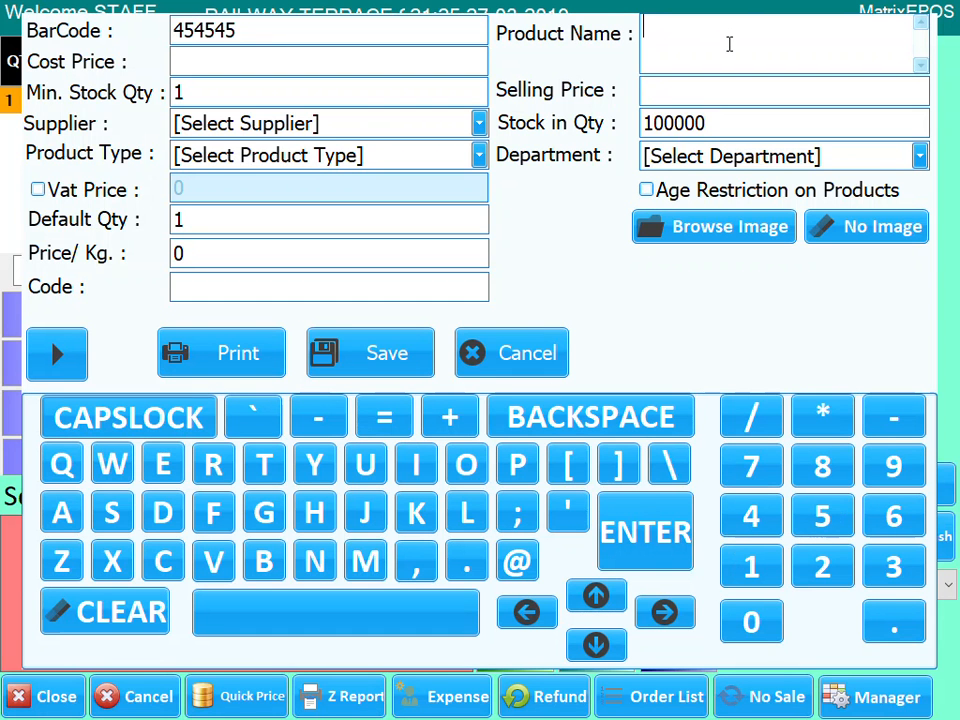
{"action": "type", "text": "B&H"}
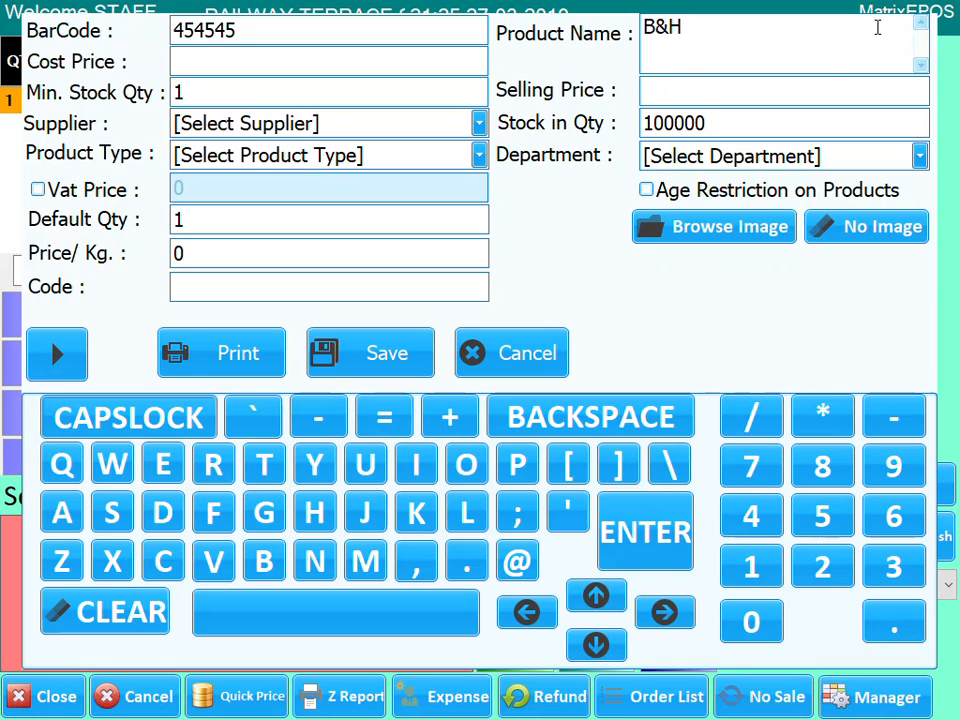
{"action": "left_click", "coordinate": [681, 84]}
{"action": "type", "text": "7.99"}
{"action": "double_click", "coordinate": [709, 128]}
{"action": "type", "text": "10"}
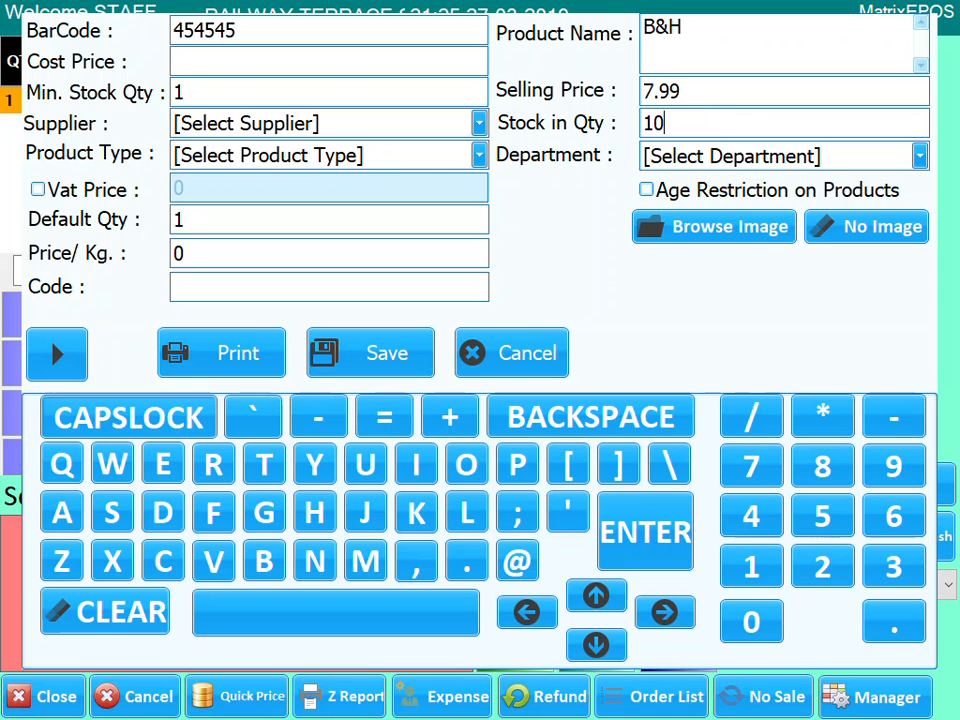
{"action": "left_click", "coordinate": [478, 157]}
{"action": "left_click", "coordinate": [300, 222]}
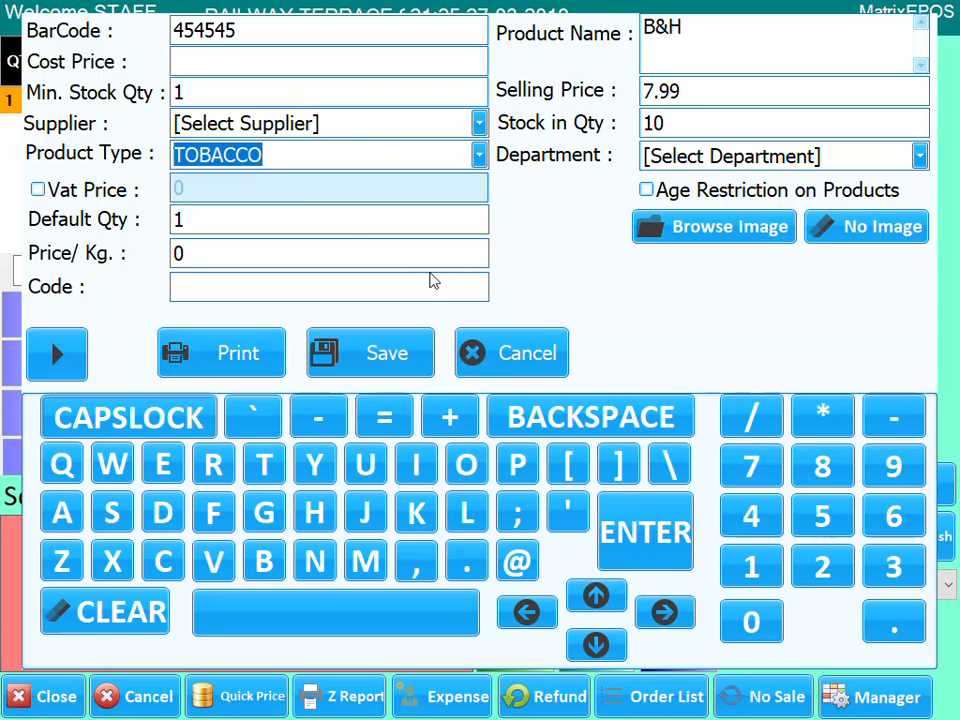
{"action": "left_click", "coordinate": [409, 358]}
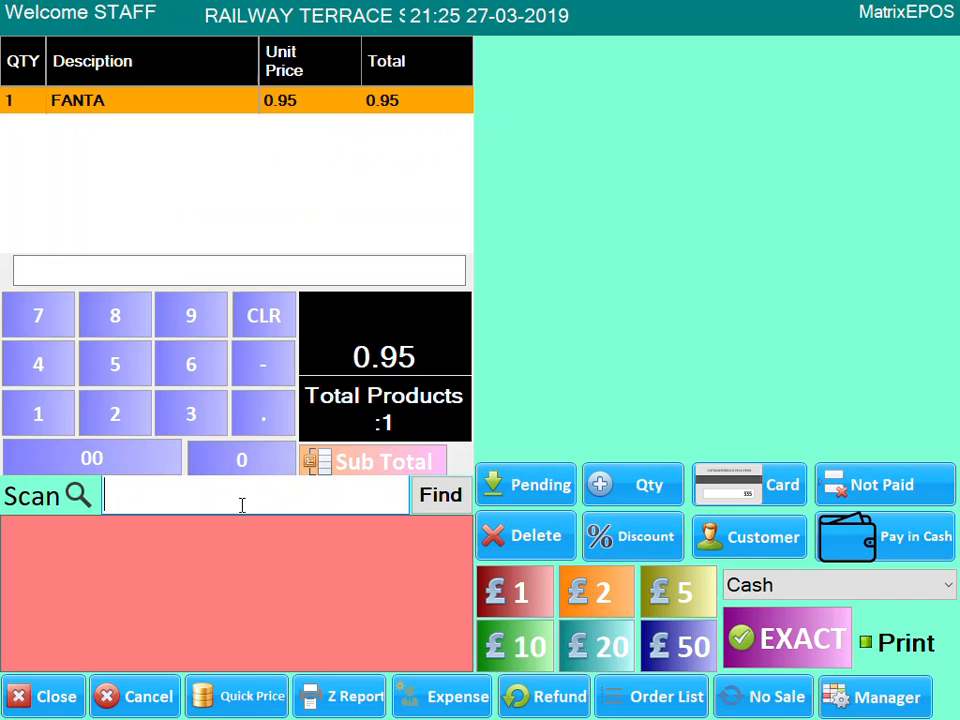
- Scan barcode 454545 twice to add two B&H lines at 7.99, for a total of 16.93
{"action": "type", "text": "454545"}
{"action": "key", "text": "Return"}
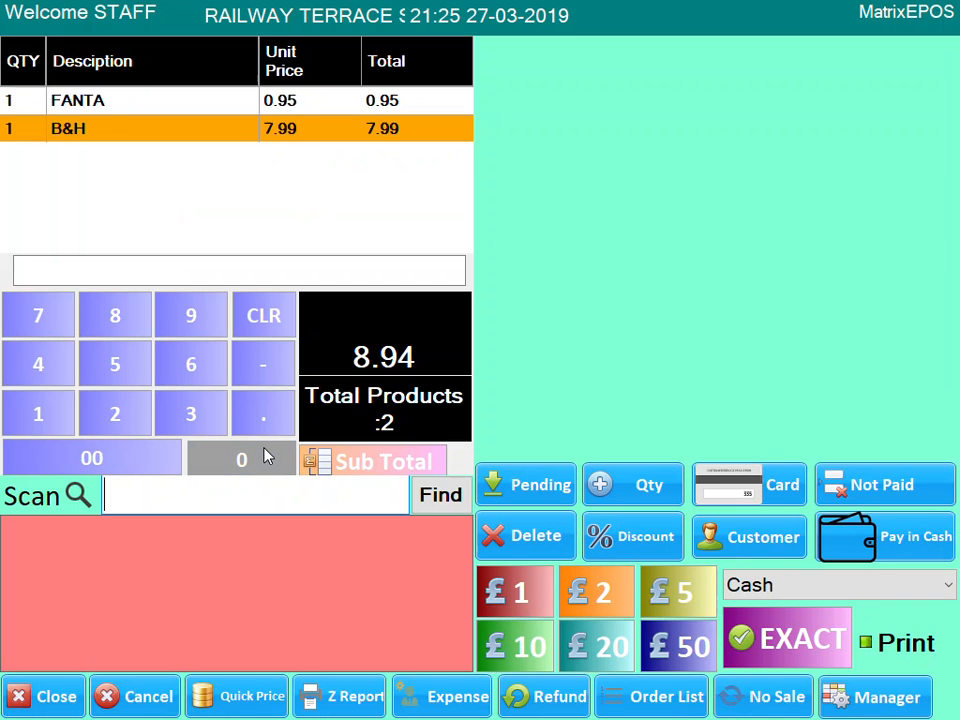
{"action": "type", "text": "454545"}
{"action": "key", "text": "Return"}
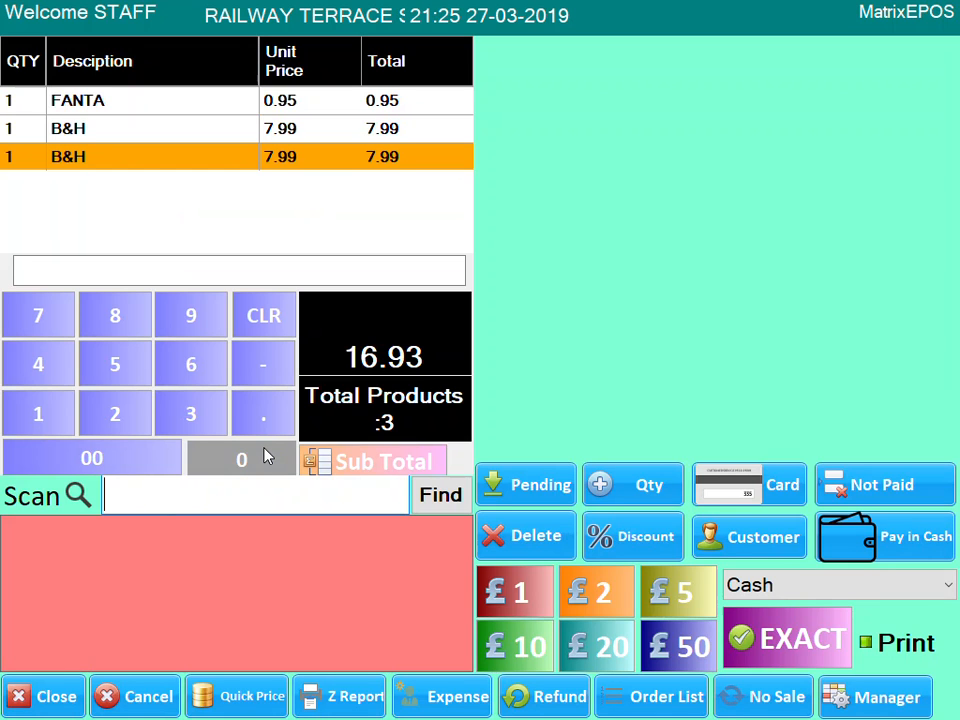
- Log in to the manager menu with the manager password and open Product Button Settings
{"action": "left_click", "coordinate": [877, 690]}
{"action": "left_click", "coordinate": [357, 507]}
{"action": "left_click", "coordinate": [357, 507]}
{"action": "left_click", "coordinate": [357, 507]}
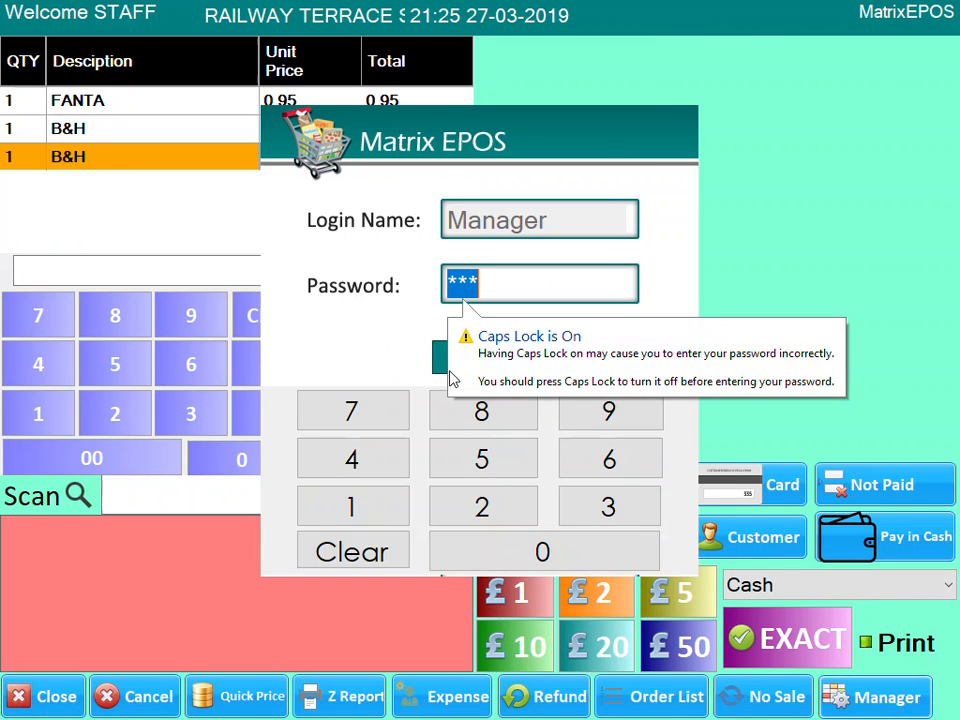
{"action": "left_click", "coordinate": [444, 368]}
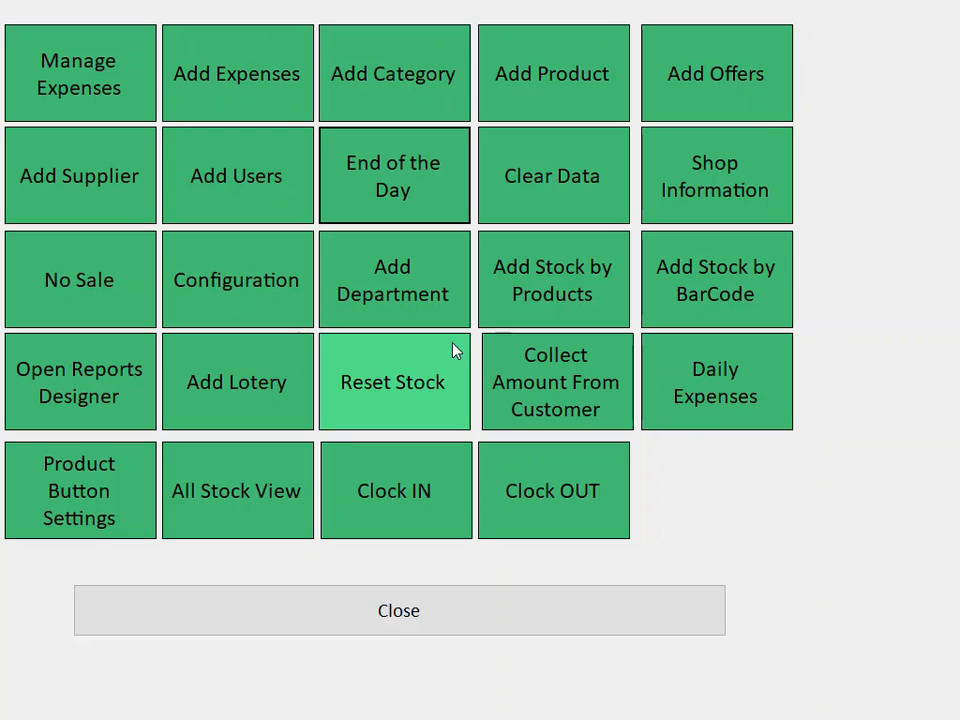
{"action": "left_click", "coordinate": [422, 92]}
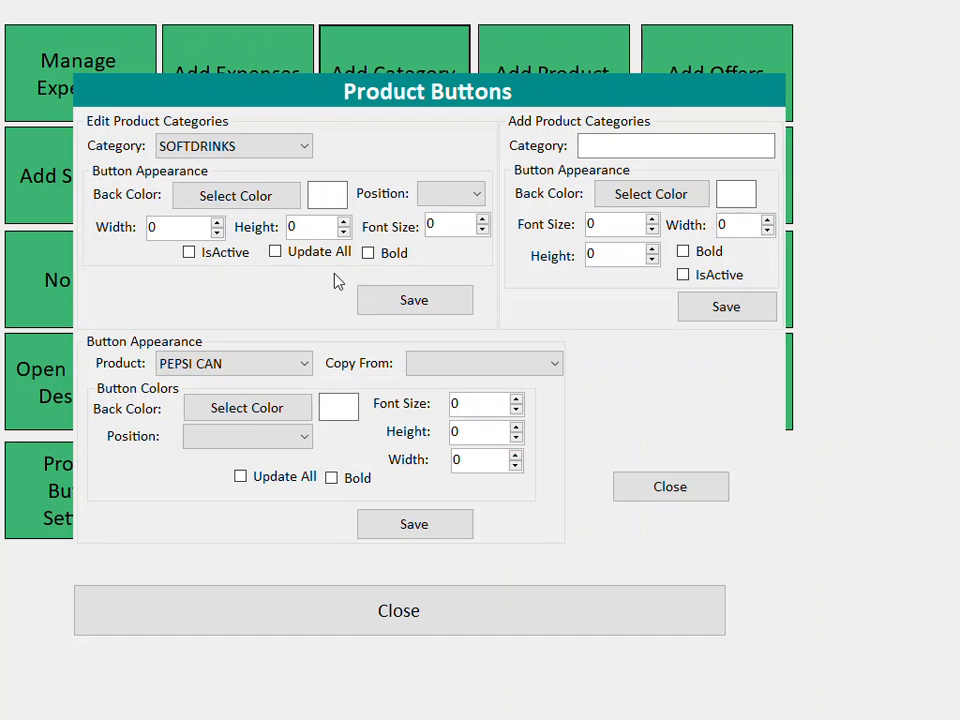
{"action": "left_click", "coordinate": [624, 146]}
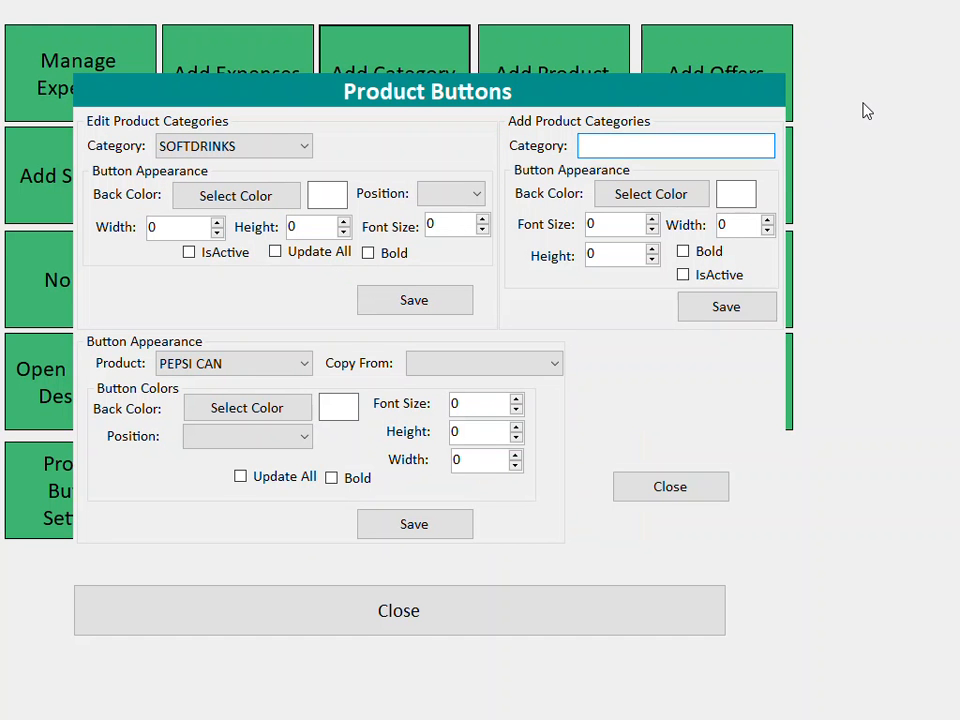
- Name the new category VEGETABLES, make it teal, and set font size 10
{"action": "type", "text": "VEGETABLES"}
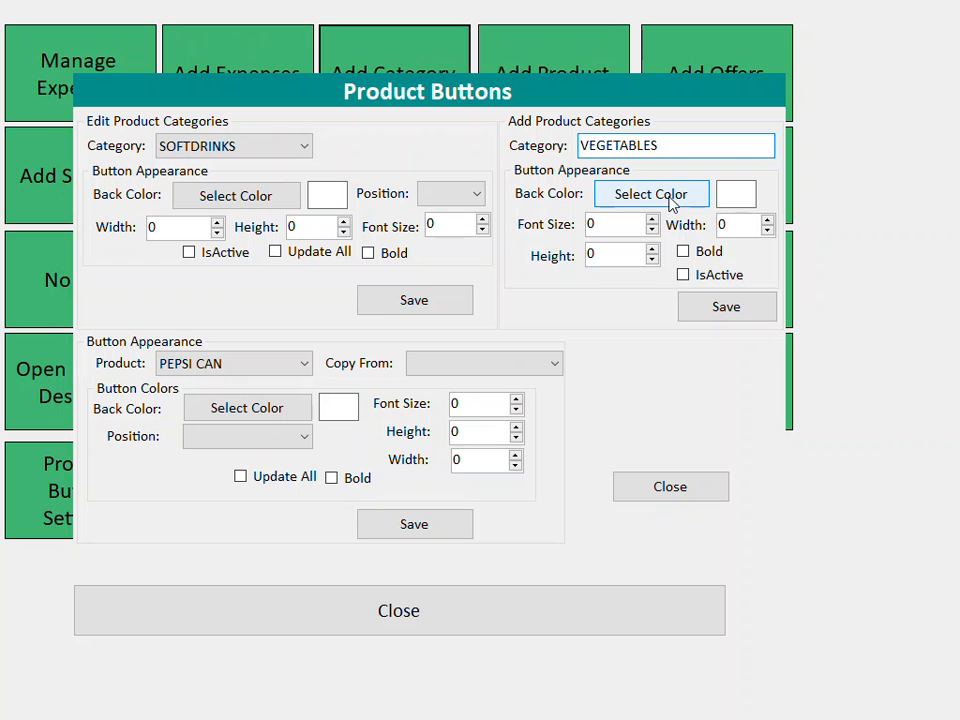
{"action": "left_click_drag", "start_coordinate": [668, 145], "coordinate": [568, 150]}
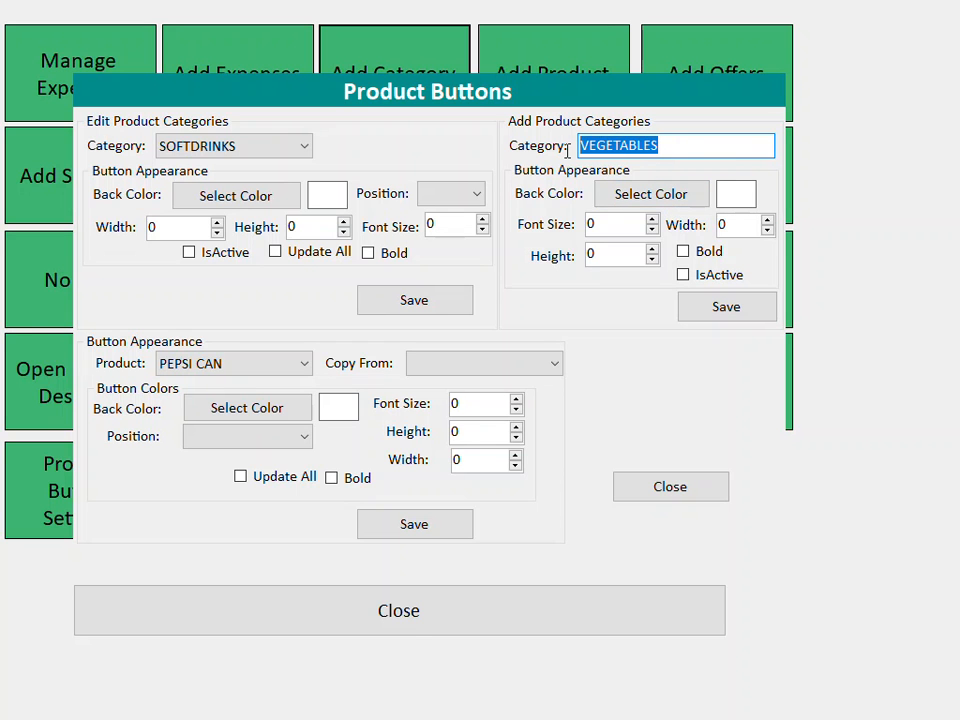
{"action": "left_click", "coordinate": [643, 192]}
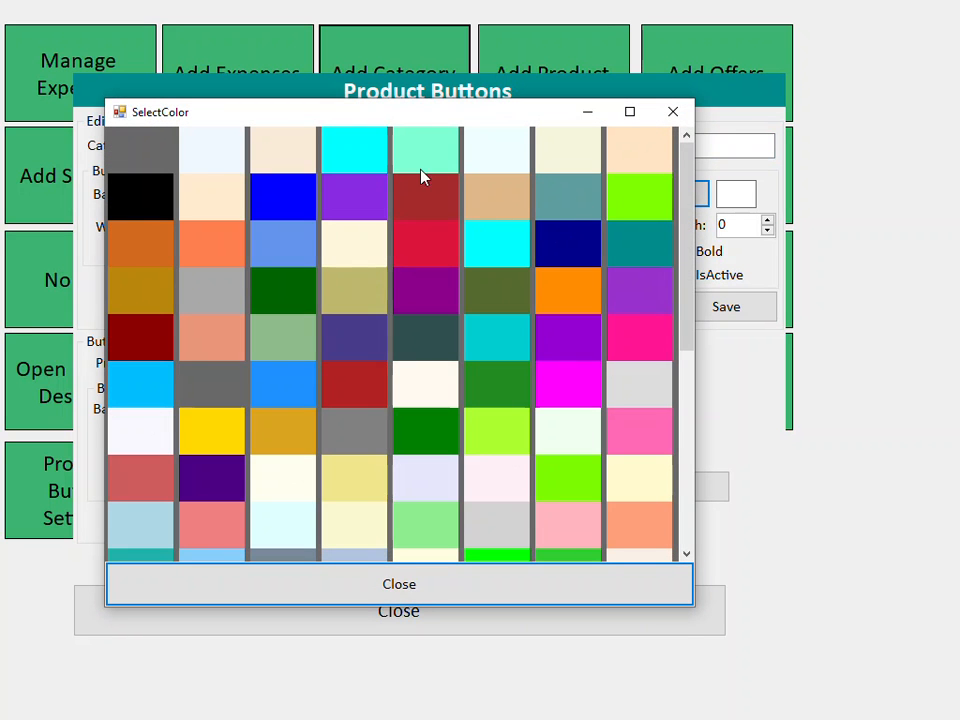
{"action": "left_click", "coordinate": [575, 222]}
{"action": "key", "text": "Tab"}
{"action": "type", "text": "1"}
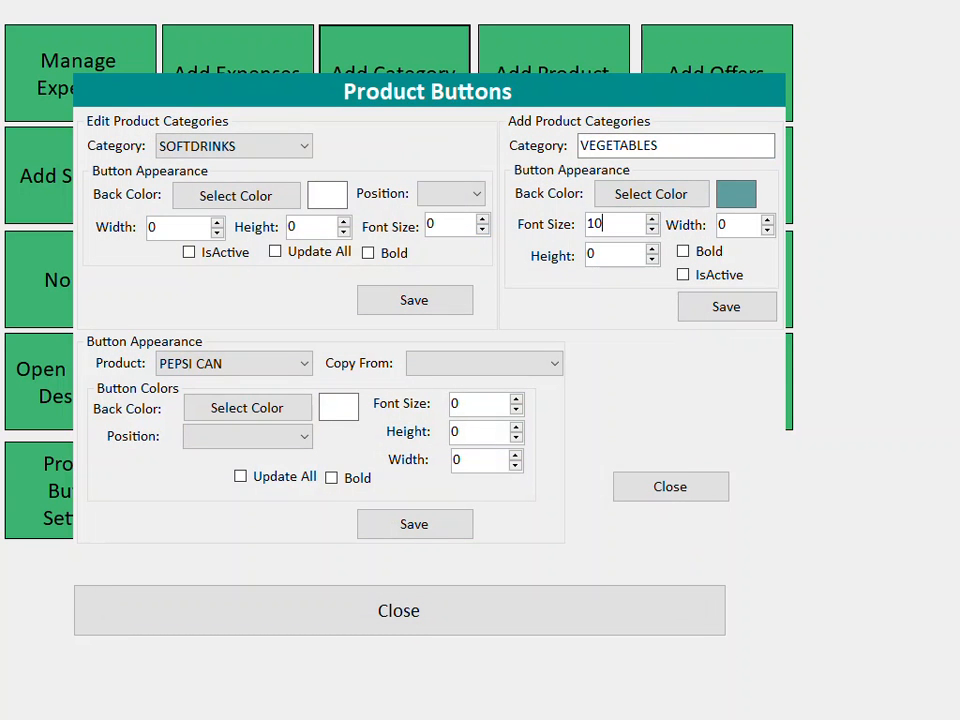
- Set width 140 and height 50, mark it active, save, and return to the sales screen
{"action": "double_click", "coordinate": [729, 224]}
{"action": "type", "text": "140"}
{"action": "left_click_drag", "start_coordinate": [604, 259], "coordinate": [455, 255]}
{"action": "type", "text": "50"}
{"action": "left_click", "coordinate": [683, 276]}
{"action": "left_click", "coordinate": [720, 310]}
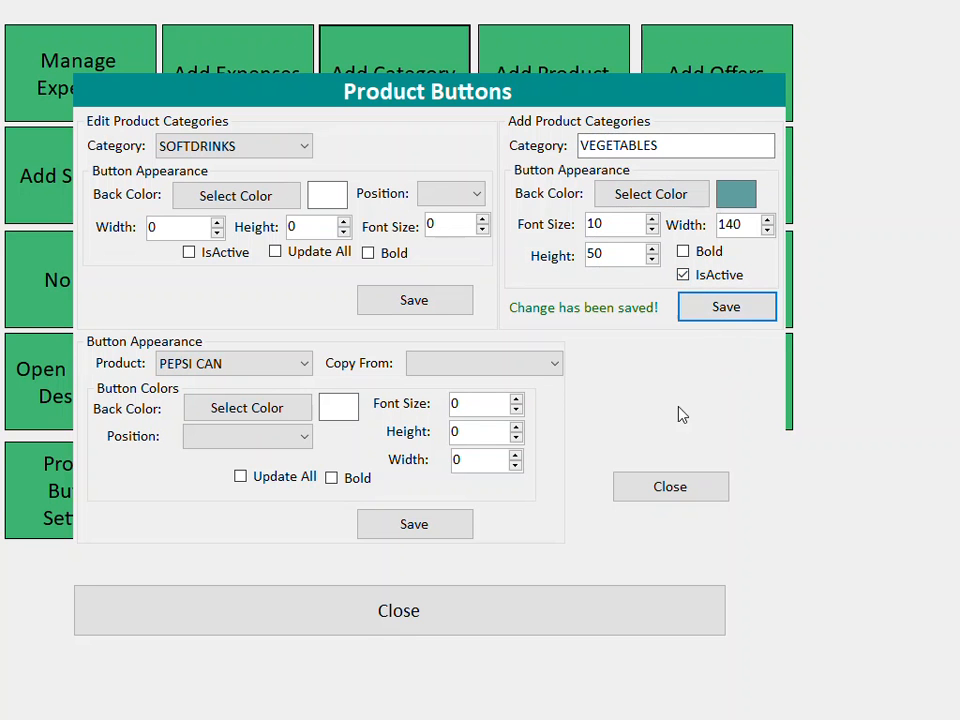
{"action": "left_click", "coordinate": [660, 489]}
{"action": "left_click", "coordinate": [491, 606]}
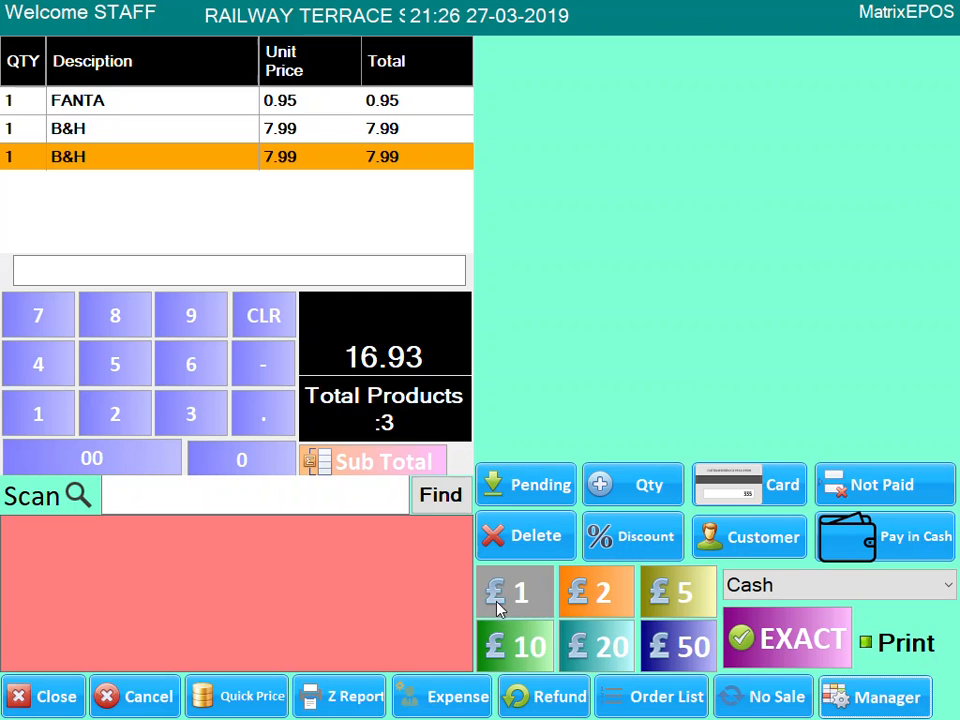
- Restart Matrix EPOS from its desktop shortcut and open the empty teal VEGETABLES category
{"action": "left_click", "coordinate": [30, 700]}
{"action": "double_click", "coordinate": [38, 514]}
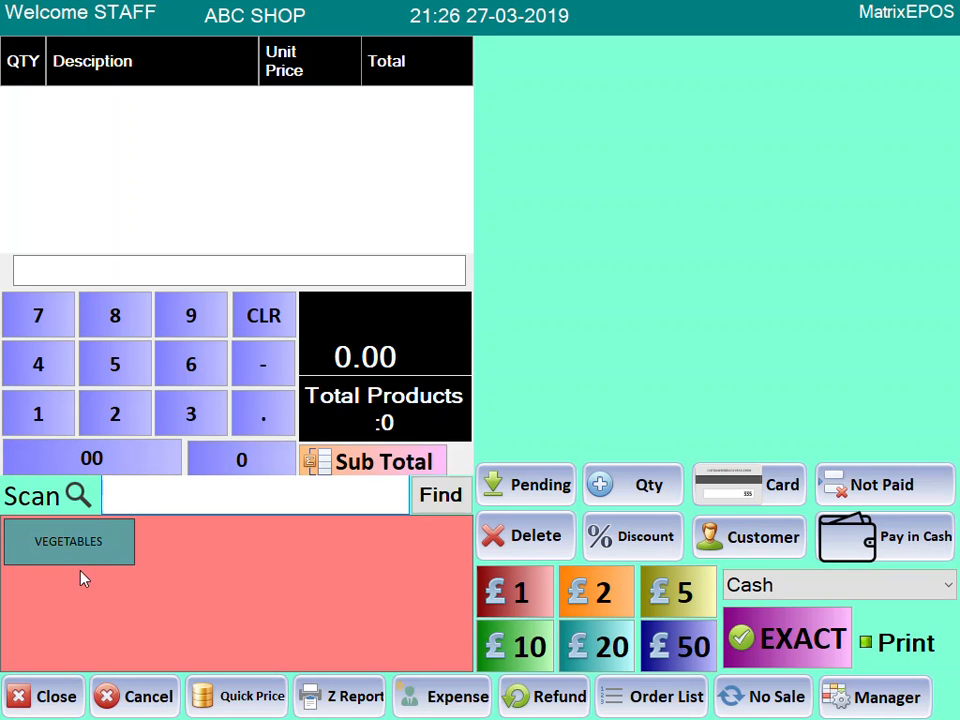
{"action": "left_click", "coordinate": [82, 553]}
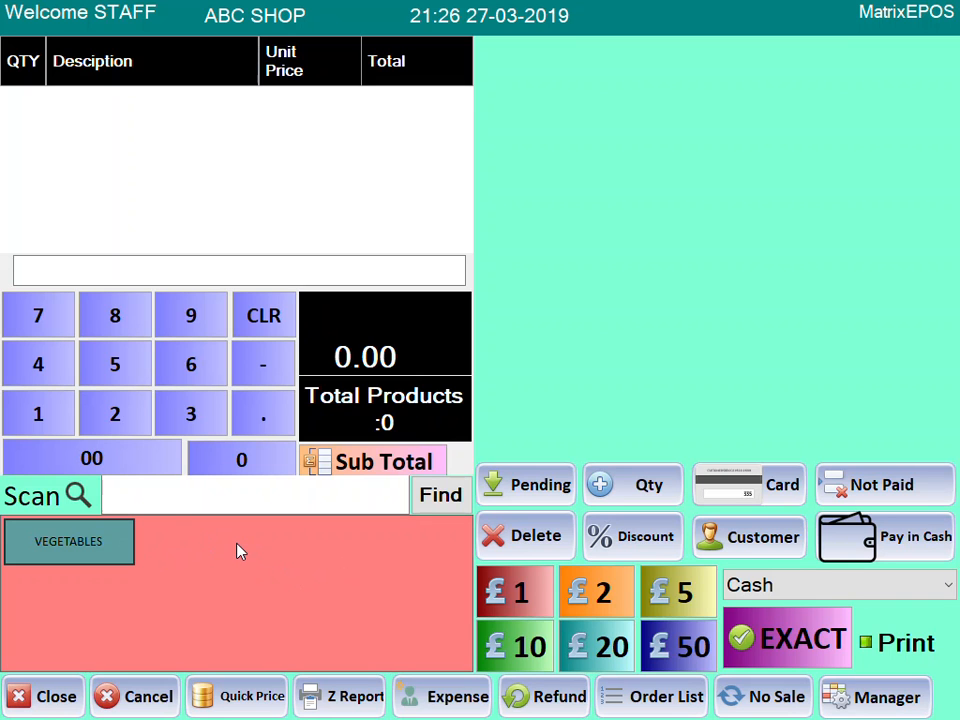
- Log in as manager with the password and open Product Button Settings
{"action": "left_click", "coordinate": [878, 697]}
{"action": "left_click", "coordinate": [375, 512]}
{"action": "left_click", "coordinate": [370, 512]}
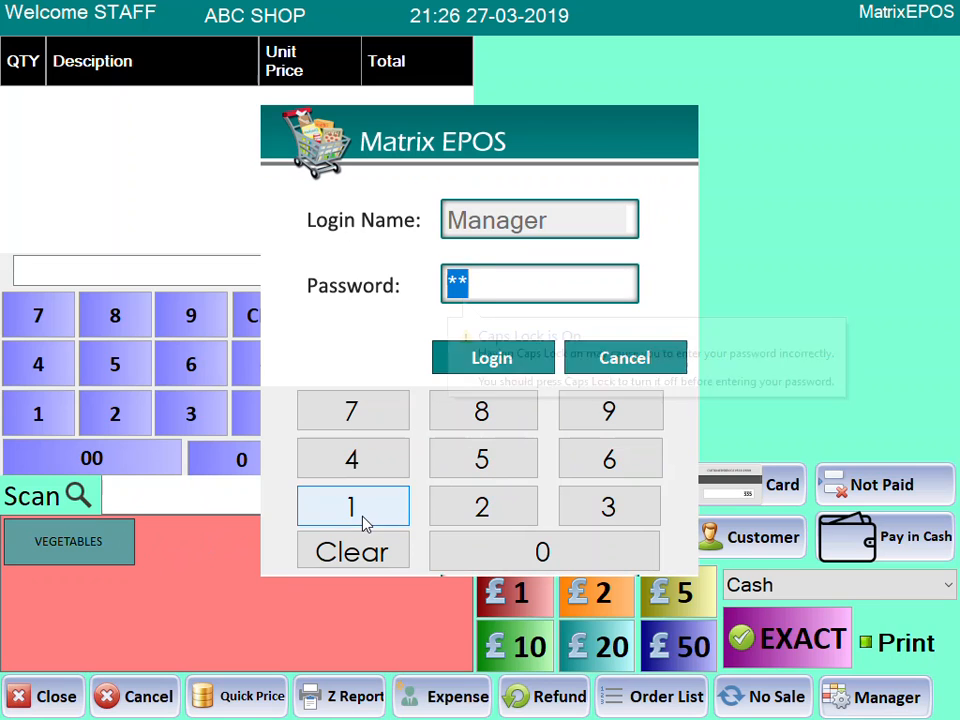
{"action": "left_click", "coordinate": [368, 512]}
{"action": "left_click", "coordinate": [442, 362]}
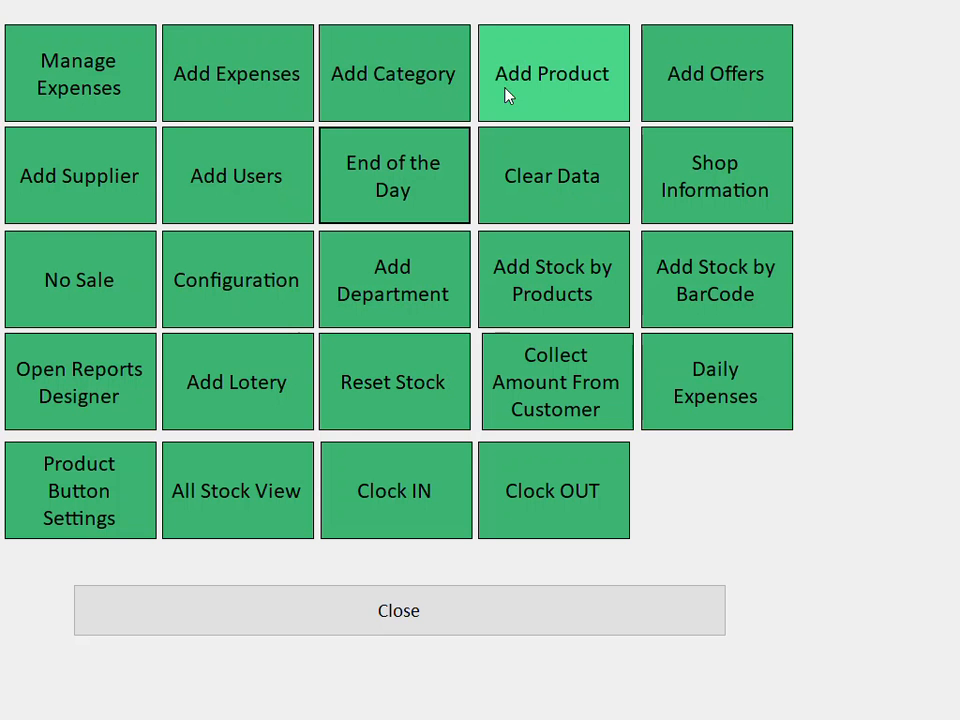
{"action": "left_click", "coordinate": [418, 100]}
{"action": "left_click", "coordinate": [107, 434]}
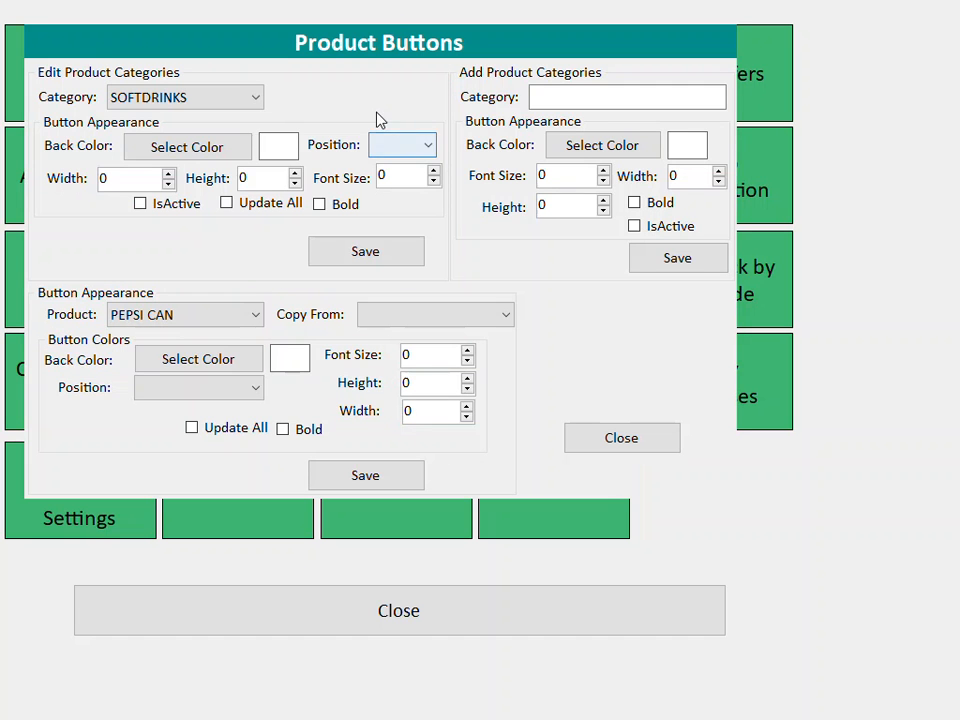
- Add category SWEETS in cyan with font size 10, height 50 and width 140
{"action": "left_click", "coordinate": [540, 105]}
{"action": "type", "text": "SWEETS"}
{"action": "left_click", "coordinate": [648, 146]}
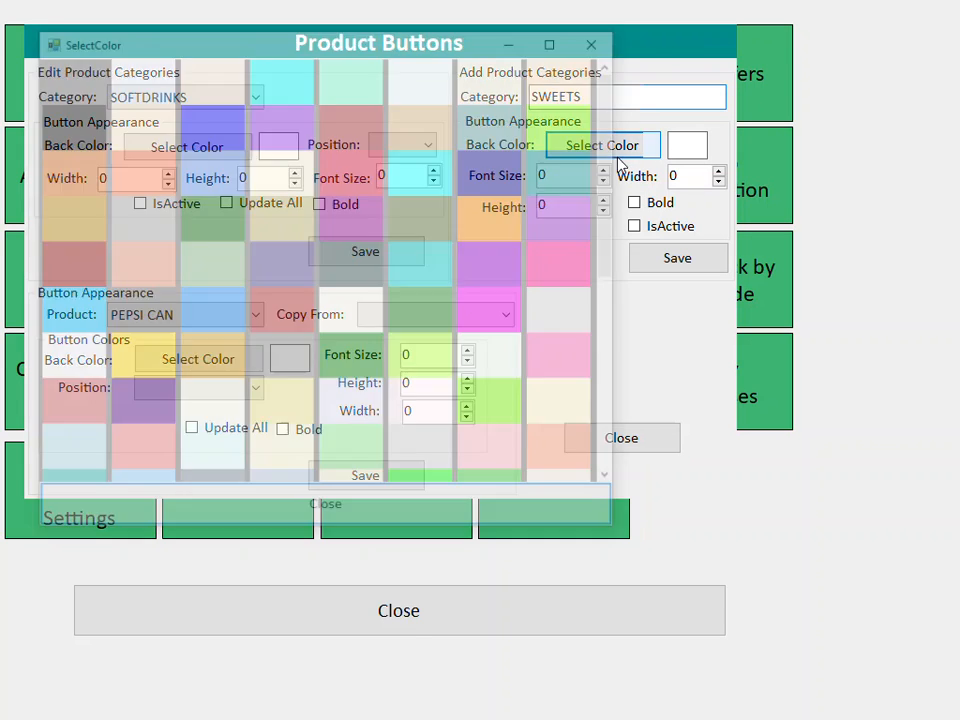
{"action": "left_click", "coordinate": [425, 188]}
{"action": "key", "text": "Tab"}
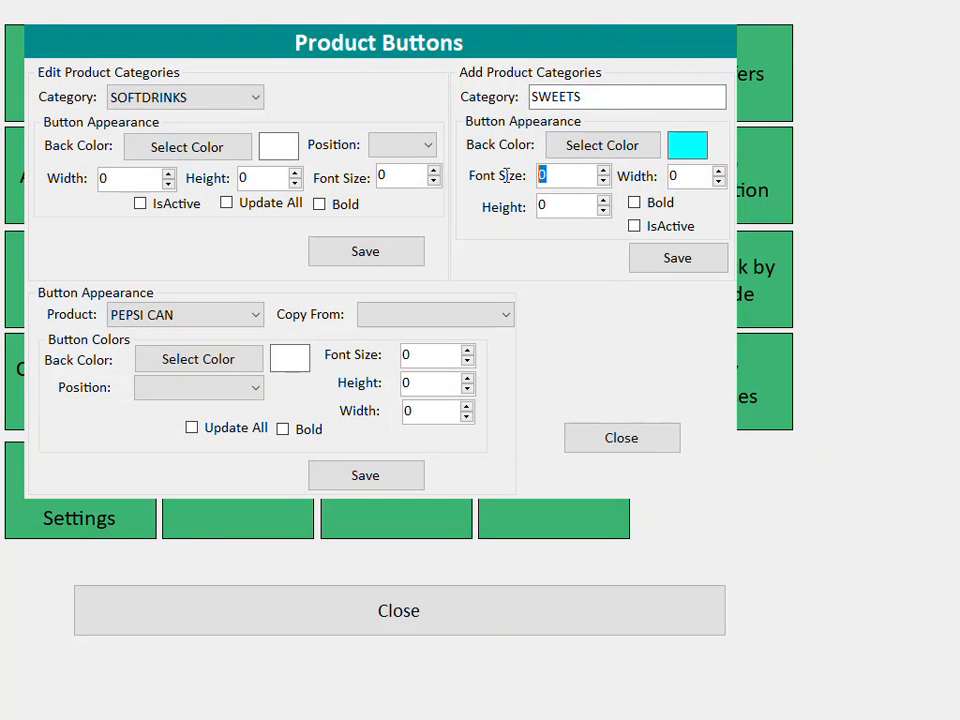
{"action": "type", "text": "10"}
{"action": "double_click", "coordinate": [561, 206]}
{"action": "type", "text": "50"}
{"action": "double_click", "coordinate": [690, 176]}
{"action": "type", "text": "14"}
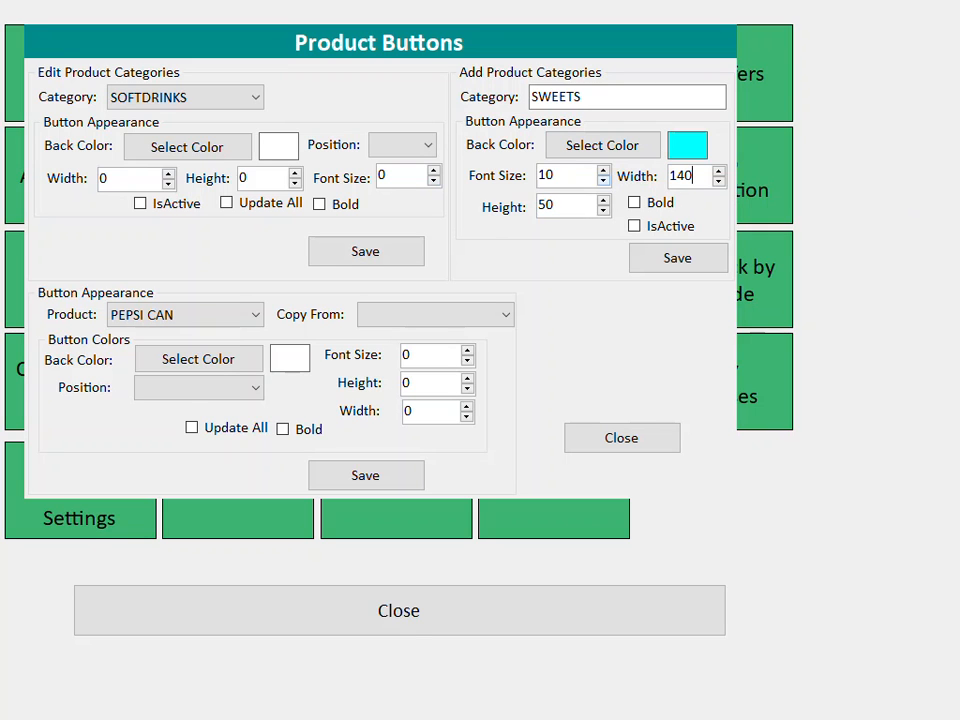
{"action": "type", "text": "0"}
- Mark SWEETS active, save it, and close the settings, manager menu and Matrix EPOS
{"action": "left_click", "coordinate": [634, 226]}
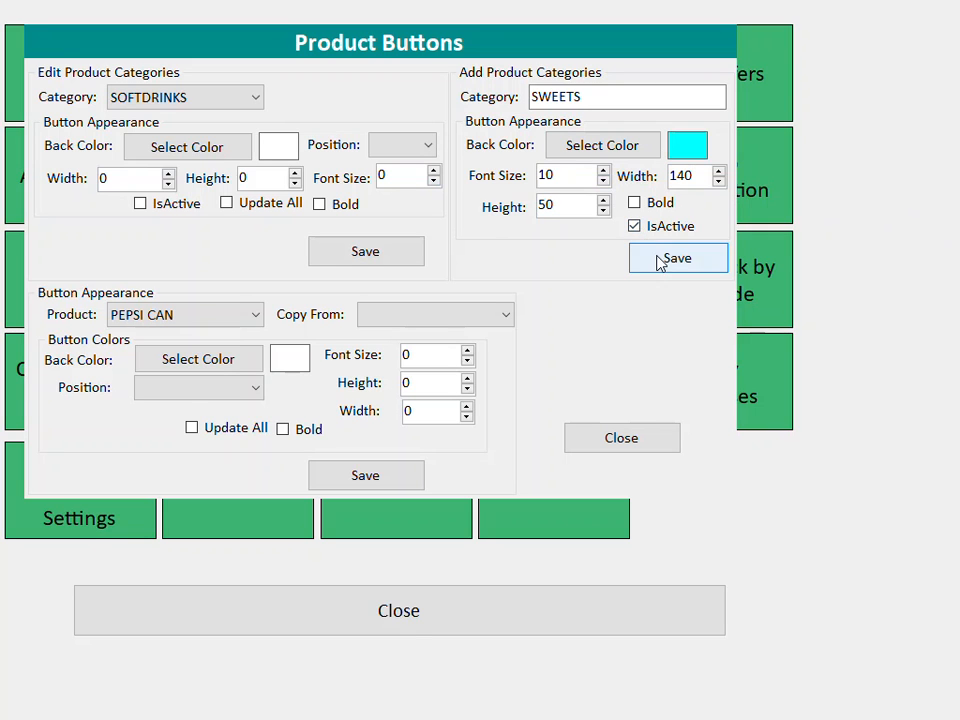
{"action": "left_click", "coordinate": [661, 259]}
{"action": "left_click", "coordinate": [639, 441]}
{"action": "left_click", "coordinate": [384, 621]}
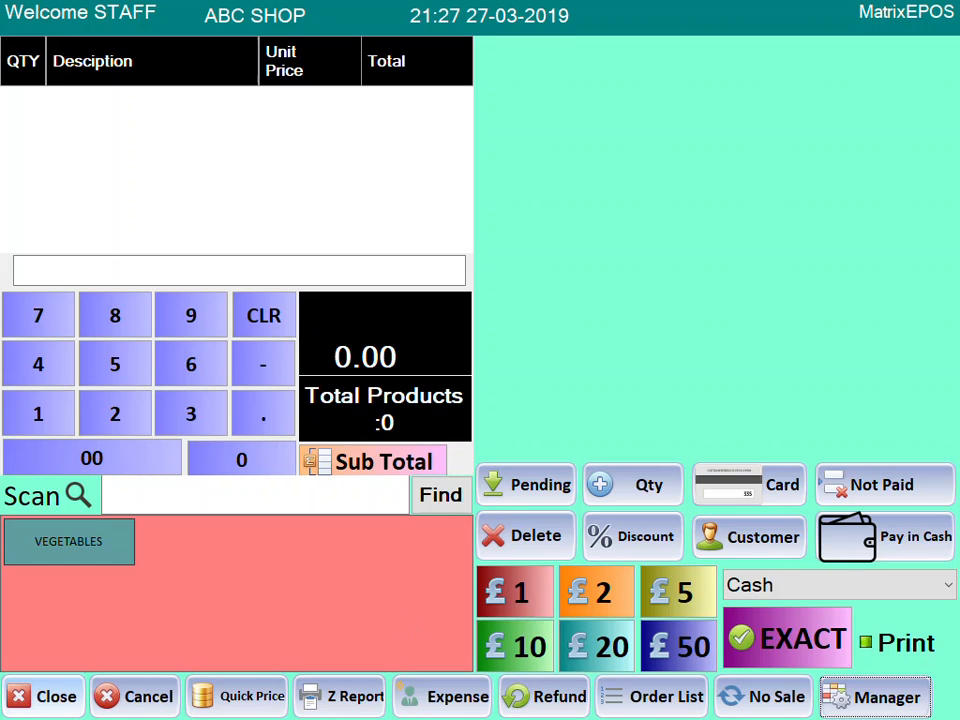
{"action": "left_click", "coordinate": [38, 700]}
- Relaunch Matrix EPOS, log in, sign in as manager, and open the product list
{"action": "double_click", "coordinate": [36, 512]}
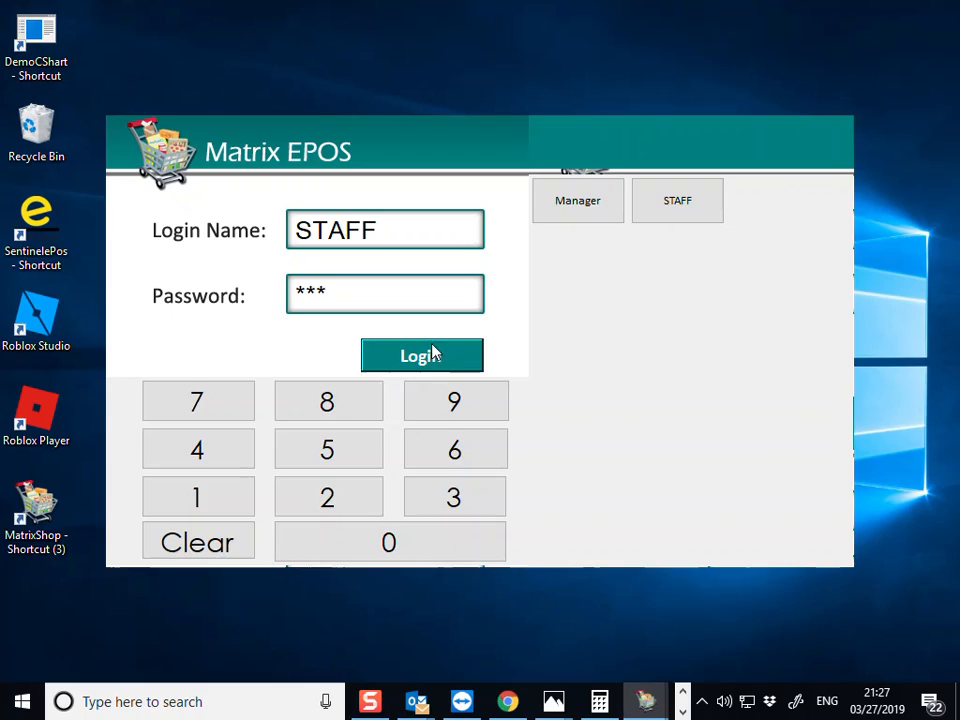
{"action": "left_click", "coordinate": [434, 352]}
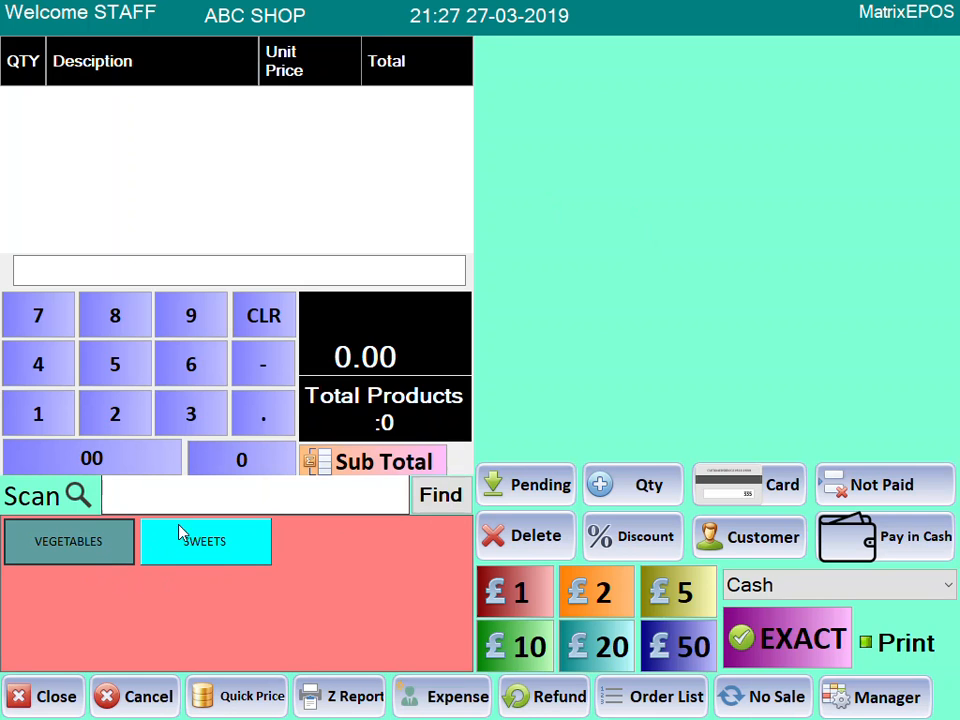
{"action": "left_click", "coordinate": [913, 712]}
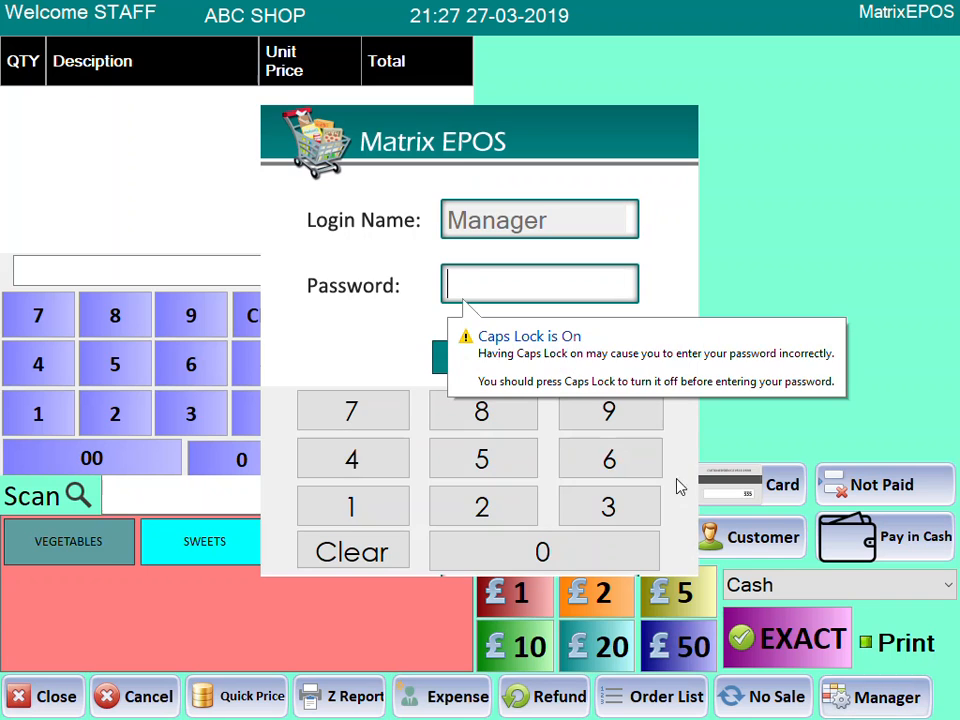
{"action": "triple_click", "coordinate": [375, 515]}
{"action": "left_click", "coordinate": [493, 359]}
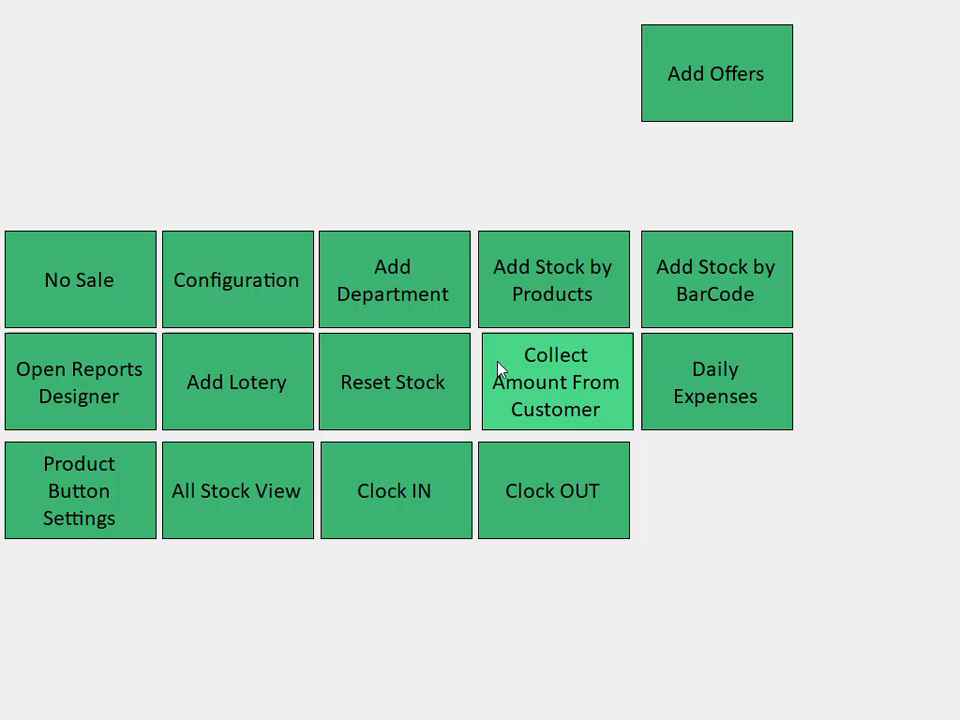
{"action": "left_click", "coordinate": [542, 99]}
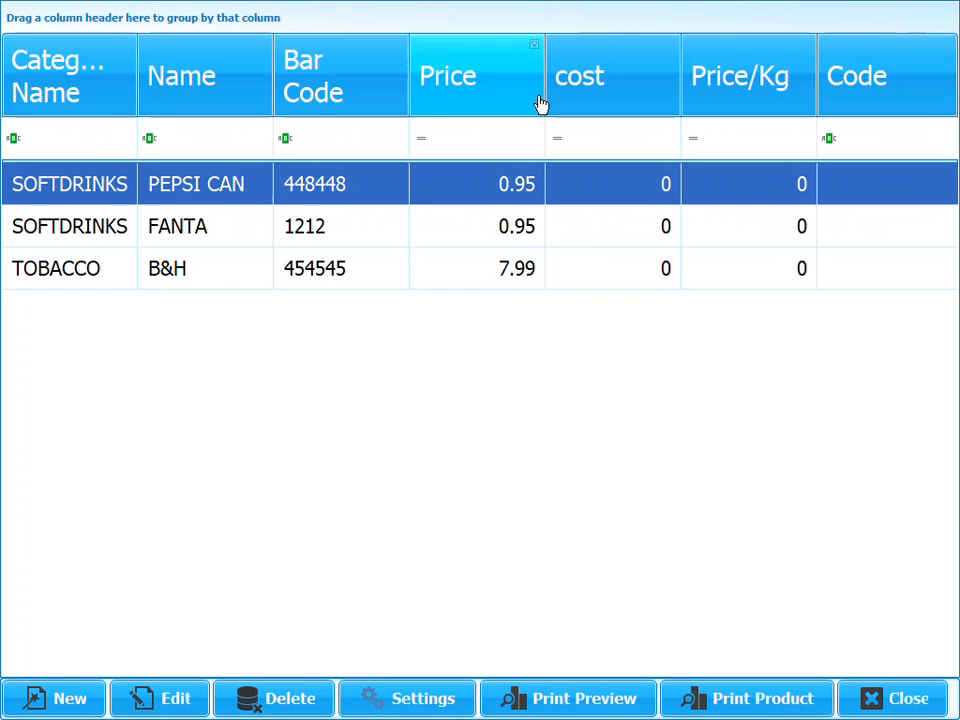
- Start a new product and name it TOMATOES BOX
{"action": "left_click", "coordinate": [33, 703]}
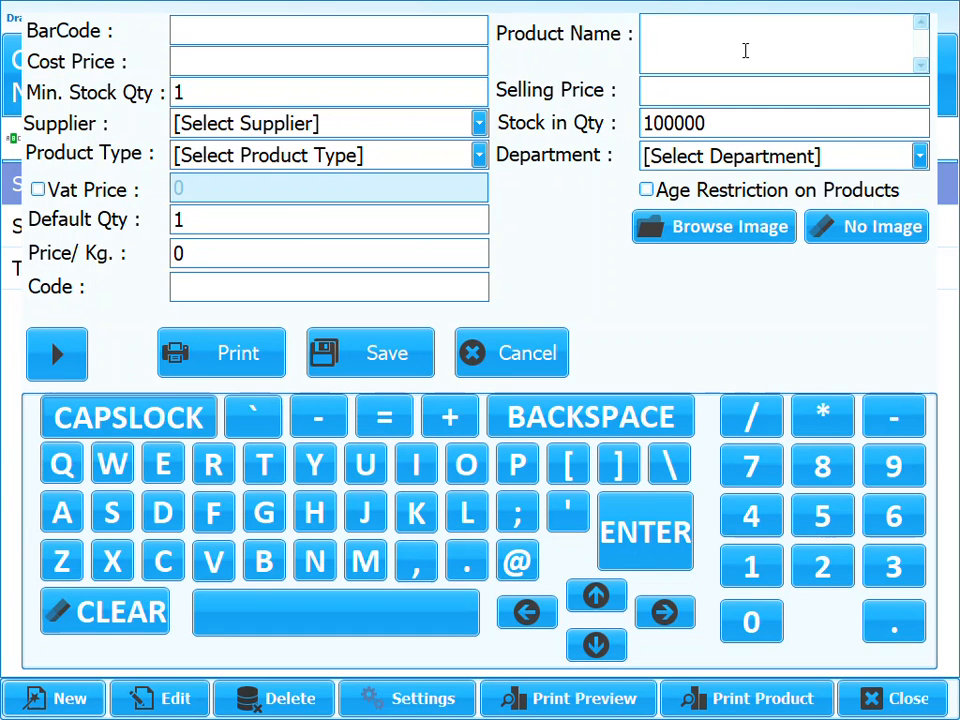
{"action": "type", "text": "TOMATOES"}
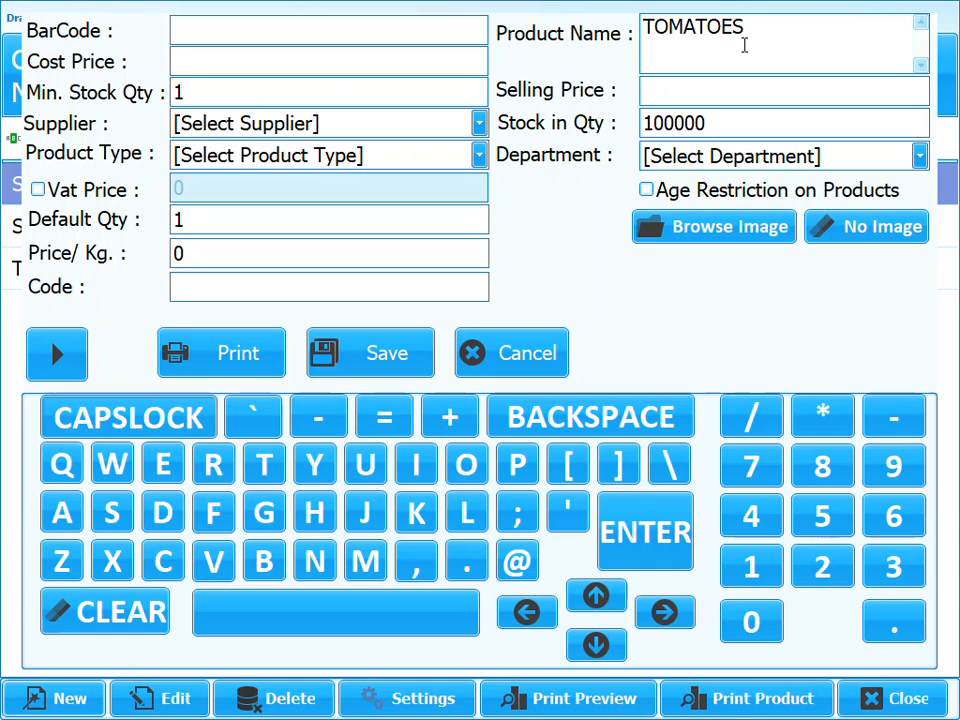
{"action": "left_click_drag", "start_coordinate": [795, 26], "coordinate": [645, 20]}
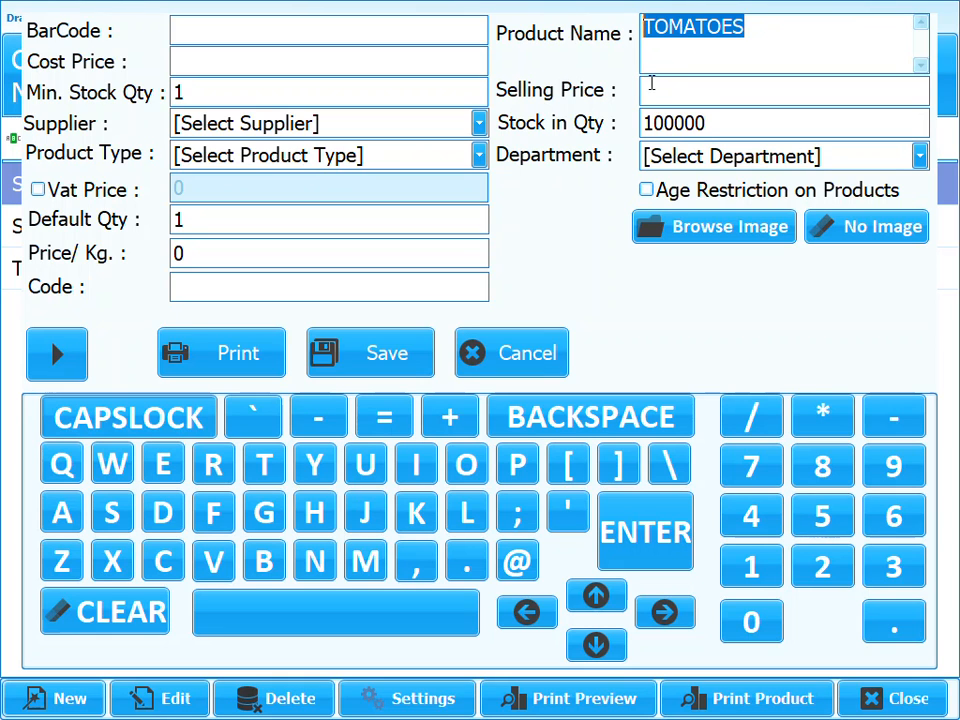
{"action": "left_click", "coordinate": [658, 88]}
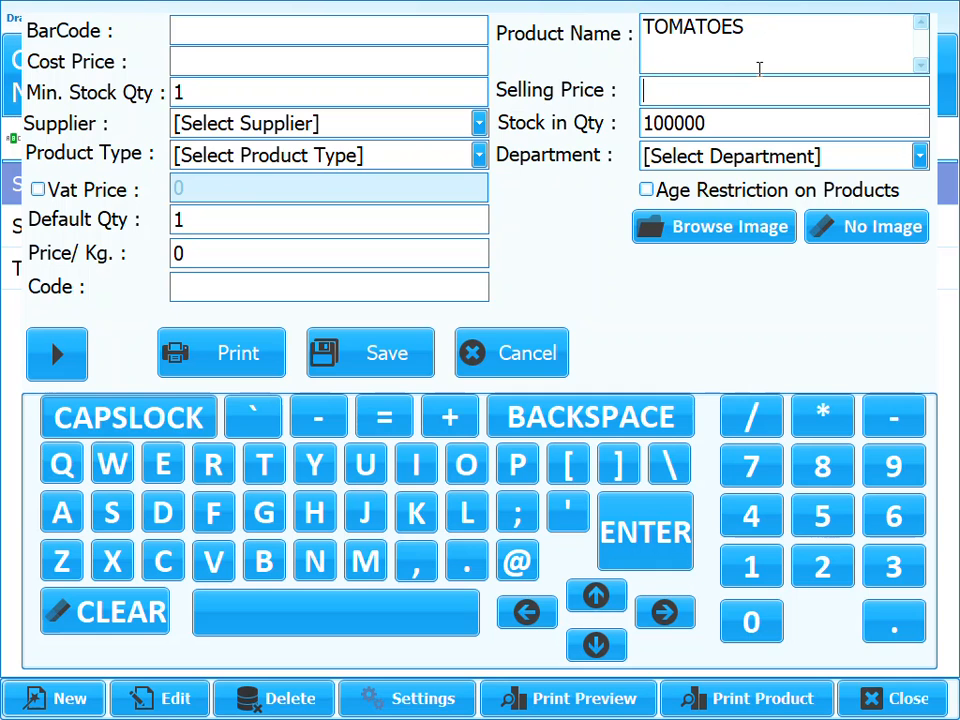
{"action": "type", "text": "BOX"}
- Price it at 4.99, assign it to VEGETABLES, and save it
{"action": "left_click", "coordinate": [701, 87]}
{"action": "type", "text": "4.99"}
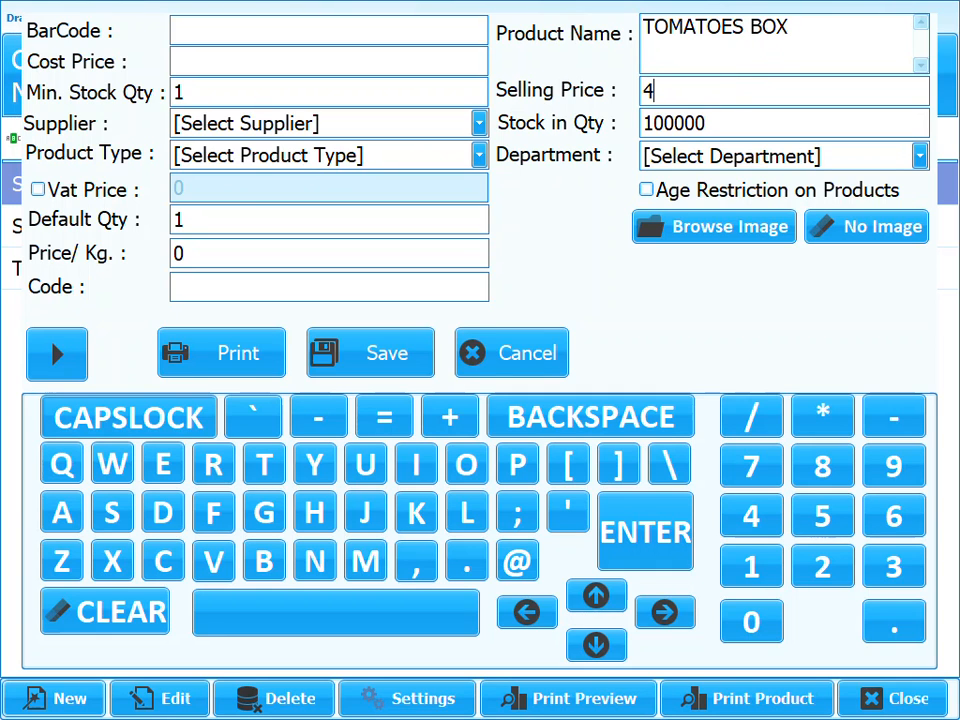
{"action": "left_click", "coordinate": [478, 160]}
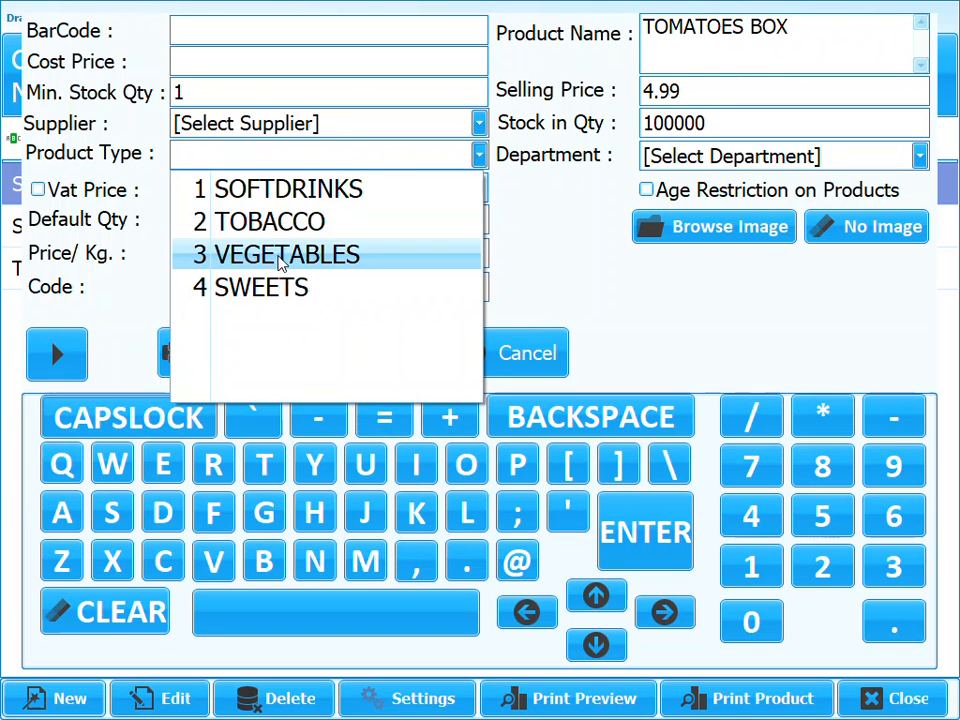
{"action": "left_click", "coordinate": [279, 257]}
{"action": "left_click", "coordinate": [388, 352]}
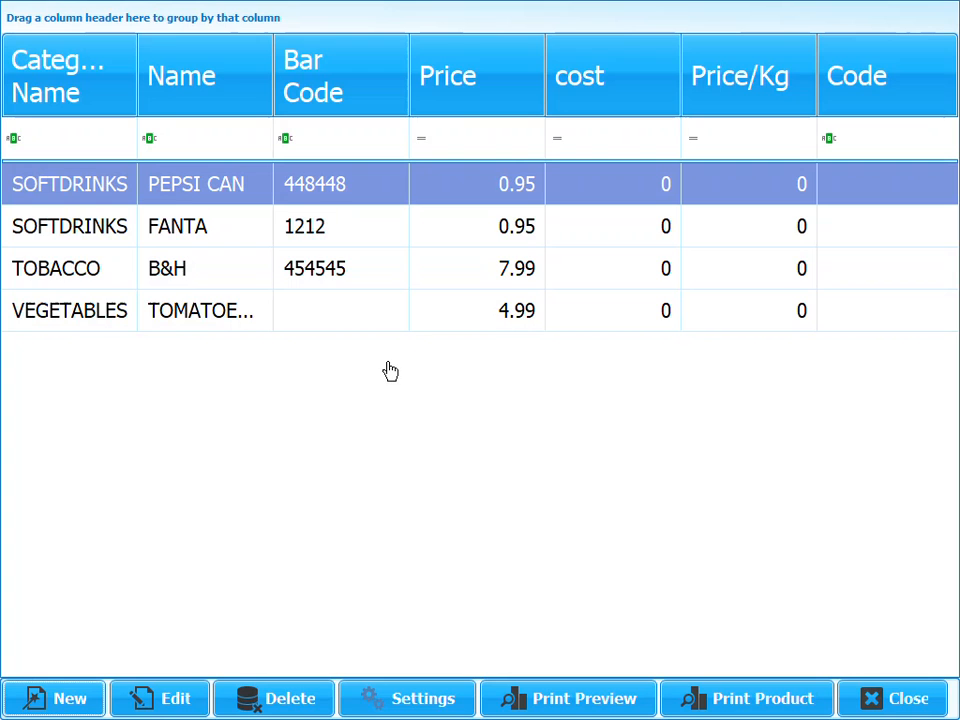
- Return to the till, open VEGETABLES, and add three TOMATOES BOX items totalling 14.97
{"action": "left_click", "coordinate": [850, 688]}
{"action": "left_click", "coordinate": [443, 623]}
{"action": "left_click", "coordinate": [107, 542]}
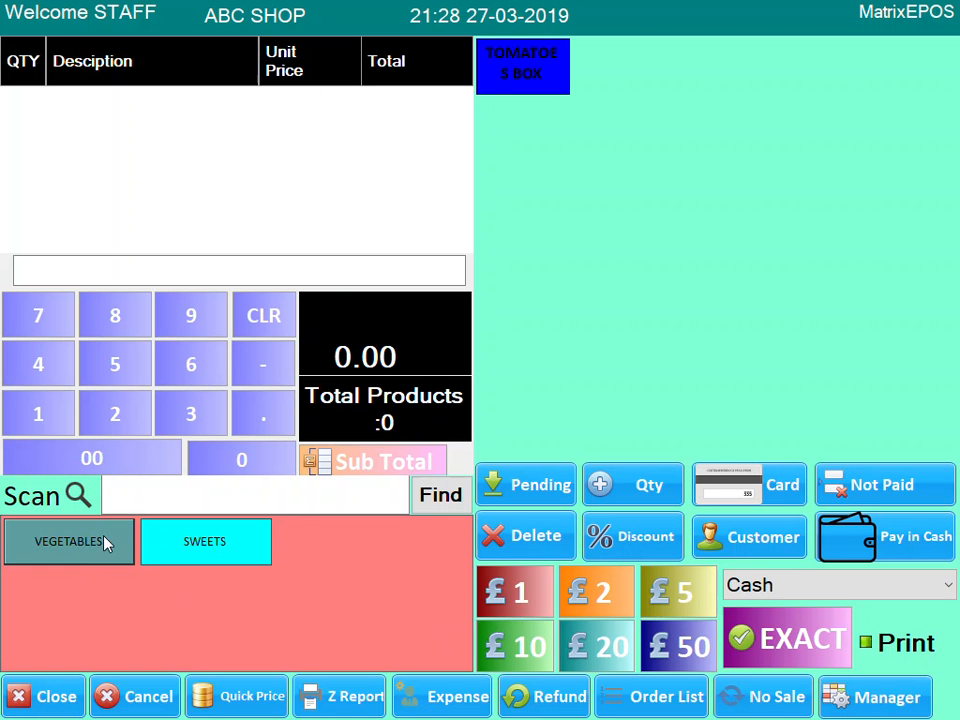
{"action": "left_click", "coordinate": [527, 84]}
{"action": "left_click", "coordinate": [527, 84]}
{"action": "left_click", "coordinate": [527, 84]}
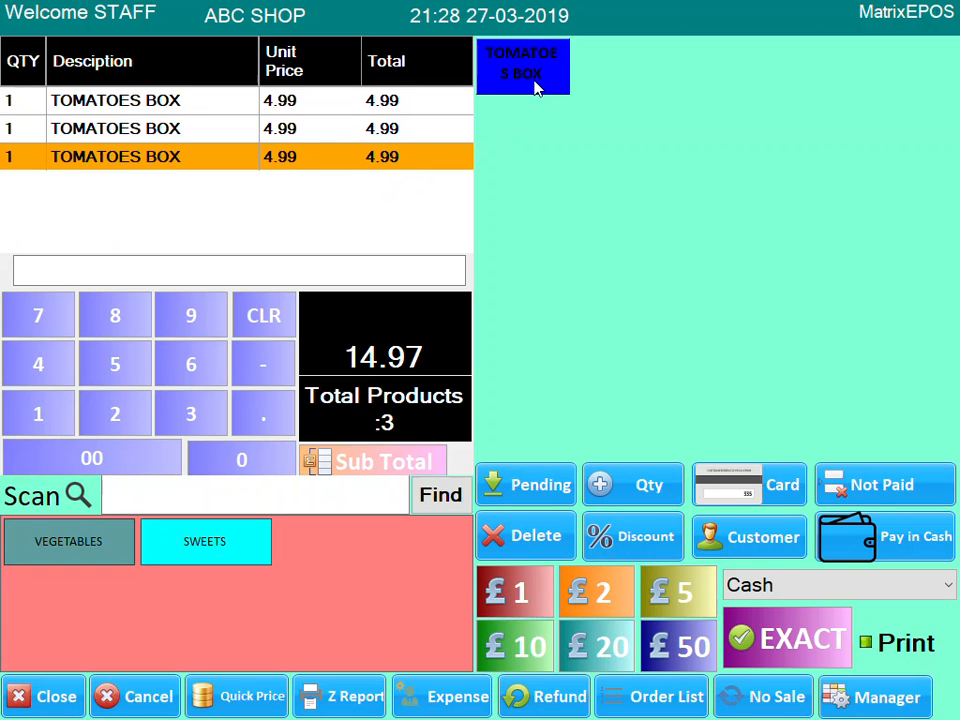
- Log in as manager, open the product list, and open the TOMATOES BOX button settings
{"action": "left_click", "coordinate": [857, 694]}
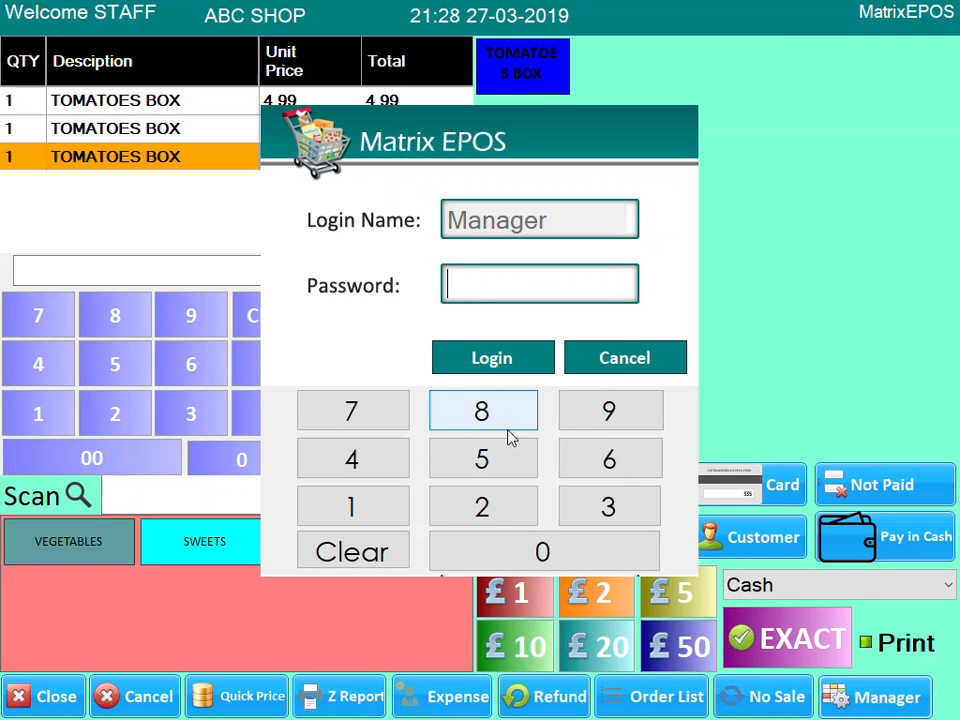
{"action": "left_click", "coordinate": [371, 512]}
{"action": "double_click", "coordinate": [405, 460]}
{"action": "left_click", "coordinate": [497, 360]}
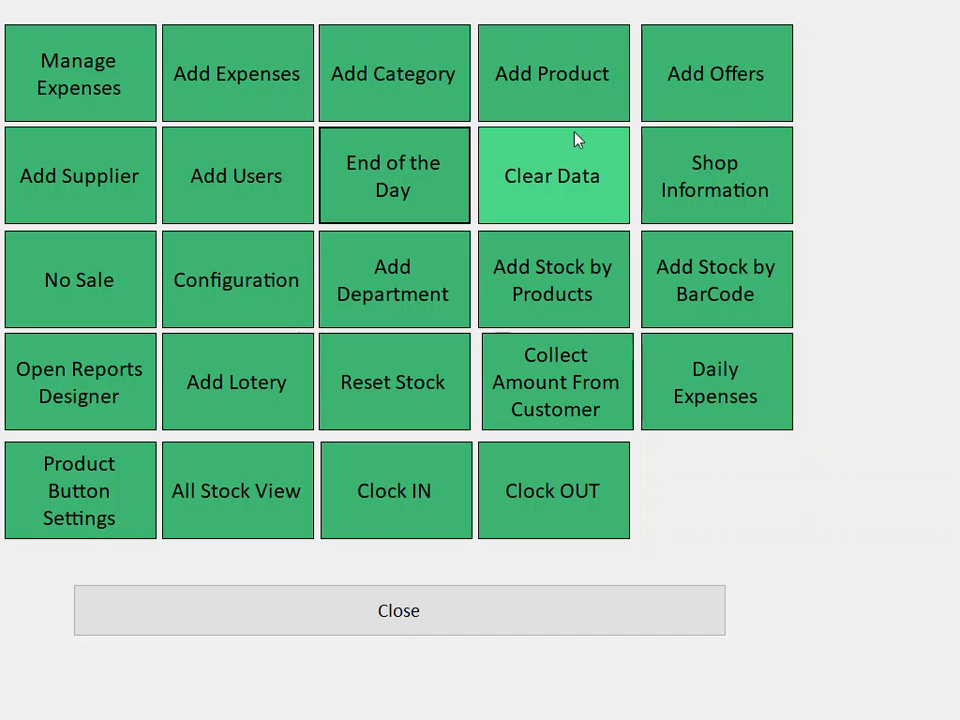
{"action": "left_click", "coordinate": [615, 98]}
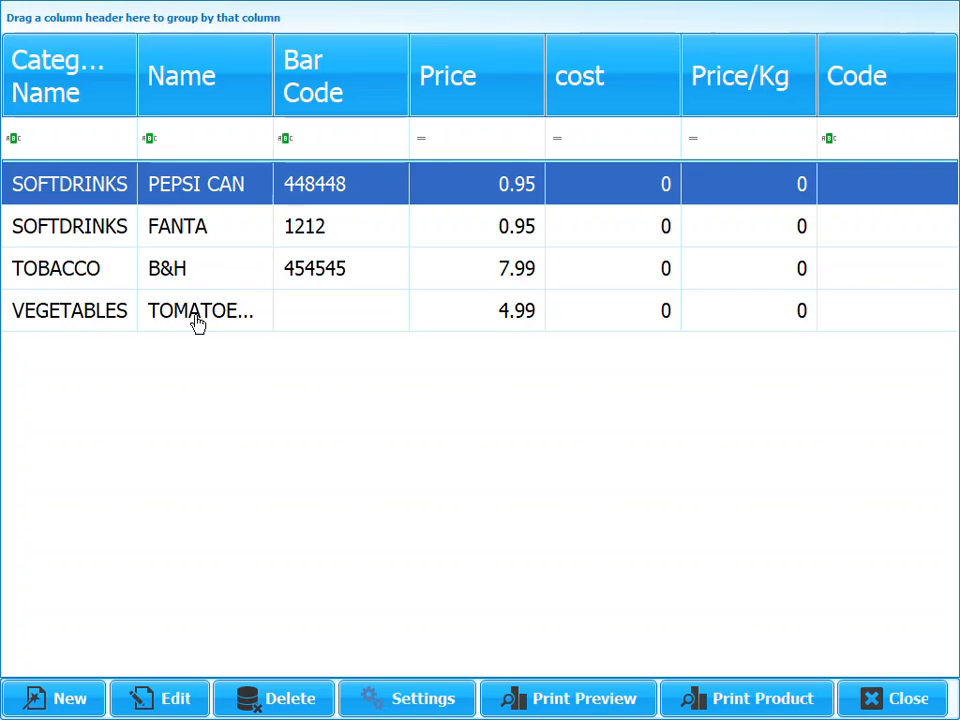
{"action": "left_click", "coordinate": [156, 322]}
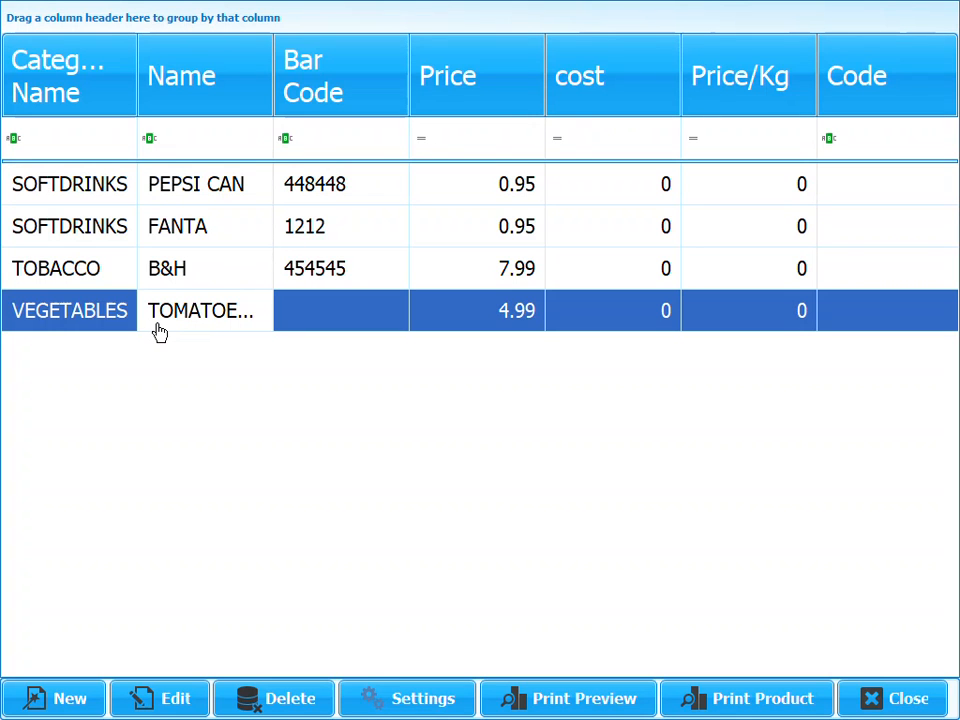
{"action": "left_click", "coordinate": [414, 704]}
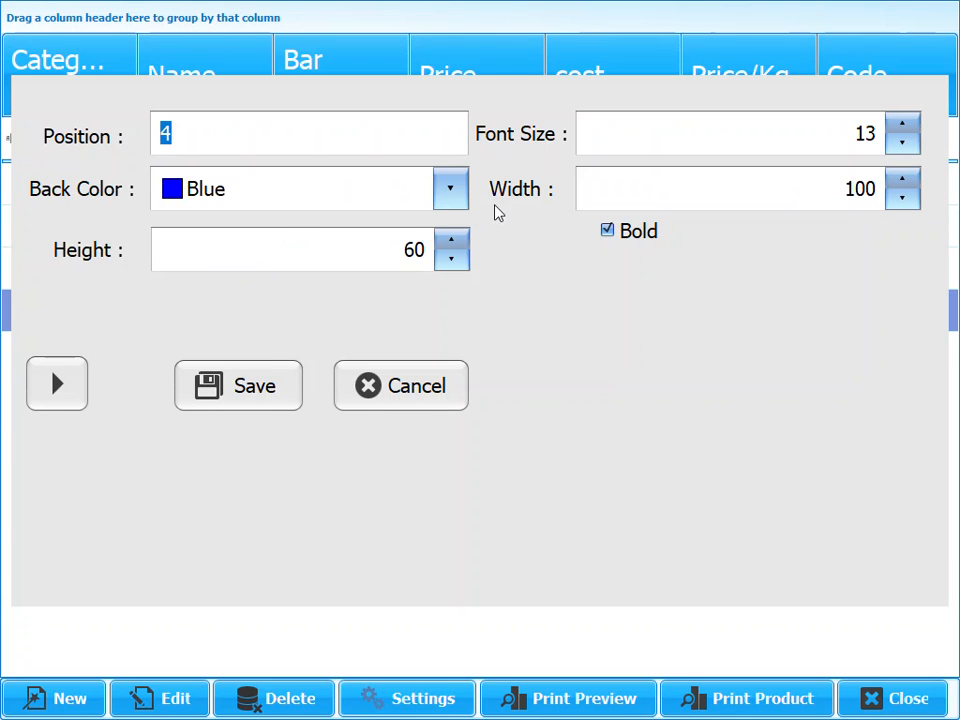
- Set the button's background colour to DarkOrange
{"action": "left_click", "coordinate": [452, 196]}
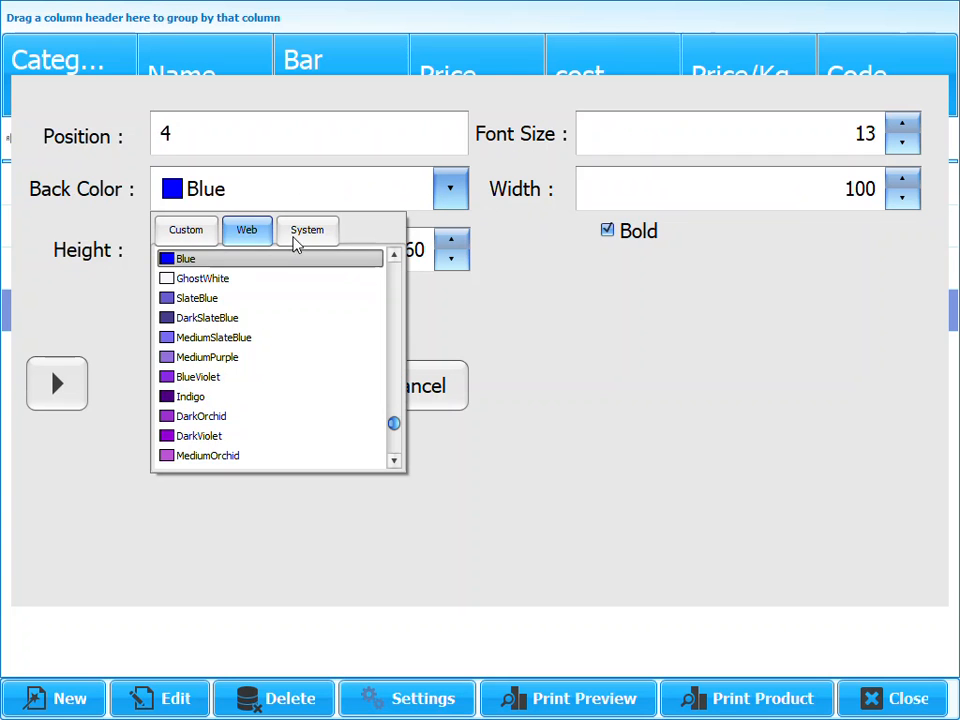
{"action": "left_click", "coordinate": [312, 234]}
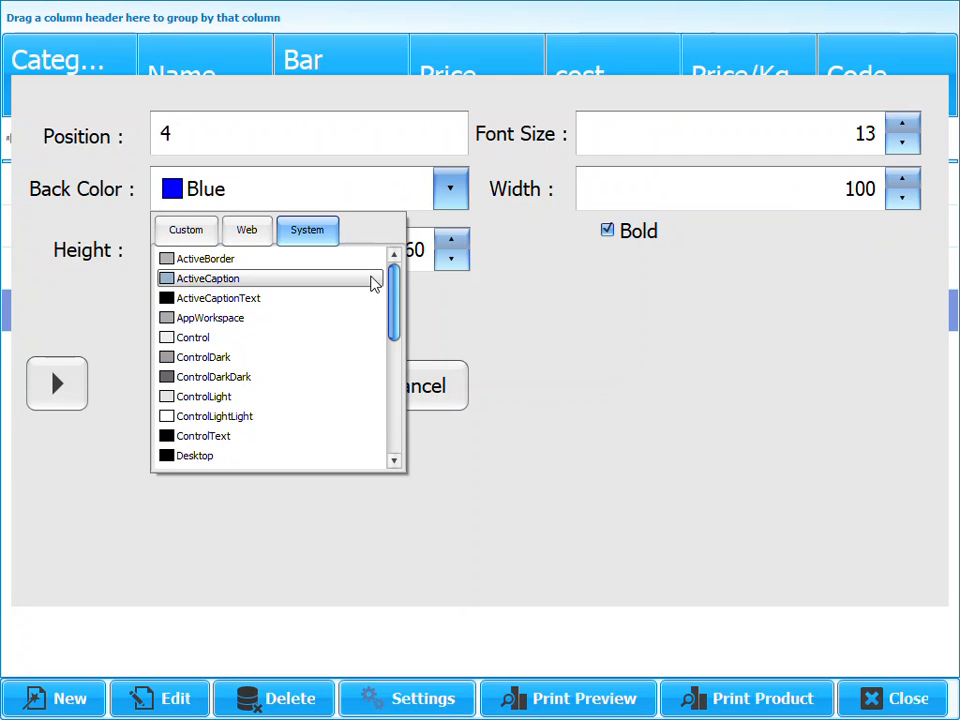
{"action": "left_click_drag", "start_coordinate": [395, 300], "coordinate": [394, 439]}
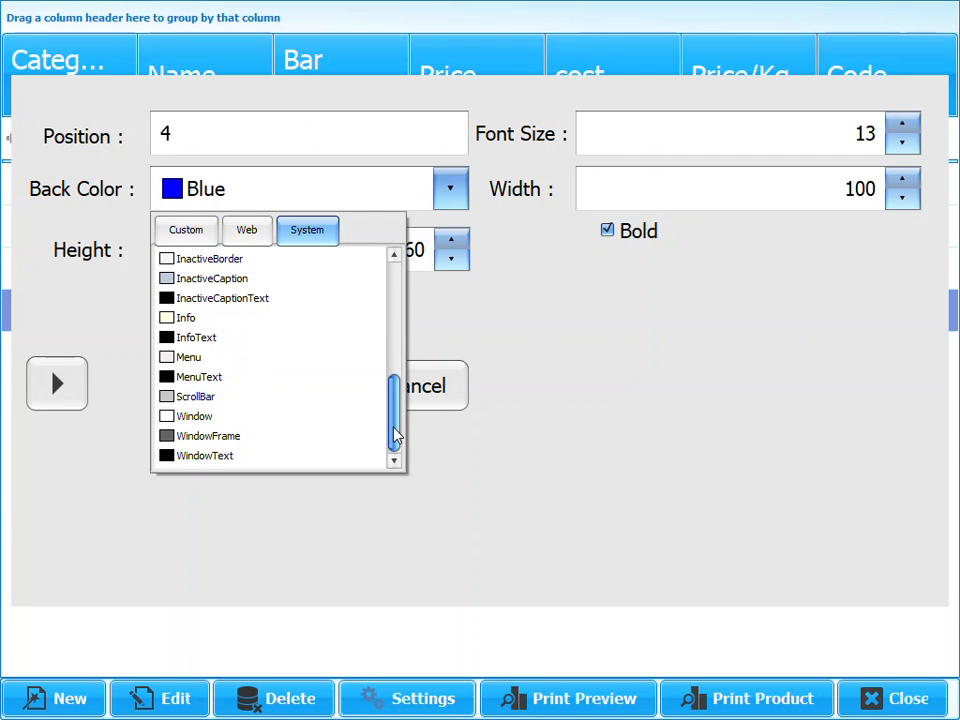
{"action": "left_click", "coordinate": [185, 240]}
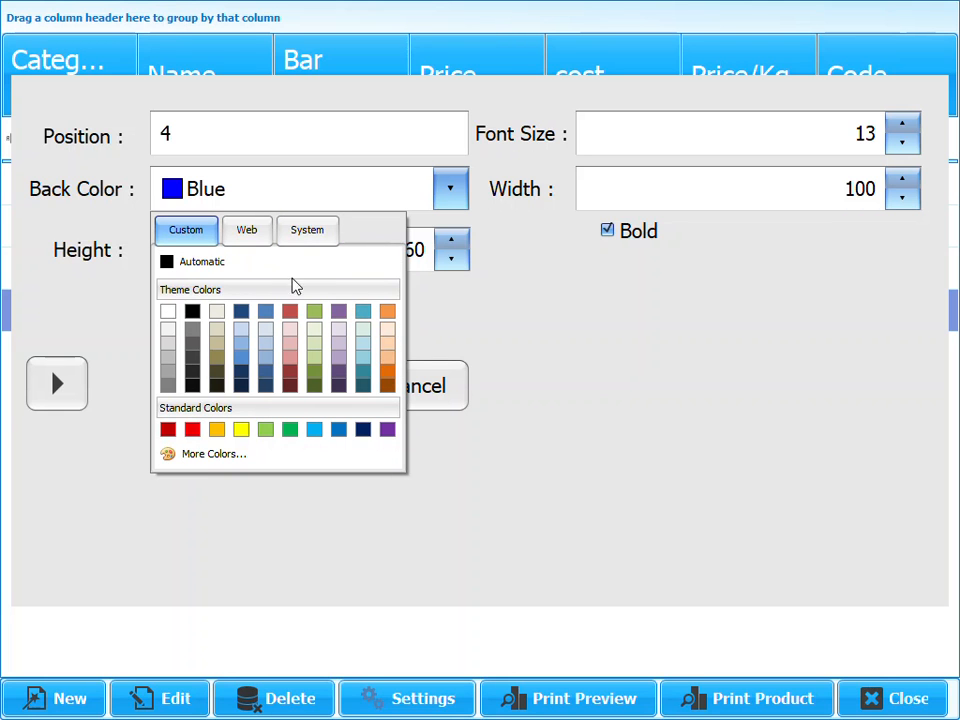
{"action": "left_click", "coordinate": [248, 234]}
{"action": "left_click_drag", "start_coordinate": [392, 424], "coordinate": [394, 316]}
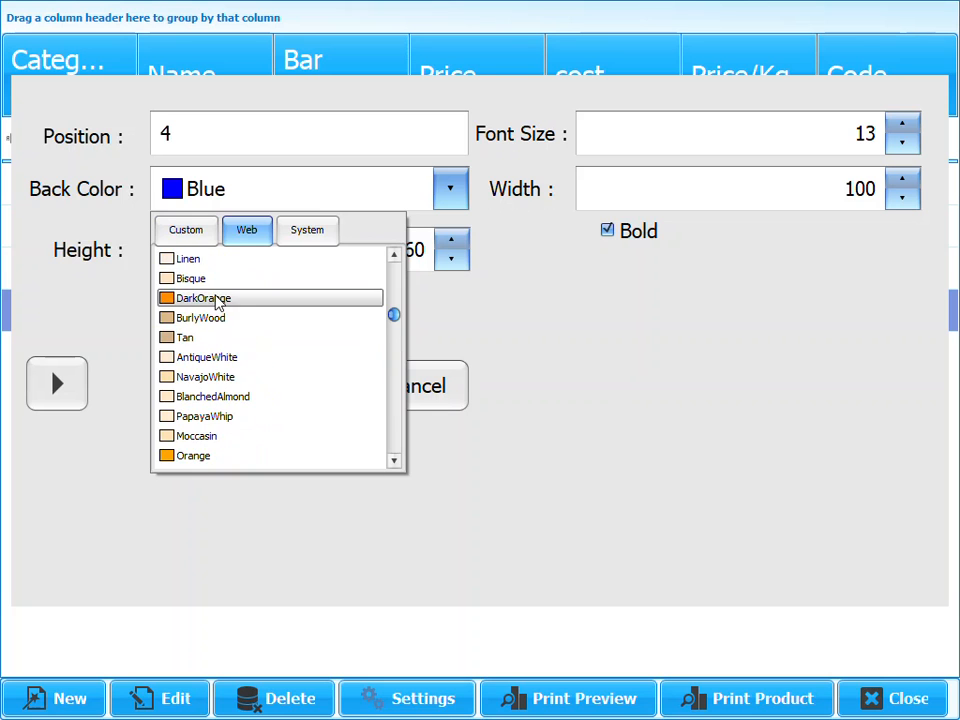
{"action": "left_click", "coordinate": [217, 300]}
- Set width 180, height 70 and font size 14, then save the button settings
{"action": "left_click_drag", "start_coordinate": [848, 188], "coordinate": [926, 180]}
{"action": "type", "text": "80"}
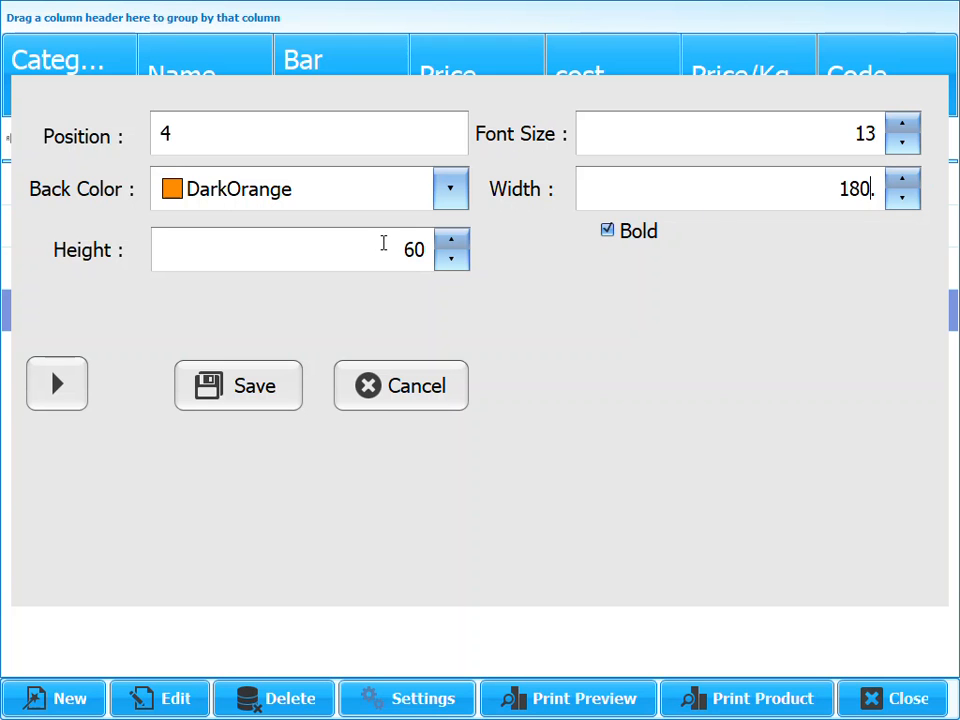
{"action": "left_click_drag", "start_coordinate": [383, 243], "coordinate": [484, 253]}
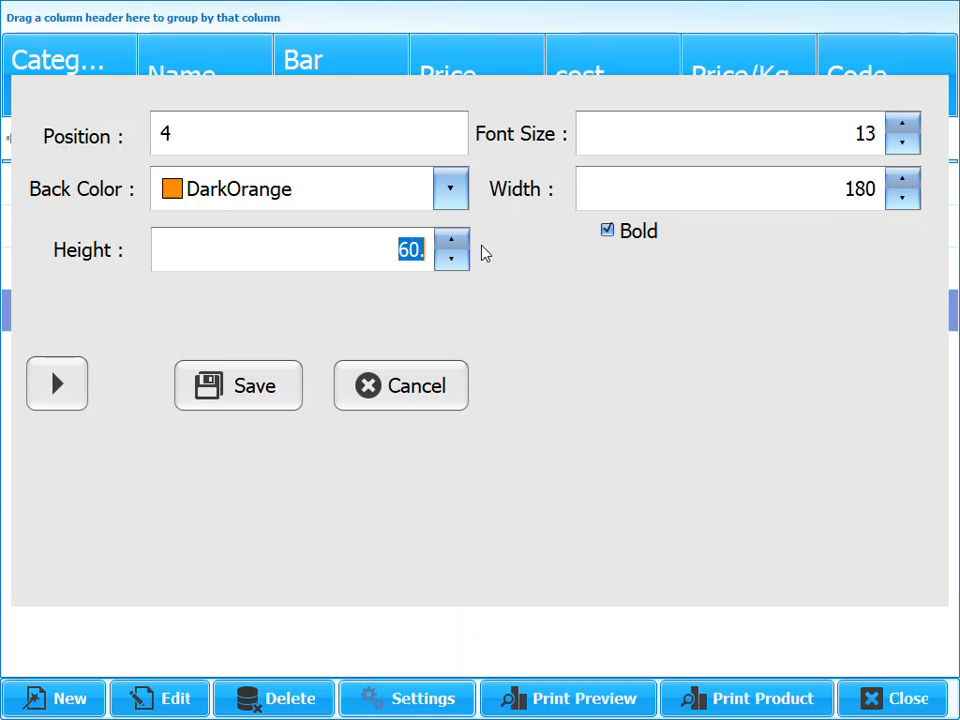
{"action": "type", "text": "70"}
{"action": "left_click", "coordinate": [901, 128]}
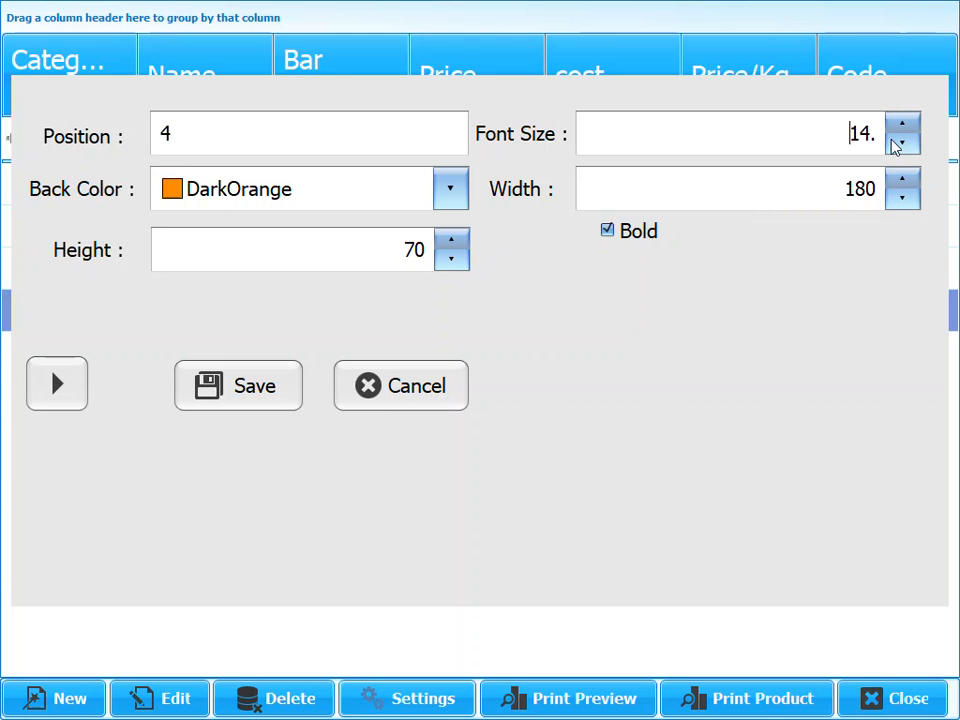
{"action": "left_click", "coordinate": [261, 405]}
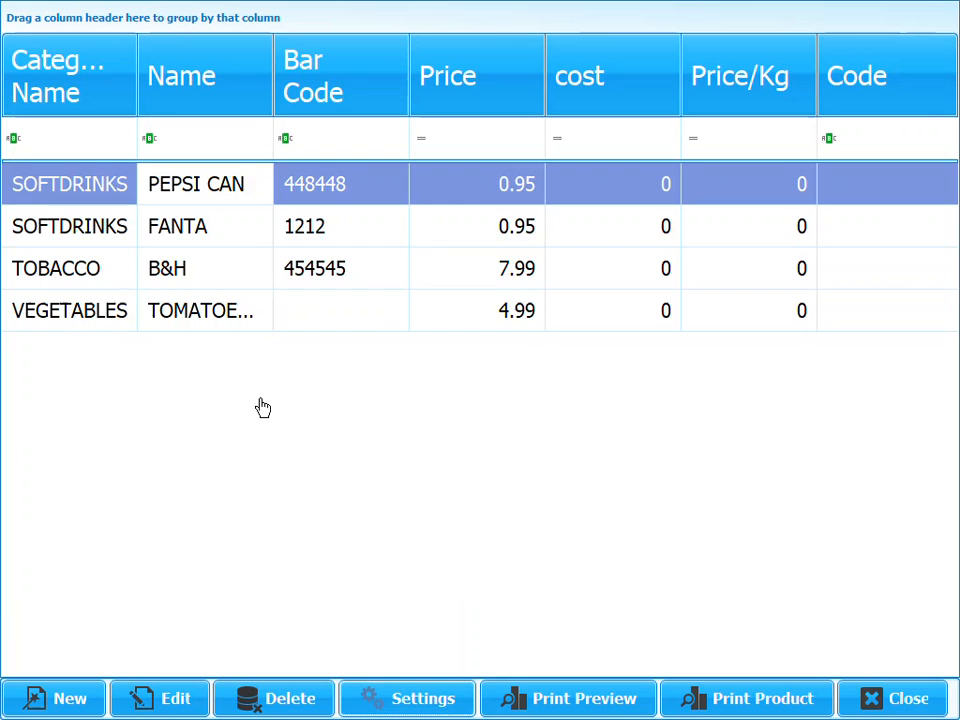
- Back at the till, add three more TOMATOES BOX items from the enlarged orange button, reaching 29.94
{"action": "left_click", "coordinate": [918, 698]}
{"action": "left_click", "coordinate": [470, 615]}
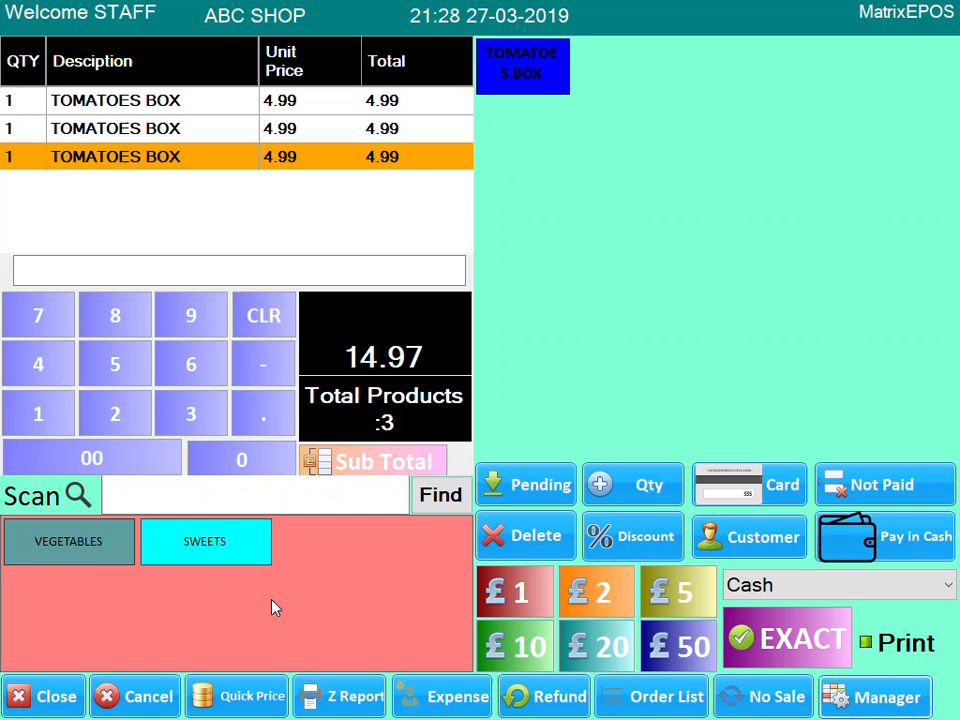
{"action": "left_click", "coordinate": [86, 559]}
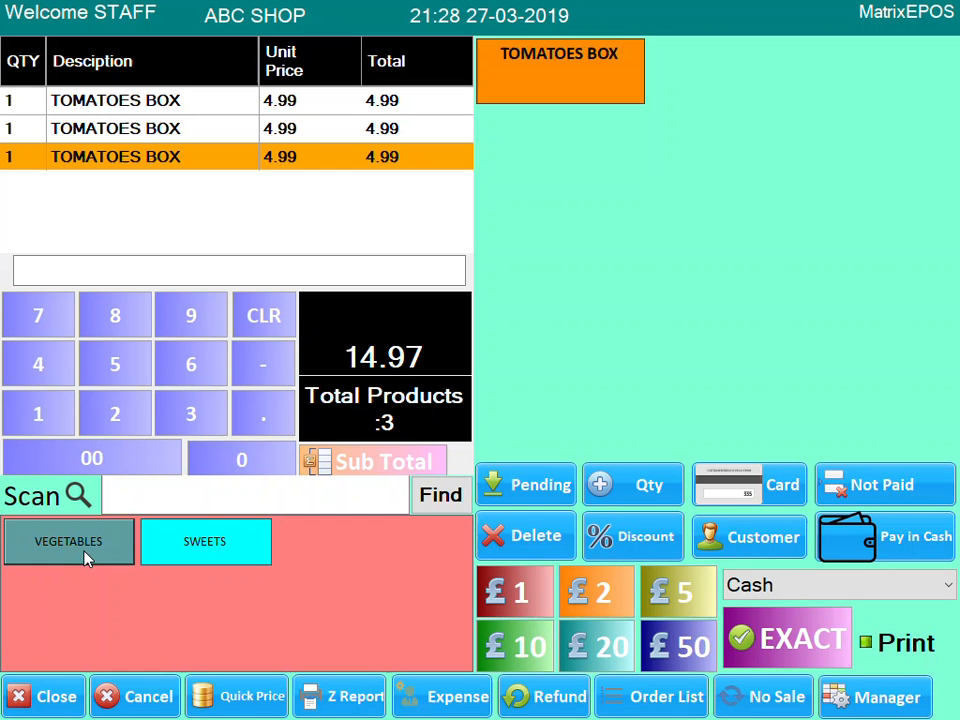
{"action": "left_click", "coordinate": [578, 106]}
{"action": "left_click", "coordinate": [591, 104]}
{"action": "left_click", "coordinate": [591, 107]}
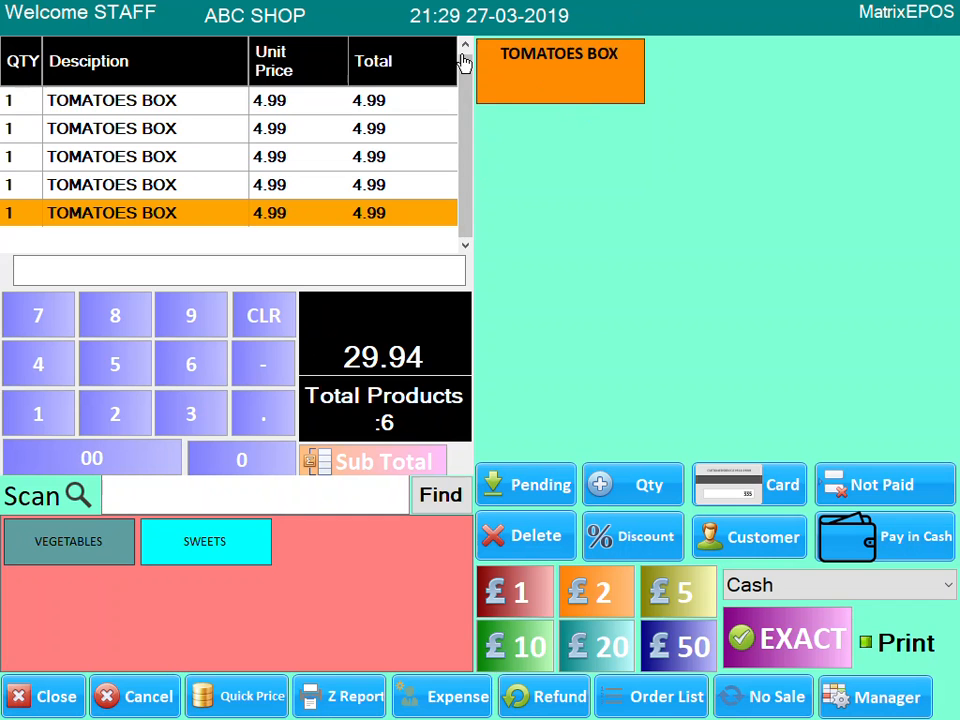
- Log in as manager with the password and open the product list
{"action": "left_click", "coordinate": [870, 697]}
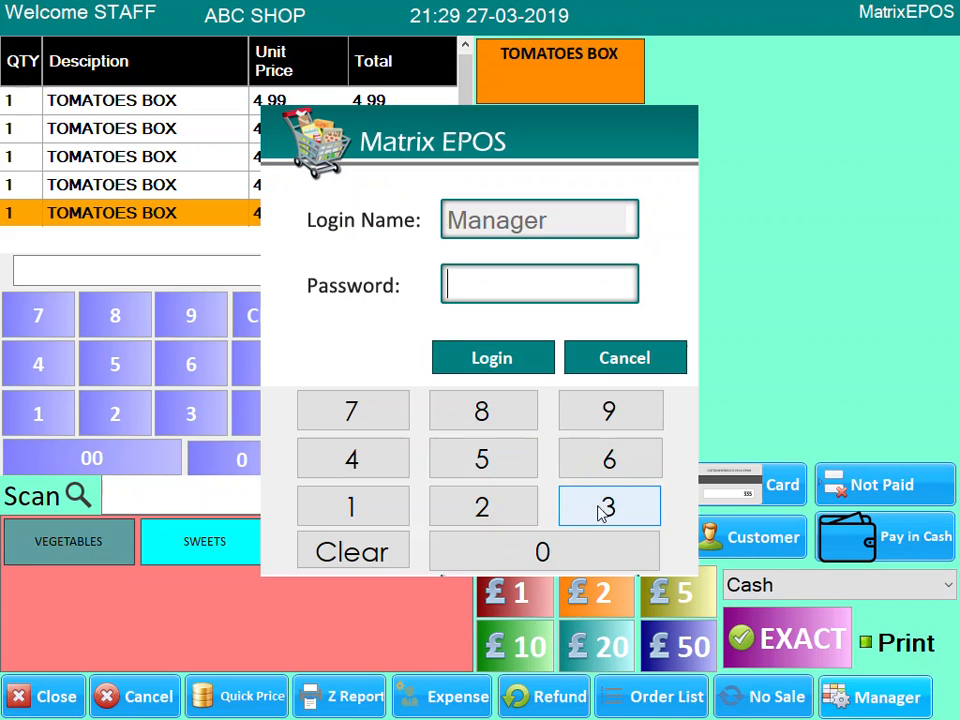
{"action": "left_click", "coordinate": [401, 508]}
{"action": "left_click", "coordinate": [401, 508]}
{"action": "left_click", "coordinate": [401, 508]}
{"action": "left_click", "coordinate": [495, 360]}
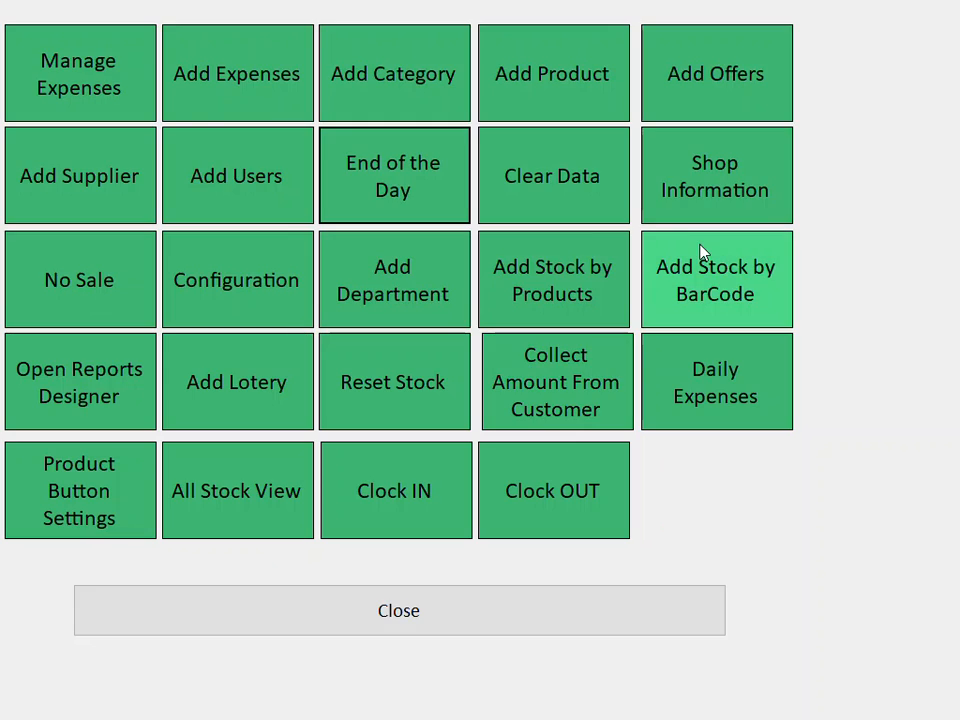
{"action": "left_click", "coordinate": [594, 90]}
- Create product APPLE with no selling price, 5 per kg, type VEGETABLES, and save it
{"action": "left_click", "coordinate": [35, 697]}
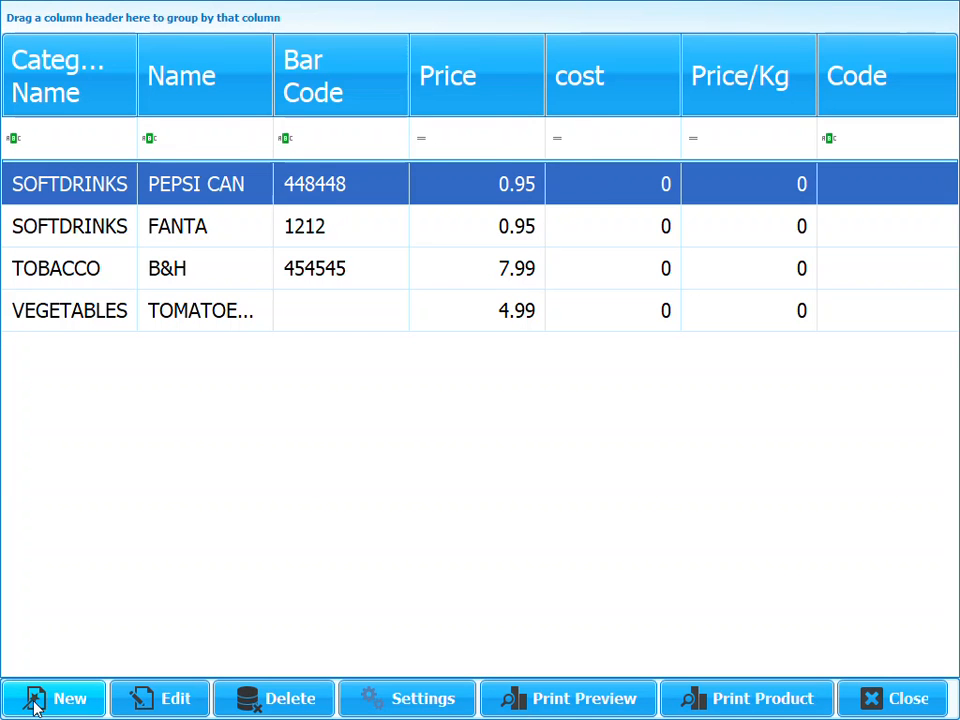
{"action": "type", "text": "APPLE"}
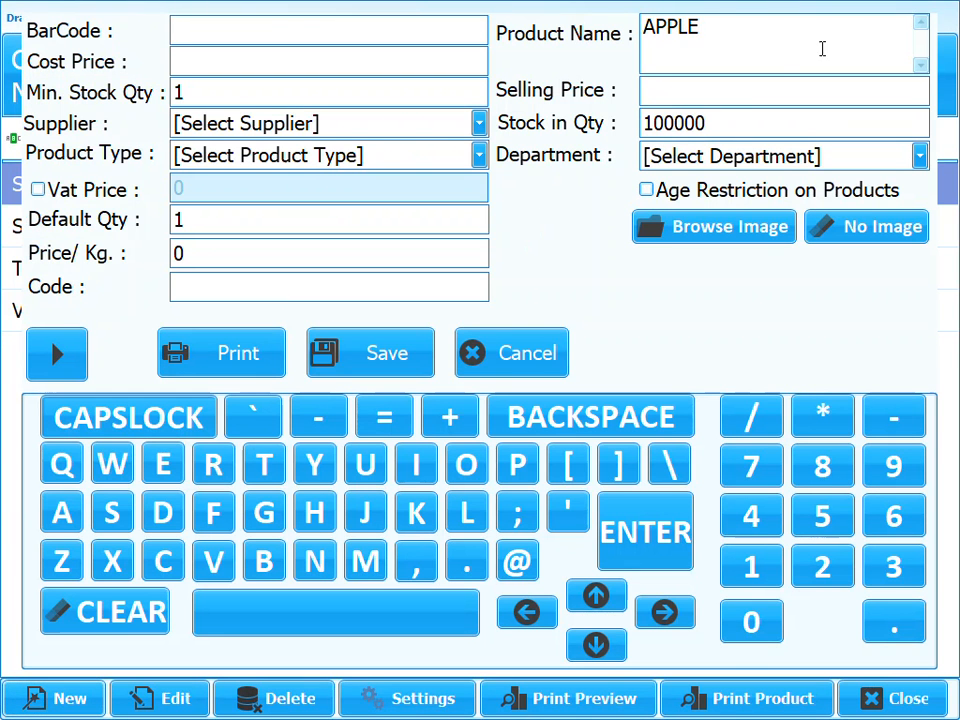
{"action": "left_click", "coordinate": [709, 90]}
{"action": "type", "text": "0"}
{"action": "left_click_drag", "start_coordinate": [665, 95], "coordinate": [591, 101]}
{"action": "key", "text": "BackSpace"}
{"action": "left_click_drag", "start_coordinate": [178, 256], "coordinate": [107, 266]}
{"action": "type", "text": "5"}
{"action": "left_click", "coordinate": [480, 157]}
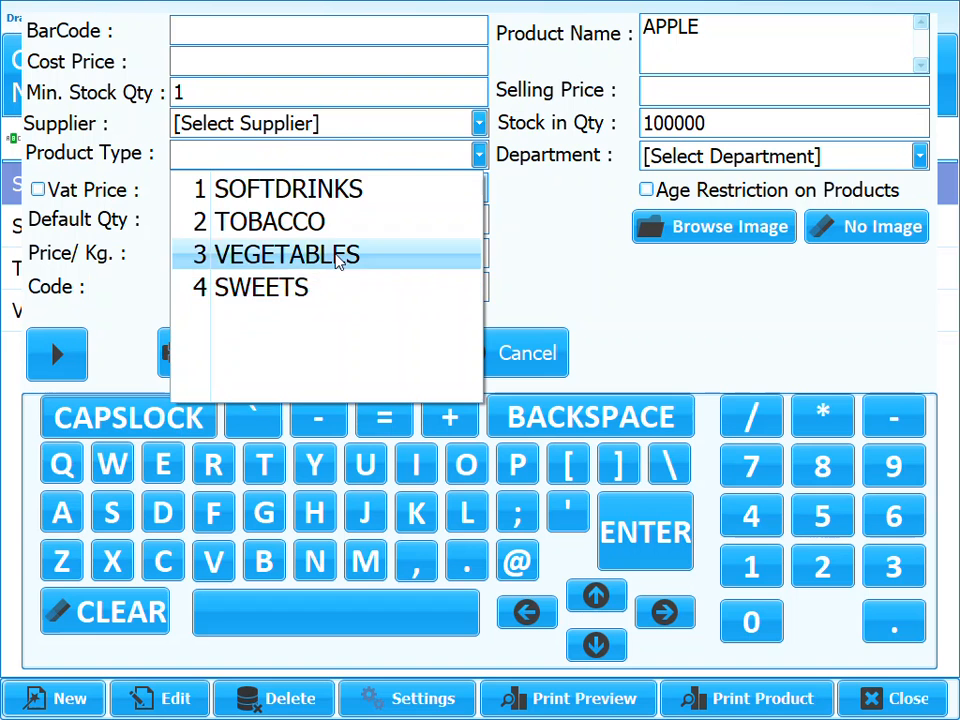
{"action": "left_click", "coordinate": [338, 255]}
{"action": "left_click", "coordinate": [367, 352]}
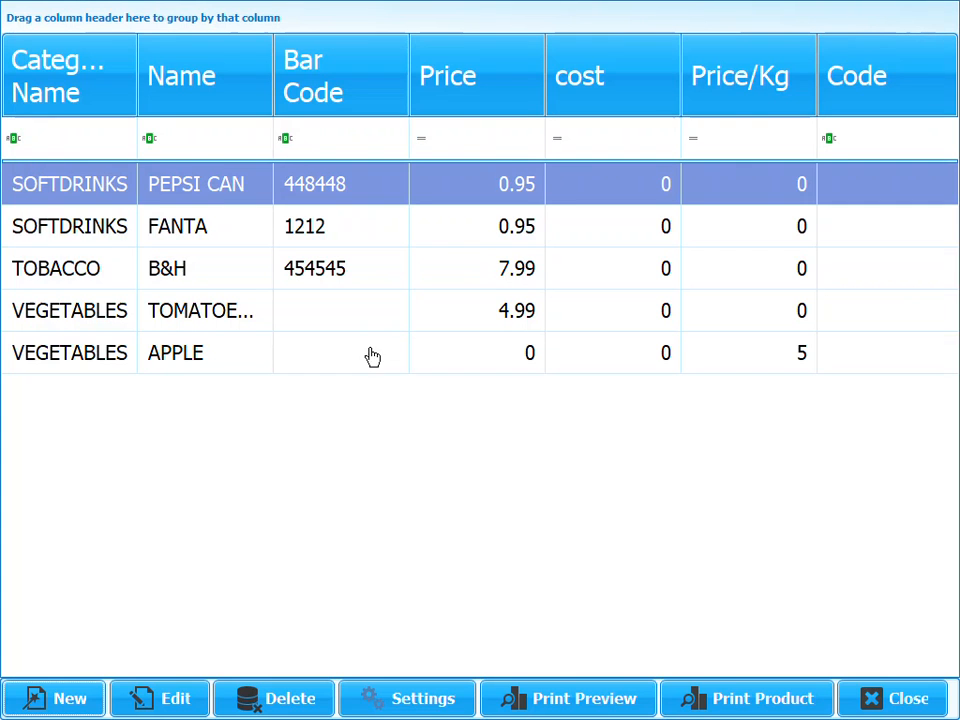
{"action": "left_click", "coordinate": [879, 698]}
- Ring up APPLE from VEGETABLES at a weight of 2.5 kg
{"action": "left_click", "coordinate": [476, 613]}
{"action": "left_click", "coordinate": [82, 563]}
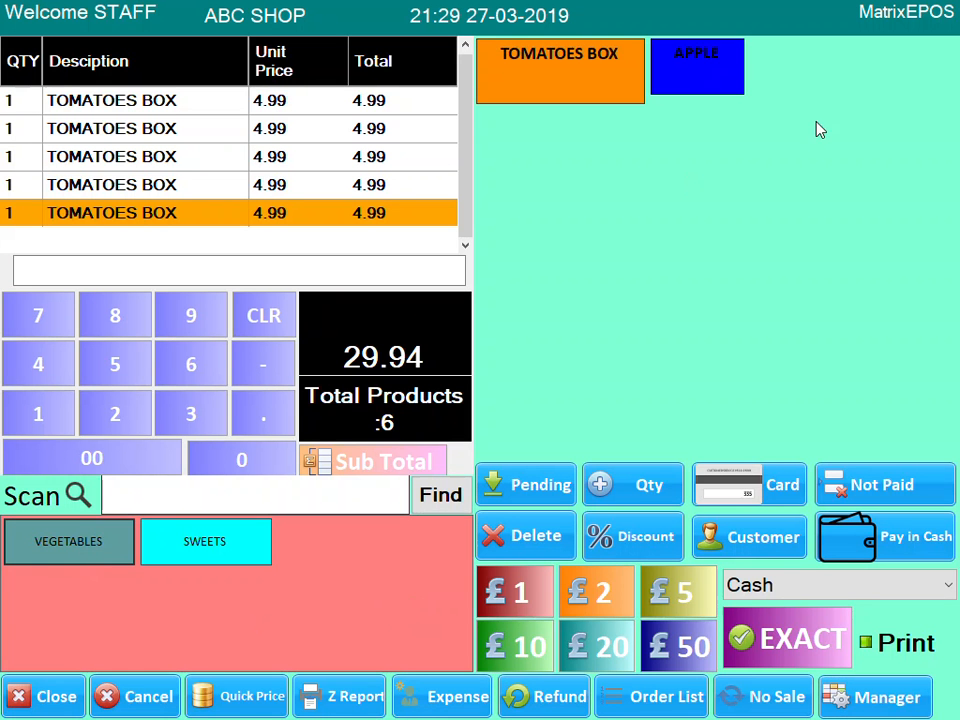
{"action": "left_click", "coordinate": [712, 87]}
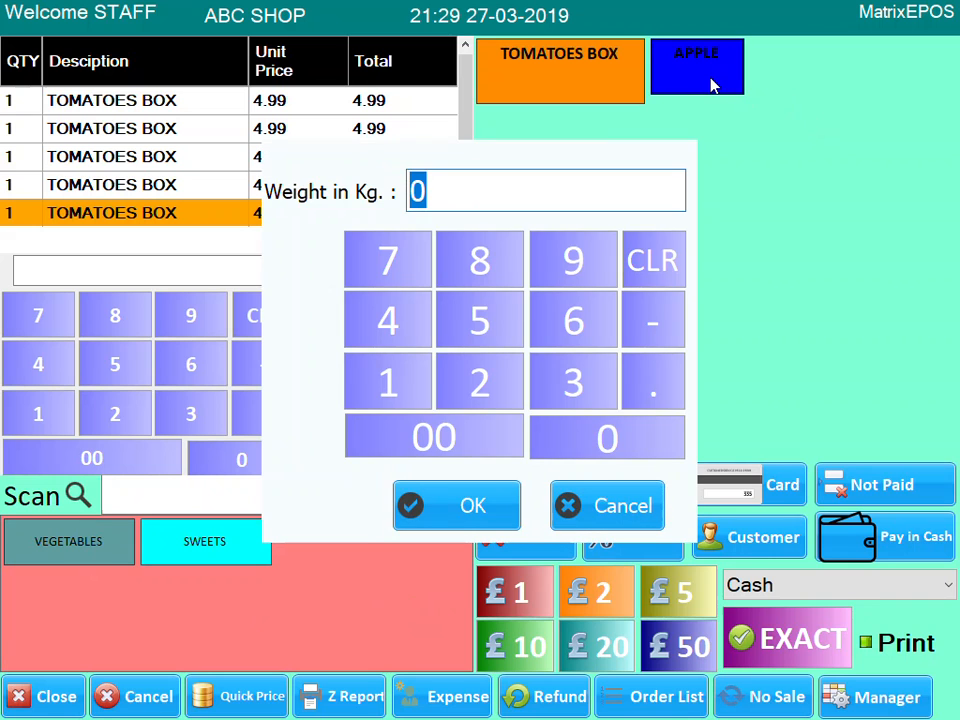
{"action": "left_click", "coordinate": [494, 377]}
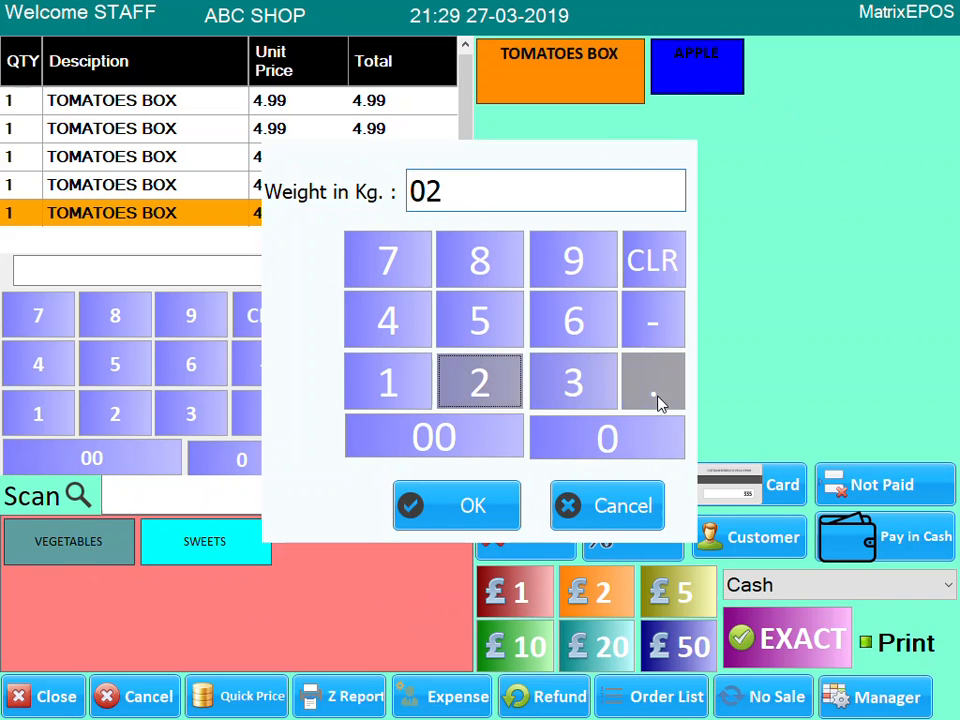
{"action": "left_click", "coordinate": [656, 398]}
{"action": "left_click", "coordinate": [485, 320]}
{"action": "left_click", "coordinate": [468, 505]}
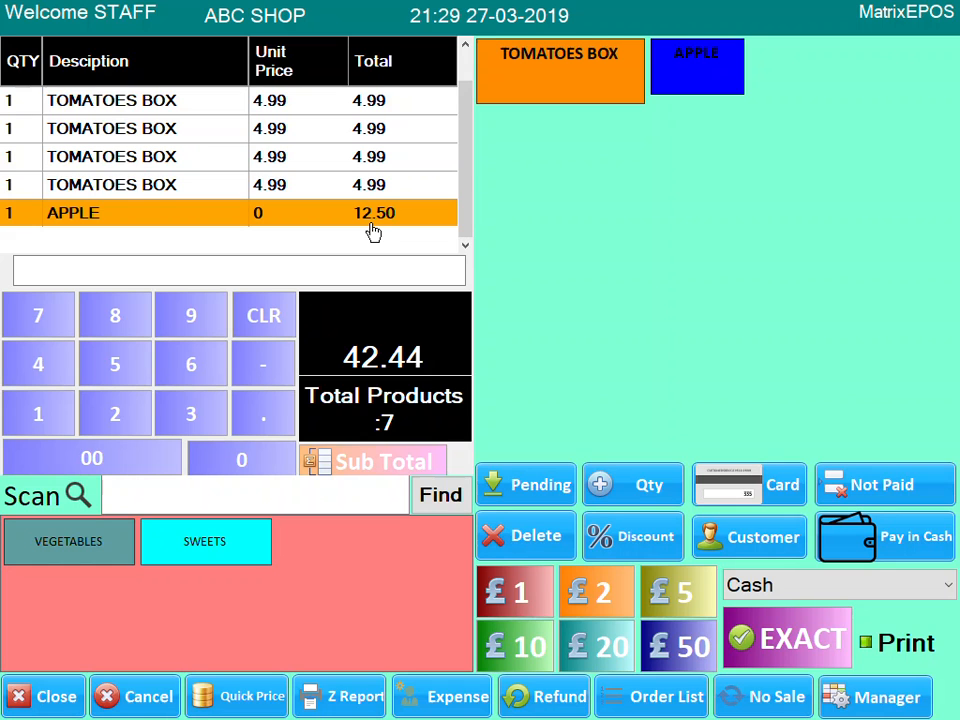
- Add two more APPLE lines at 5 kg each, then begin the manager login
{"action": "left_click", "coordinate": [703, 55]}
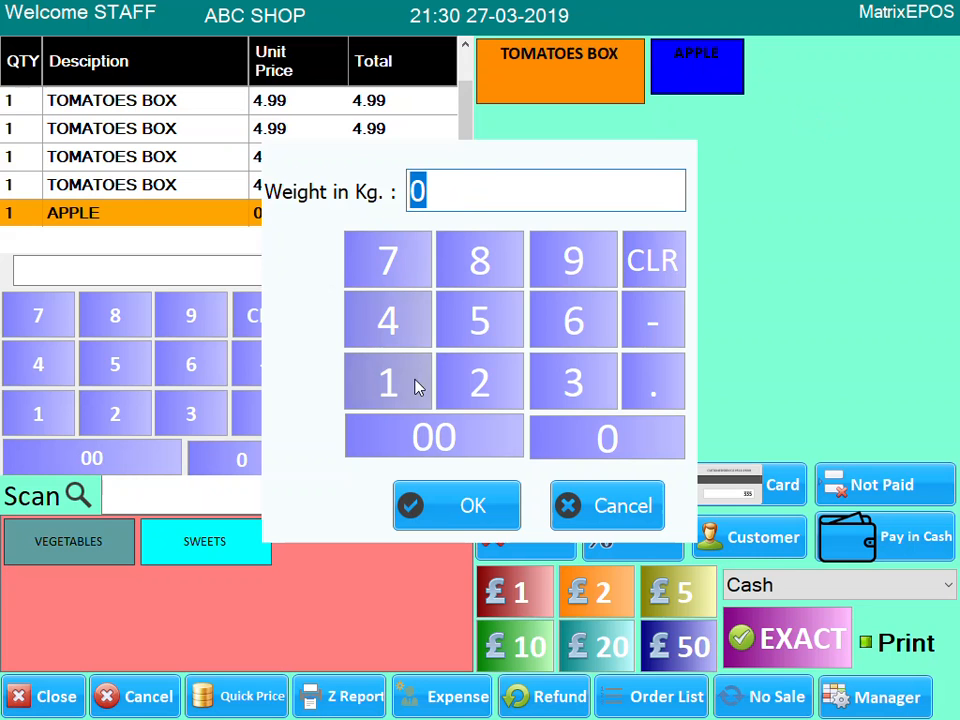
{"action": "left_click", "coordinate": [504, 336]}
{"action": "left_click", "coordinate": [467, 499]}
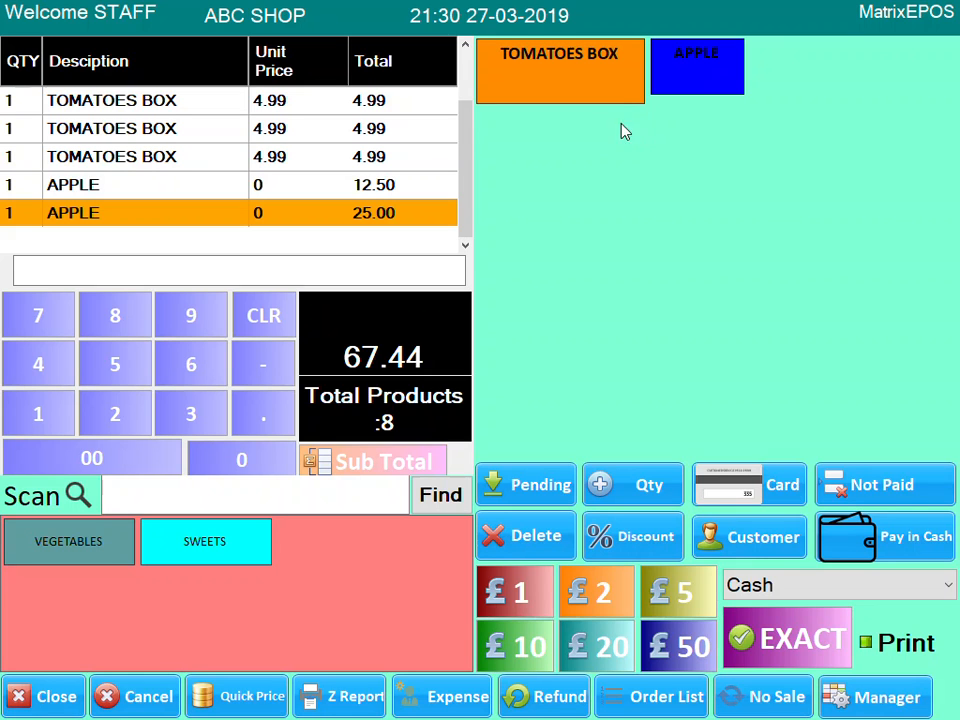
{"action": "left_click", "coordinate": [701, 92]}
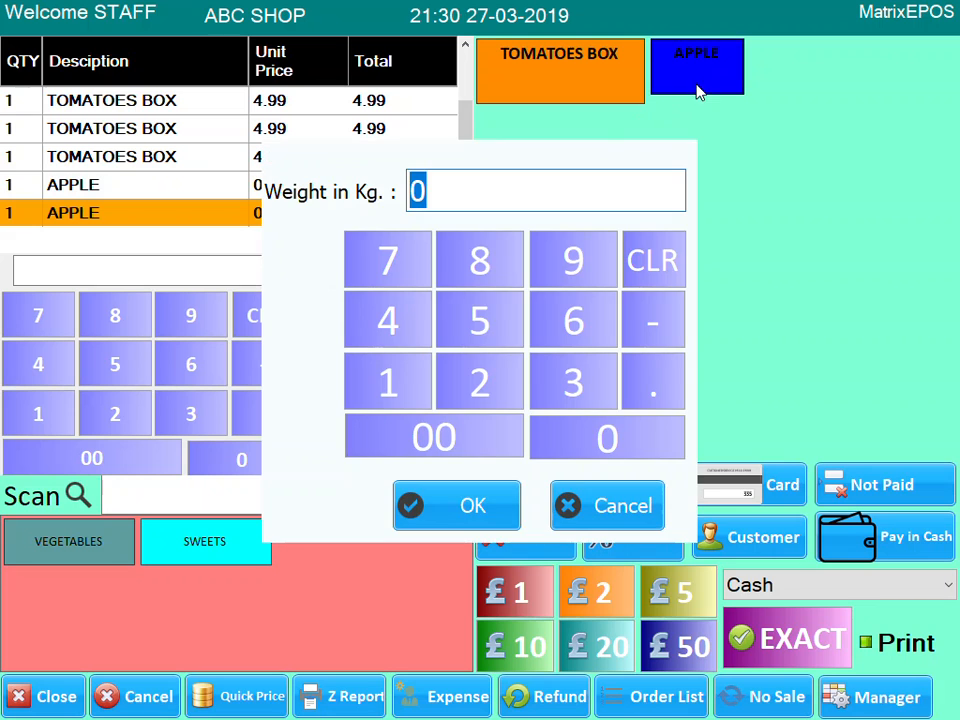
{"action": "left_click", "coordinate": [485, 330]}
{"action": "left_click", "coordinate": [429, 507]}
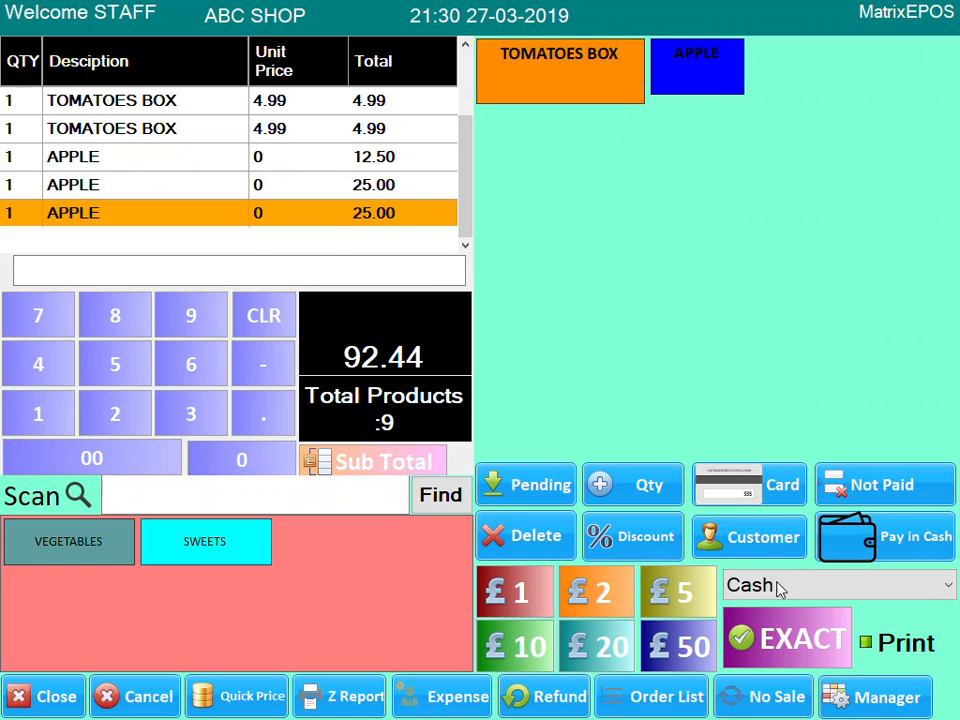
{"action": "left_click", "coordinate": [885, 696]}
{"action": "left_click", "coordinate": [341, 499]}
- Finish the manager login and open the product list
{"action": "left_click", "coordinate": [341, 499]}
{"action": "left_click", "coordinate": [341, 499]}
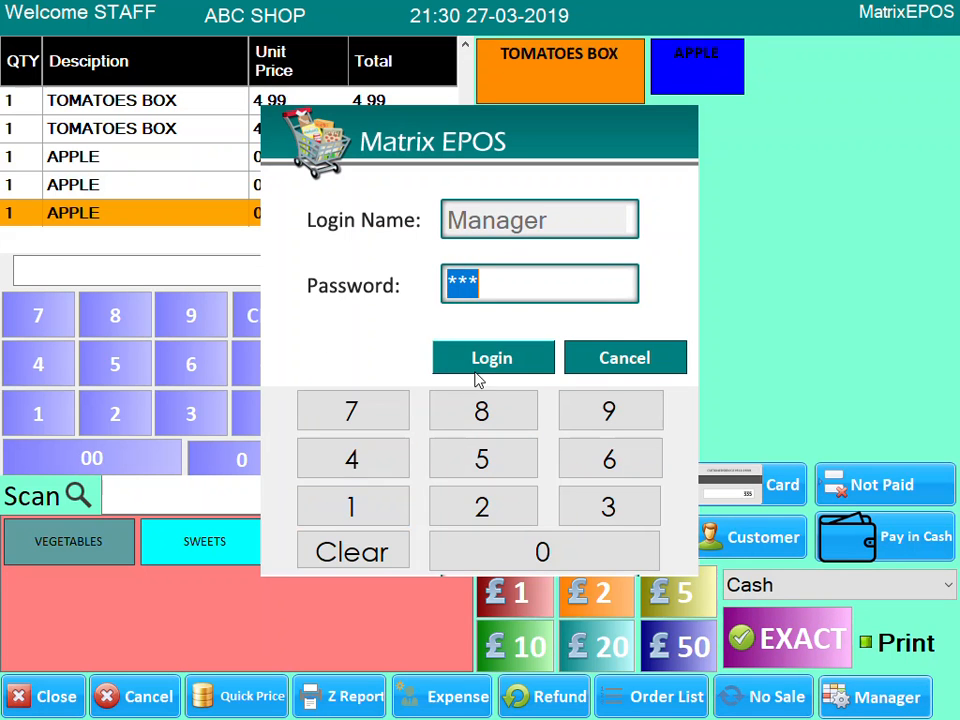
{"action": "left_click", "coordinate": [480, 368]}
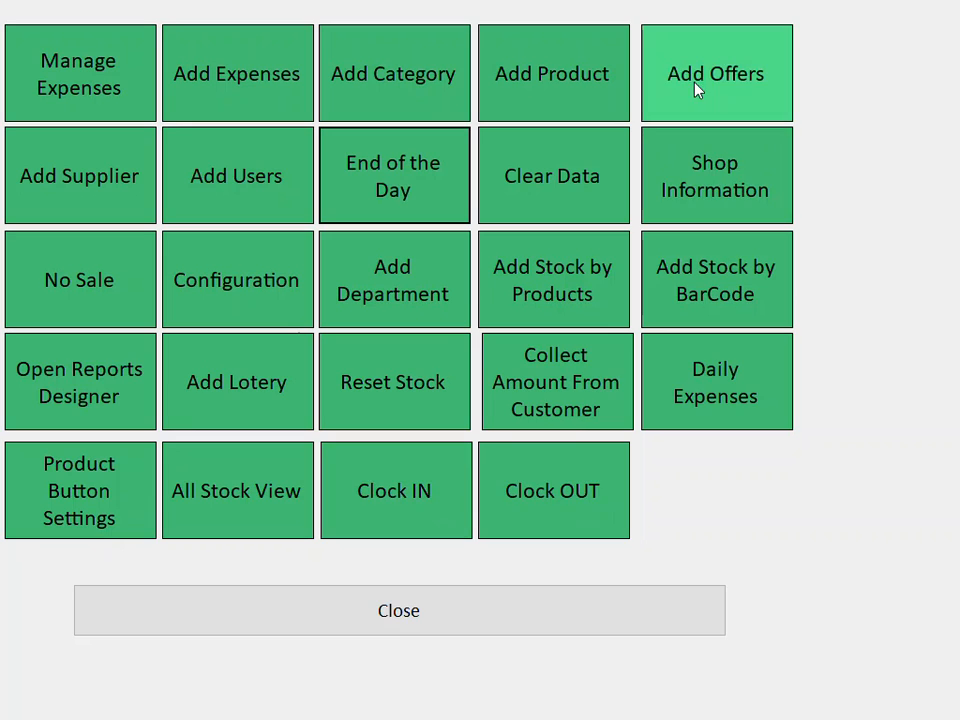
{"action": "left_click", "coordinate": [585, 92]}
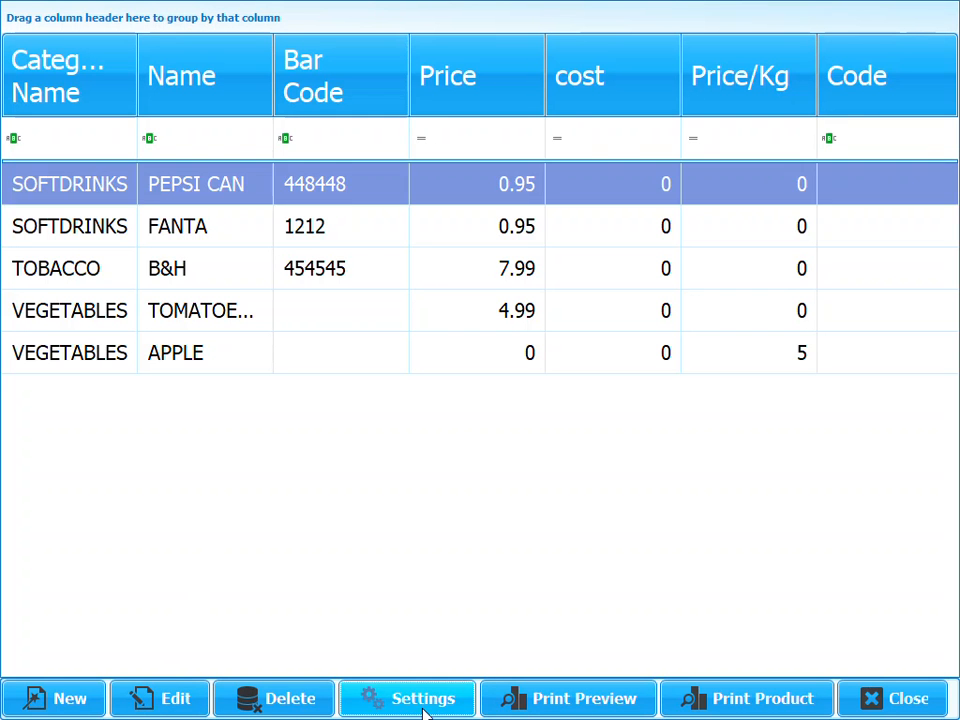
- Set the product button back colour to White and width to 150, and save
{"action": "left_click", "coordinate": [425, 700]}
{"action": "left_click", "coordinate": [448, 192]}
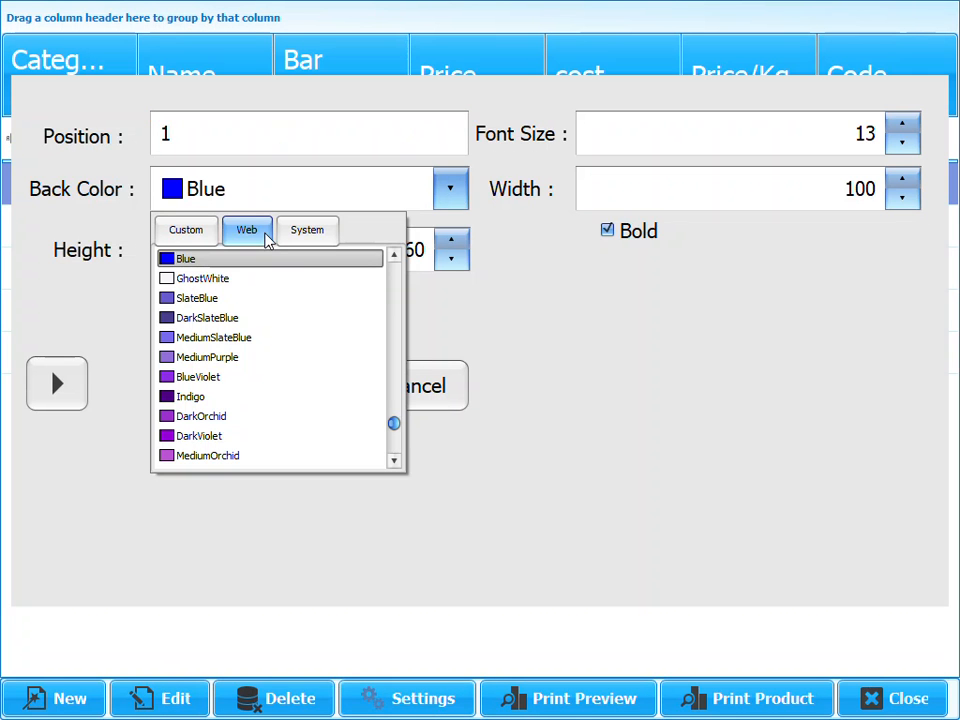
{"action": "left_click_drag", "start_coordinate": [393, 424], "coordinate": [380, 262]}
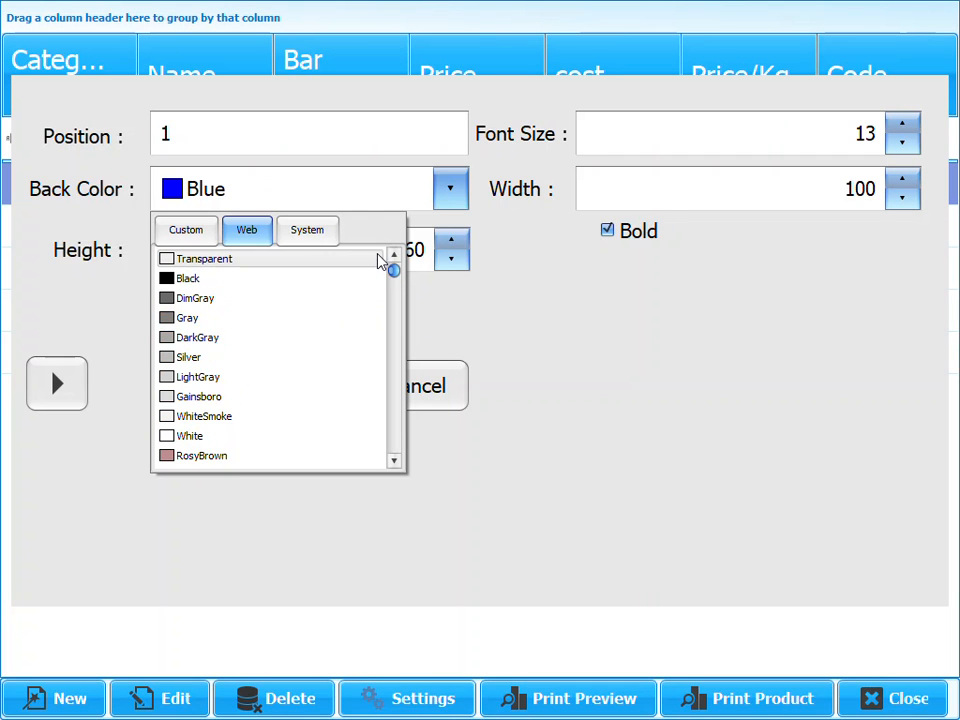
{"action": "left_click", "coordinate": [213, 437]}
{"action": "left_click", "coordinate": [880, 188]}
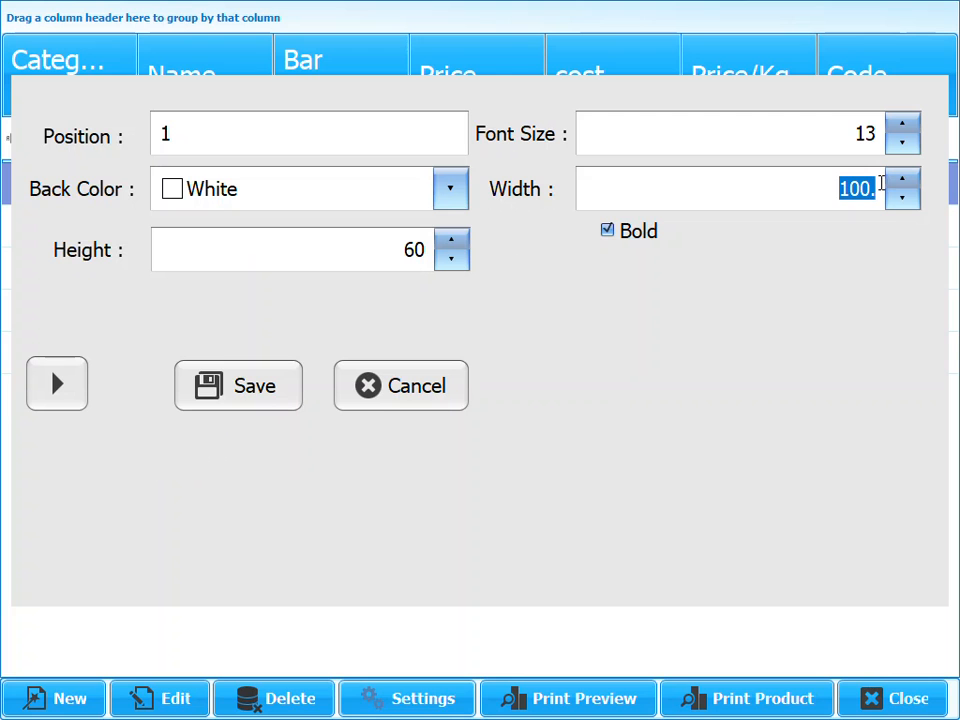
{"action": "type", "text": "150"}
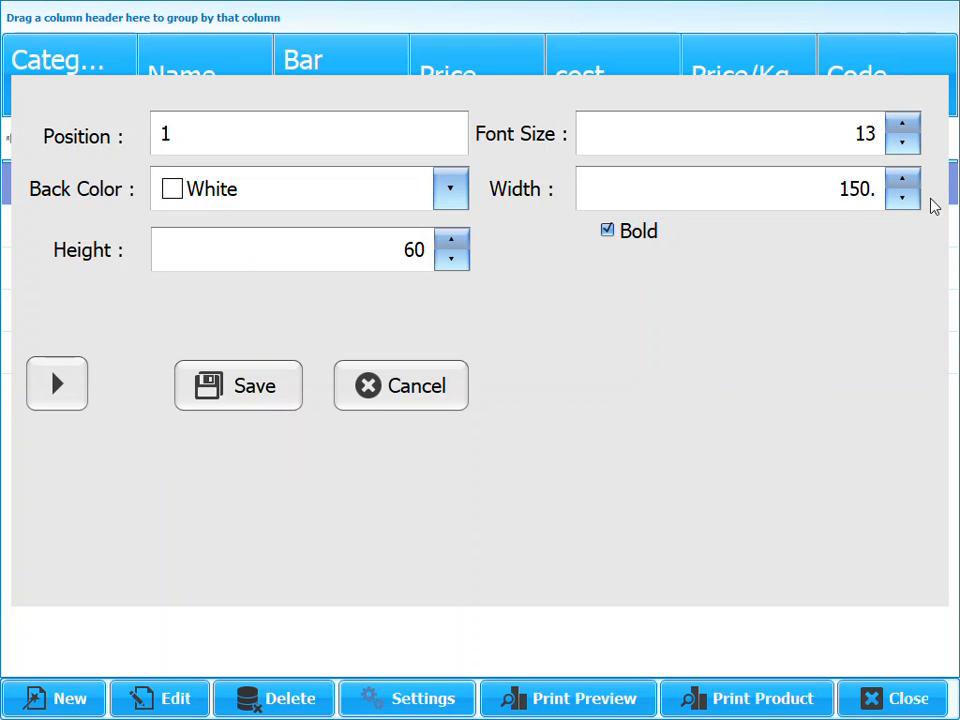
{"action": "left_click", "coordinate": [274, 399]}
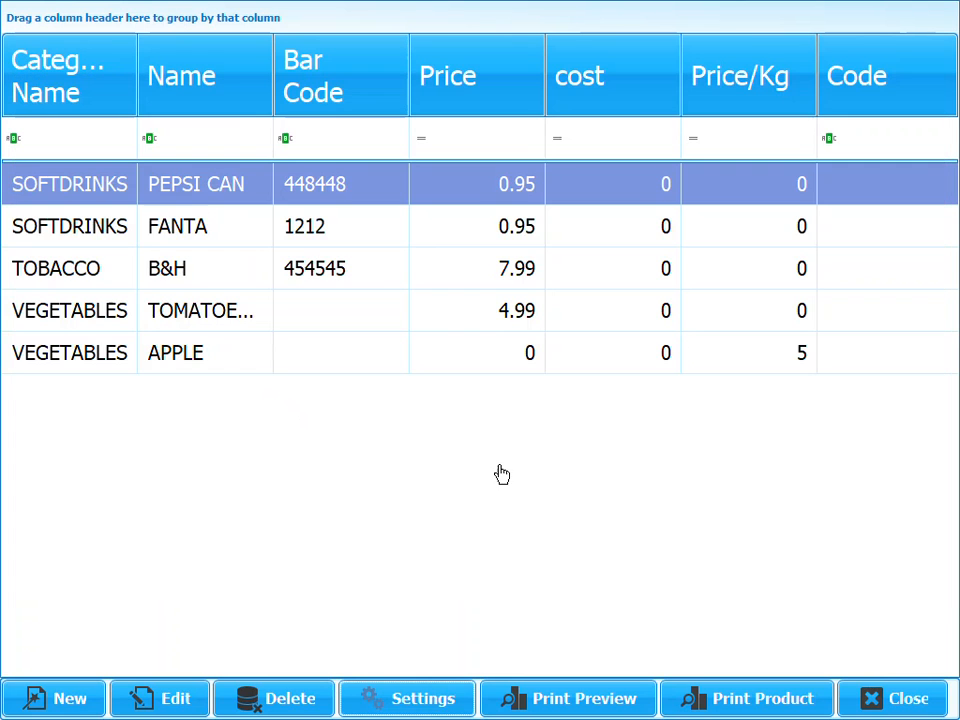
- Return to the till and delete all the APPLE and tomato sale lines
{"action": "left_click", "coordinate": [896, 699]}
{"action": "left_click", "coordinate": [521, 611]}
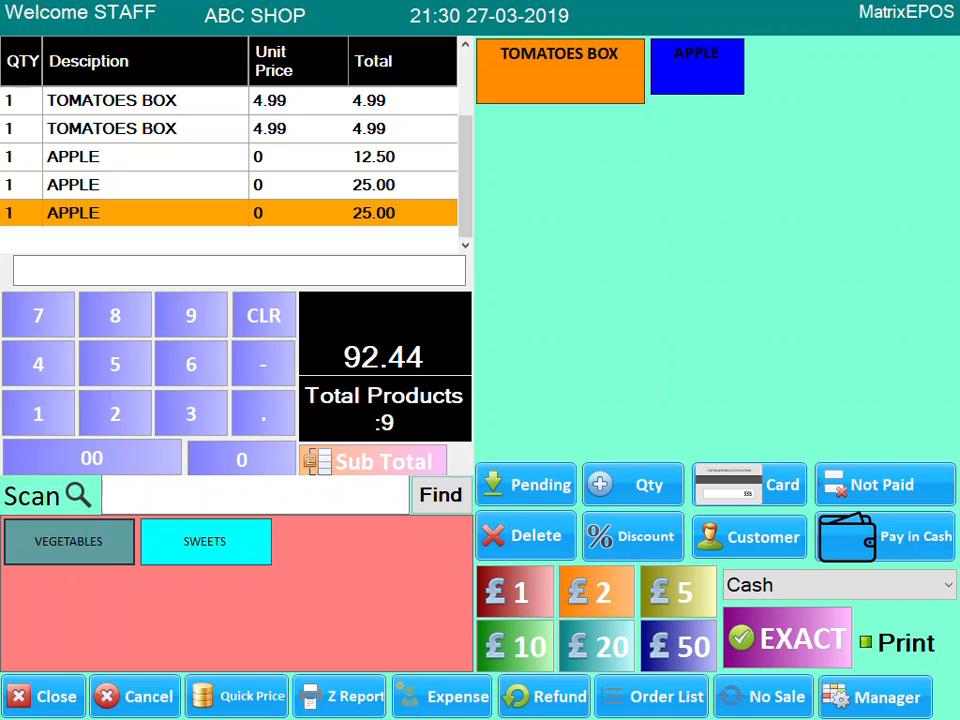
{"action": "left_click", "coordinate": [546, 543]}
{"action": "left_click", "coordinate": [546, 543]}
{"action": "left_click", "coordinate": [546, 543]}
{"action": "left_click", "coordinate": [546, 543]}
{"action": "left_click", "coordinate": [546, 543]}
{"action": "left_click", "coordinate": [546, 543]}
{"action": "left_click", "coordinate": [546, 543]}
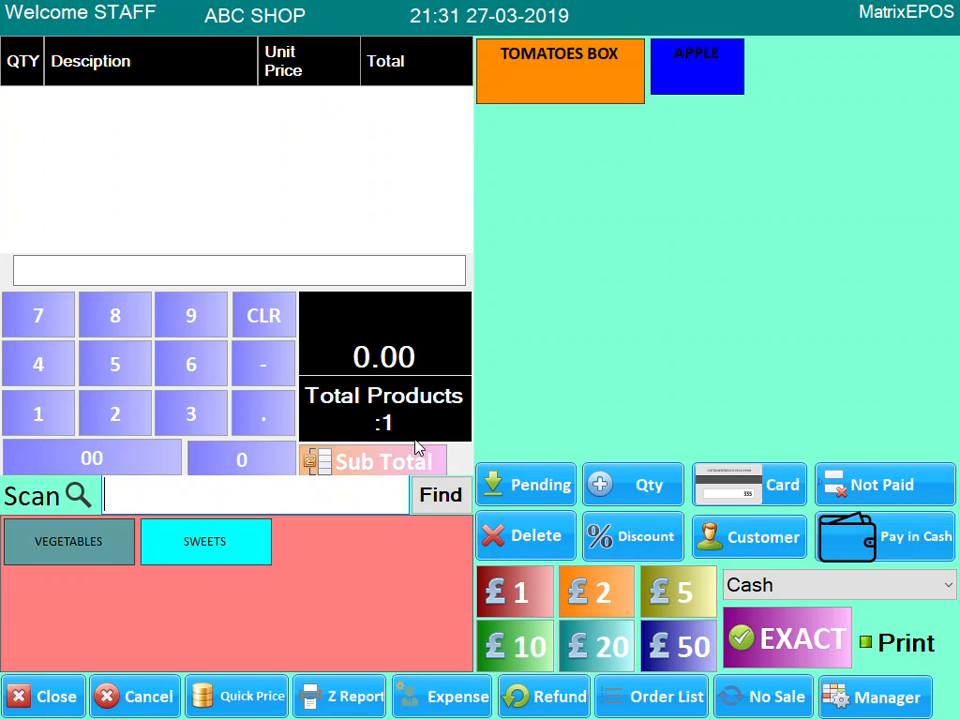
- Scan barcode 448448 twice to add two PEPSI CAN lines at 0.95 each
{"action": "type", "text": "448448"}
{"action": "key", "text": "Return"}
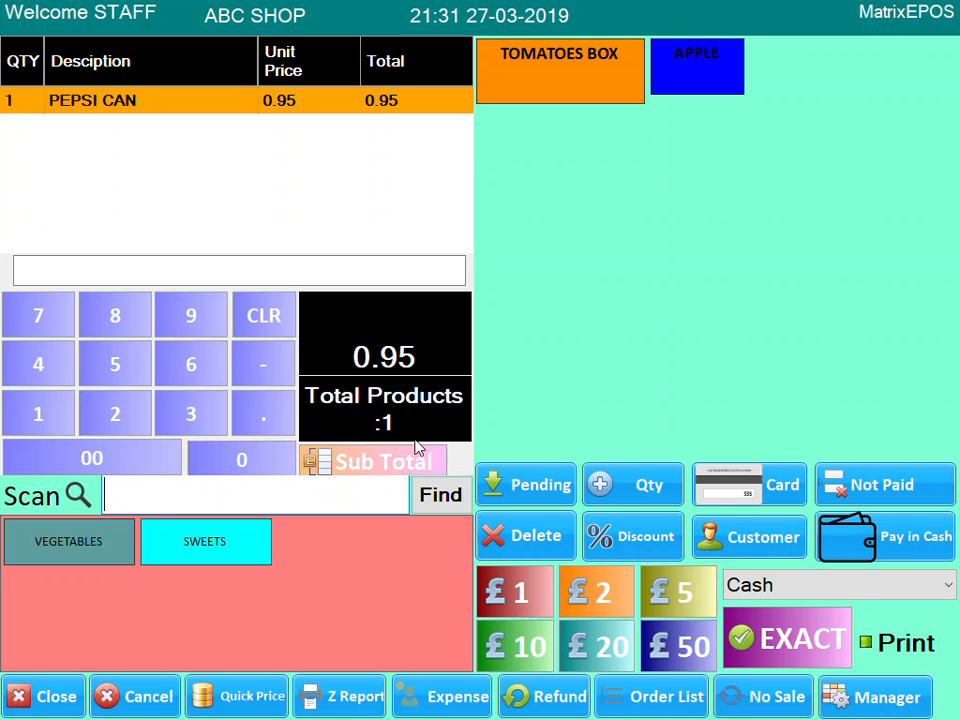
{"action": "type", "text": "448448"}
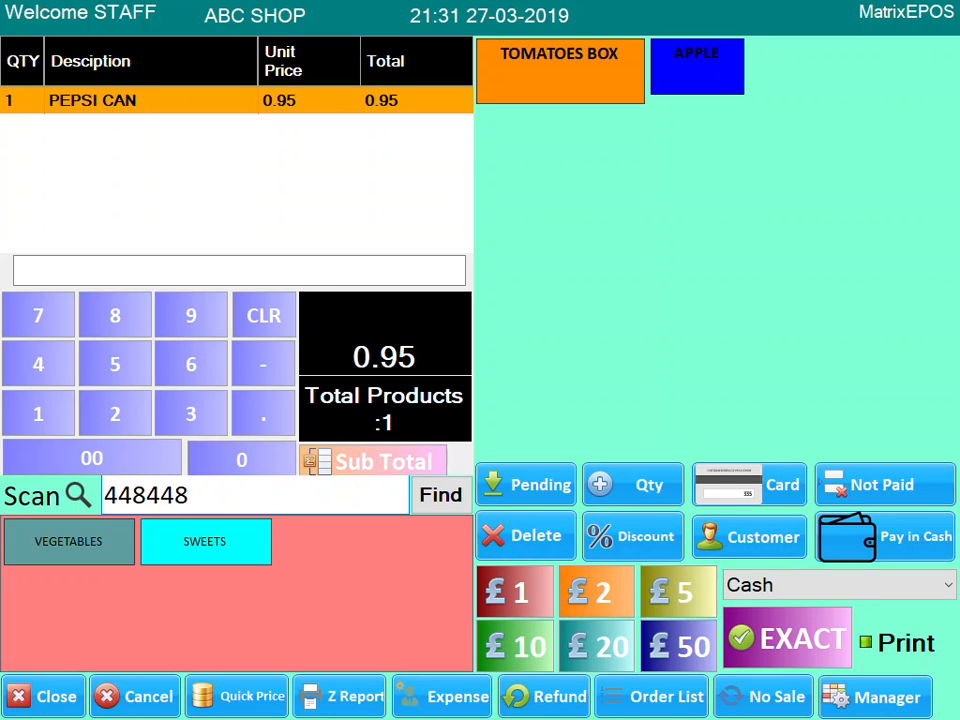
{"action": "key", "text": "Return"}
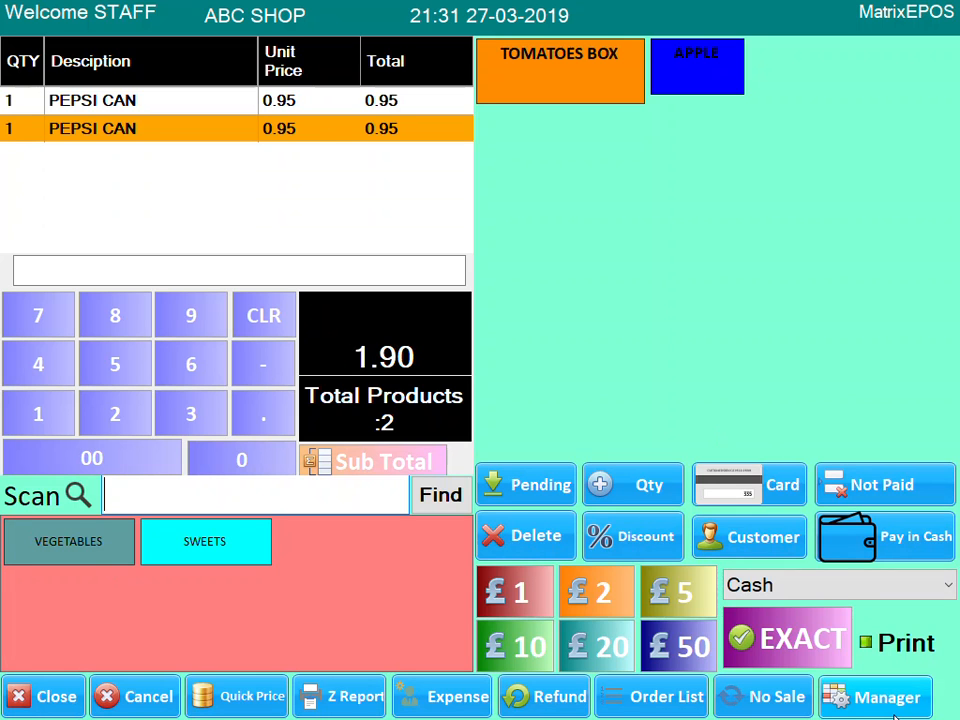
{"action": "left_click", "coordinate": [863, 697]}
- Log in as manager with the password and open the Offers setup
{"action": "left_click", "coordinate": [350, 505]}
{"action": "left_click", "coordinate": [350, 505]}
{"action": "left_click", "coordinate": [350, 505]}
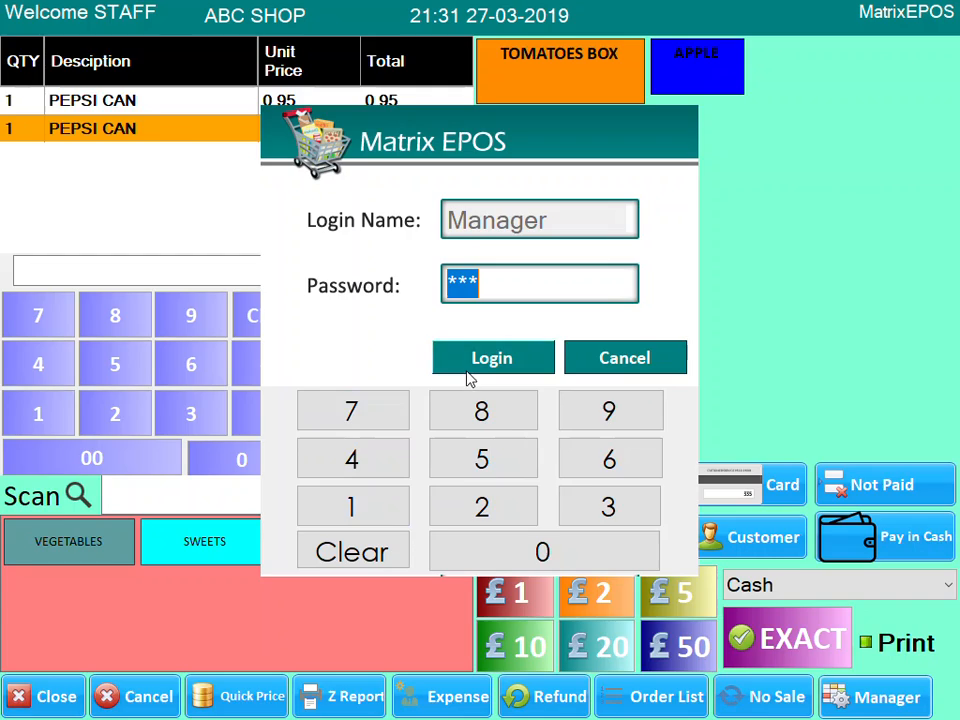
{"action": "left_click", "coordinate": [467, 372]}
{"action": "left_click", "coordinate": [716, 88]}
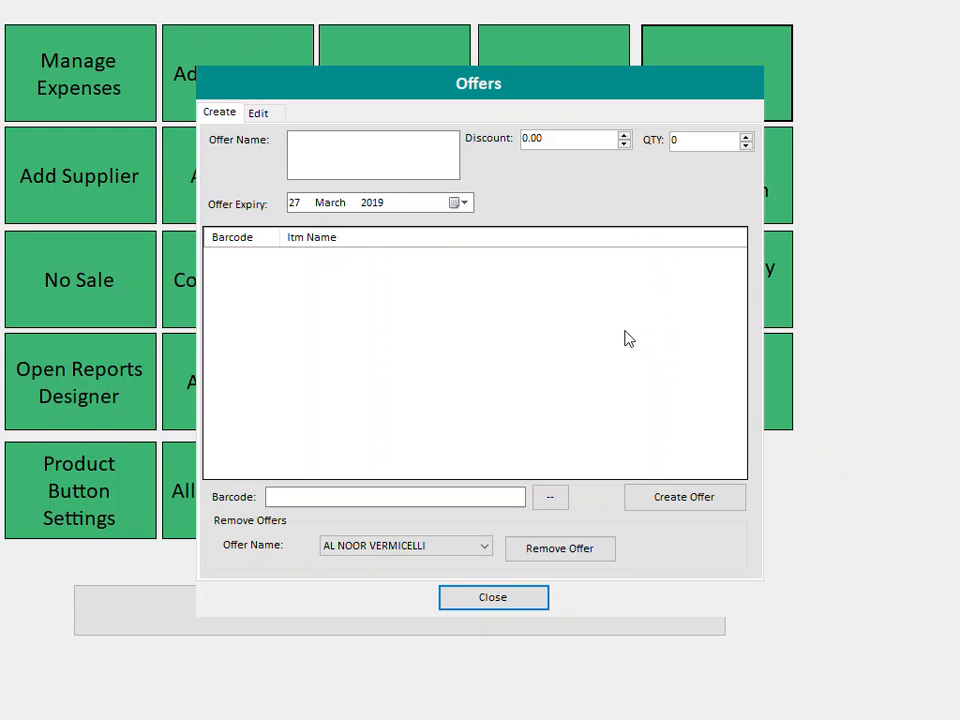
- Name the offer '3 pepsi for £2.40' with a 0.45 discount
{"action": "left_click", "coordinate": [349, 143]}
{"action": "type", "text": "3 pepsi for £2.40"}
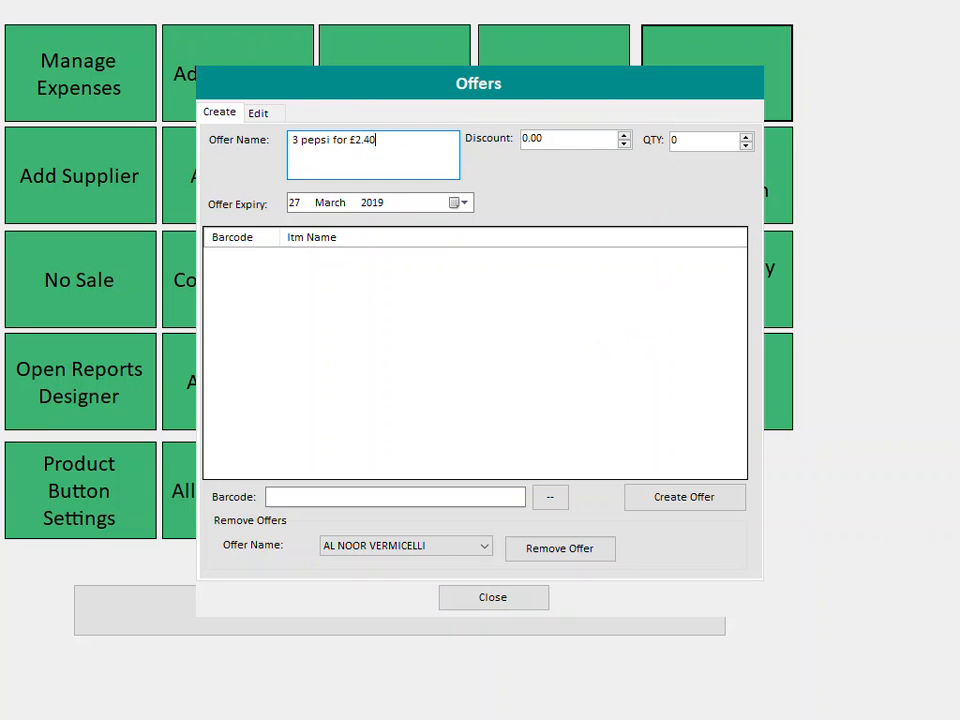
{"action": "left_click", "coordinate": [546, 138]}
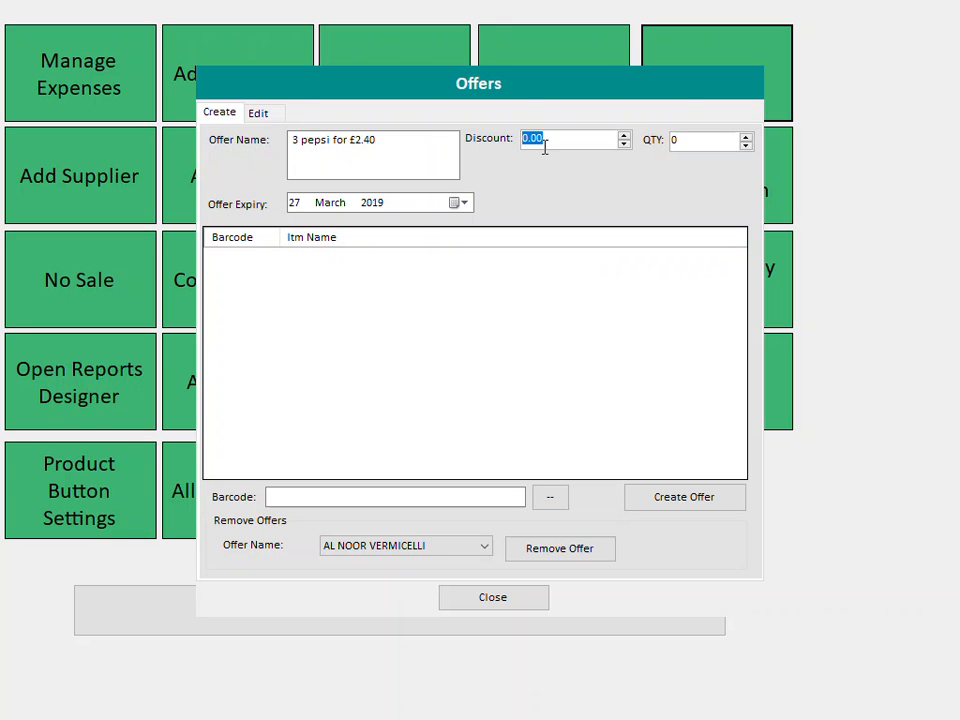
{"action": "type", "text": "0."}
- Set the offer expiry date to 28 December 2110
{"action": "left_click", "coordinate": [460, 203]}
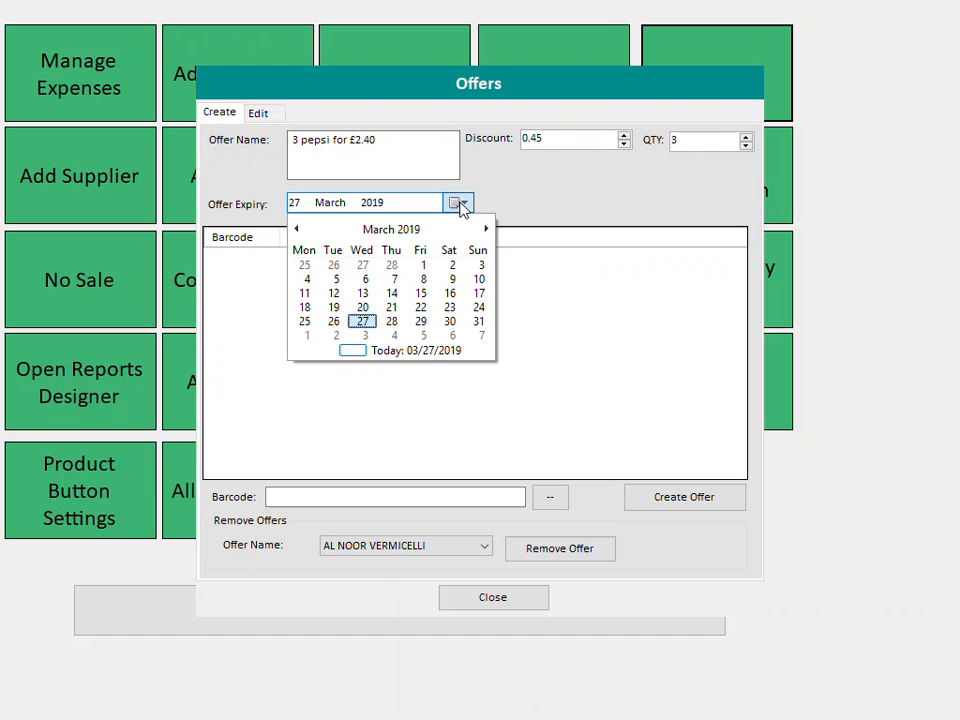
{"action": "left_click", "coordinate": [396, 234]}
{"action": "left_click", "coordinate": [391, 235]}
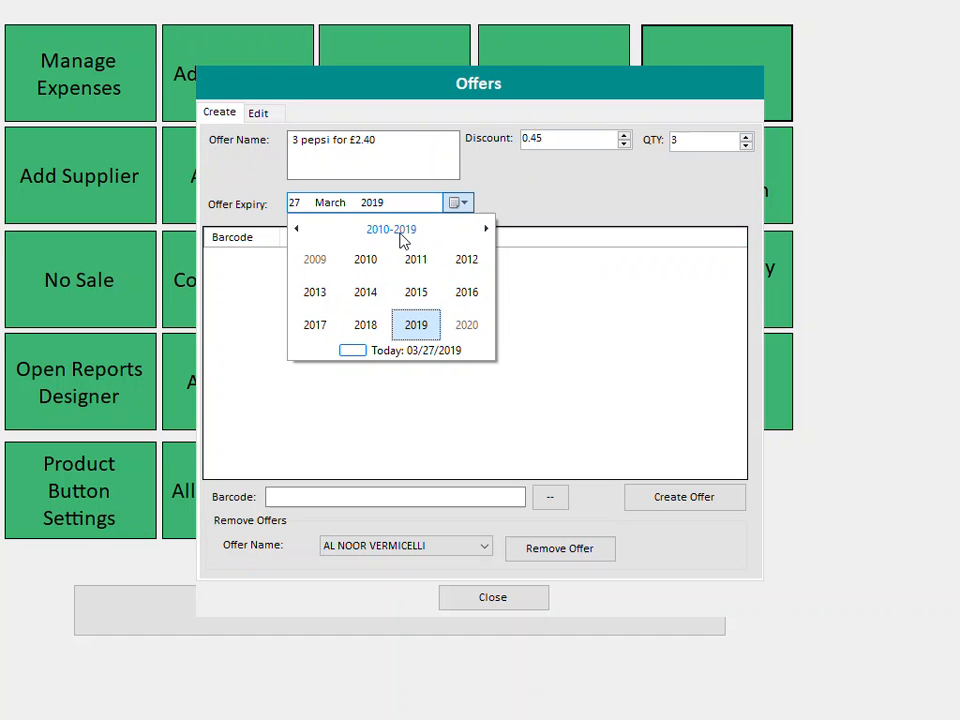
{"action": "left_click", "coordinate": [399, 236]}
{"action": "left_click", "coordinate": [465, 333]}
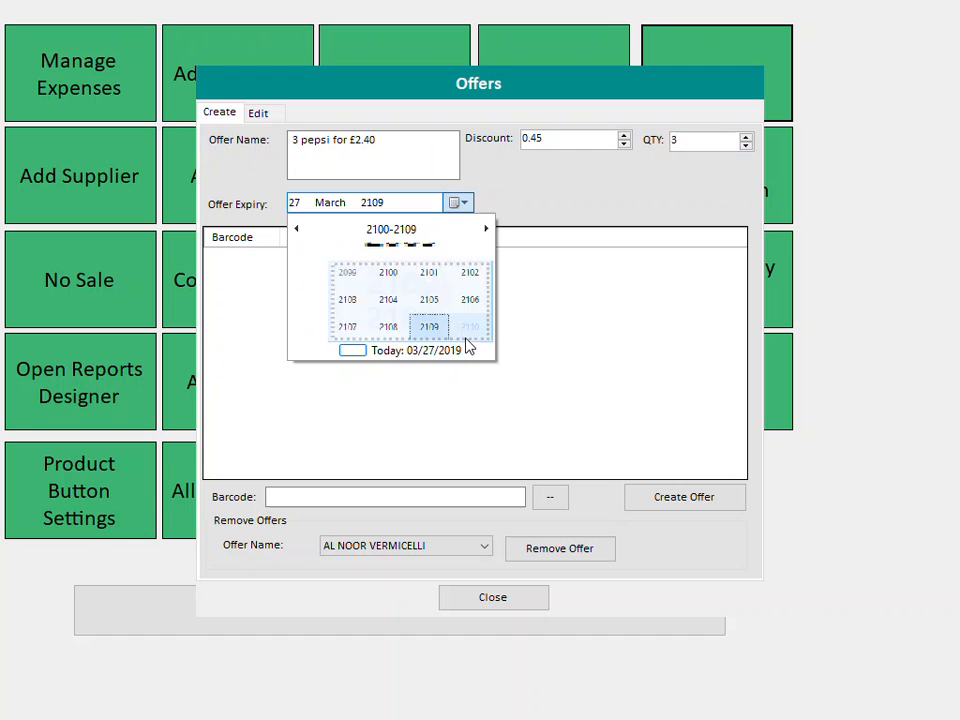
{"action": "left_click", "coordinate": [467, 333]}
{"action": "left_click", "coordinate": [467, 331]}
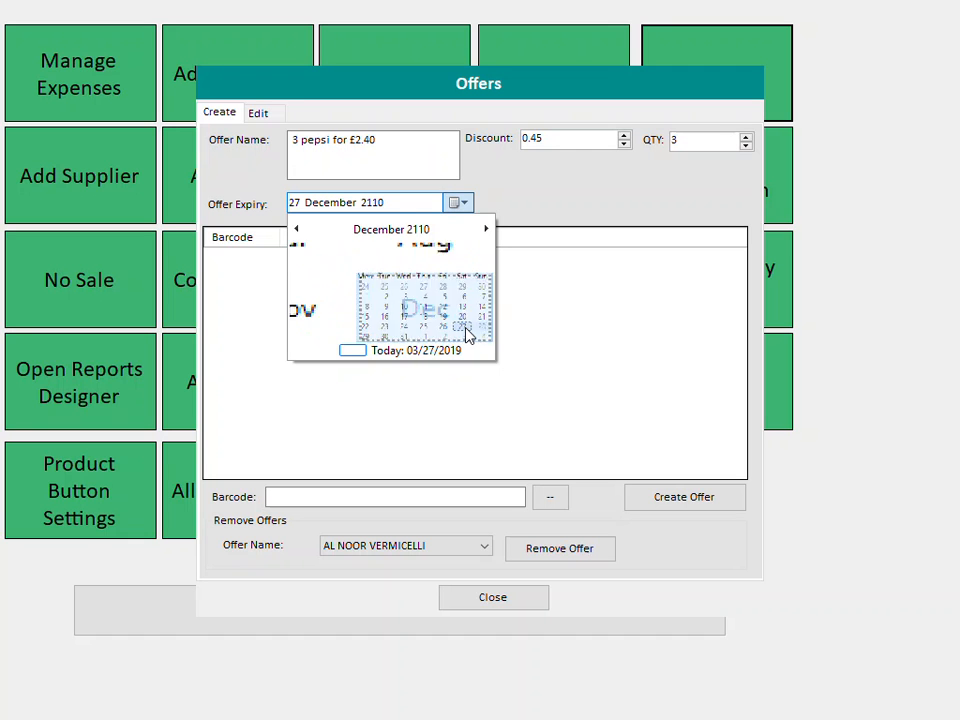
{"action": "left_click", "coordinate": [475, 323]}
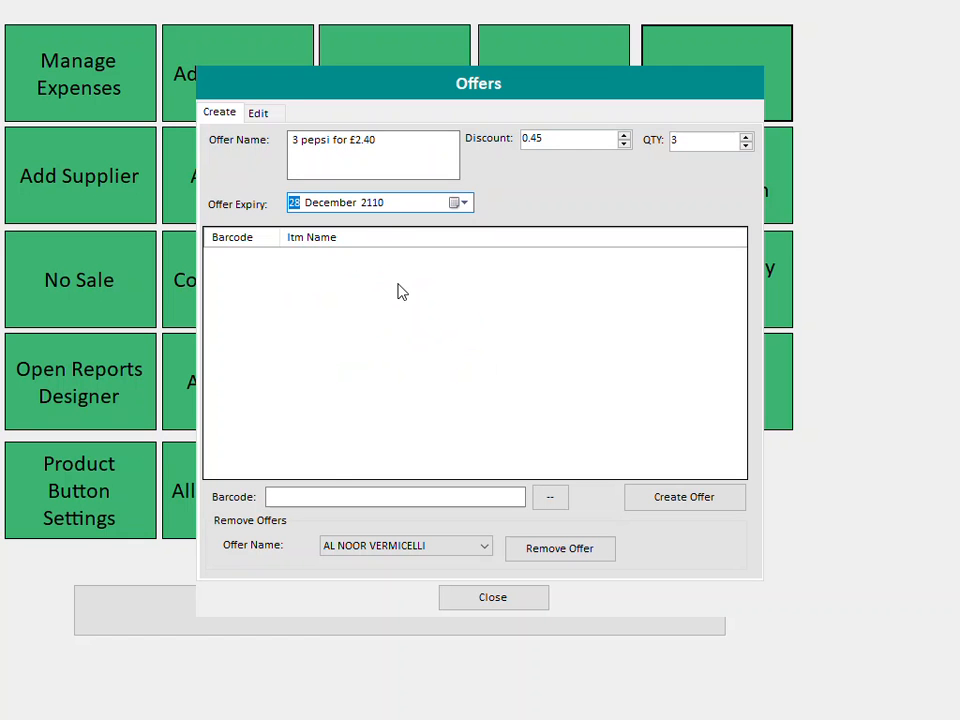
- Add PEPSI CAN (barcode 448448) as the offer item, create the offer, and close Offers
{"action": "left_click", "coordinate": [337, 496]}
{"action": "type", "text": "448"}
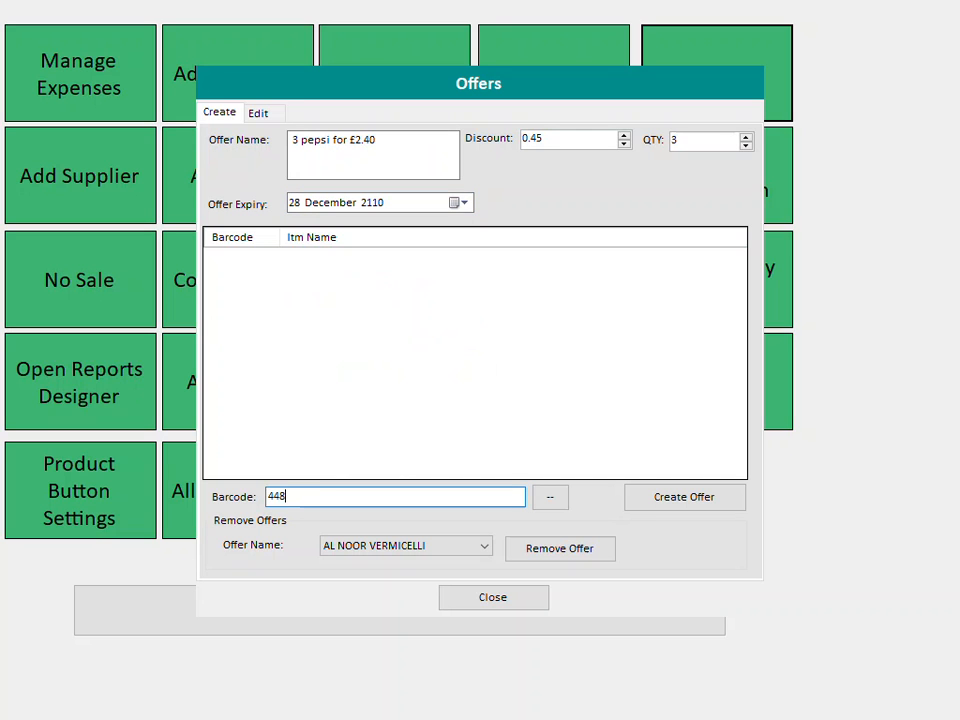
{"action": "type", "text": "448"}
{"action": "key", "text": "Return"}
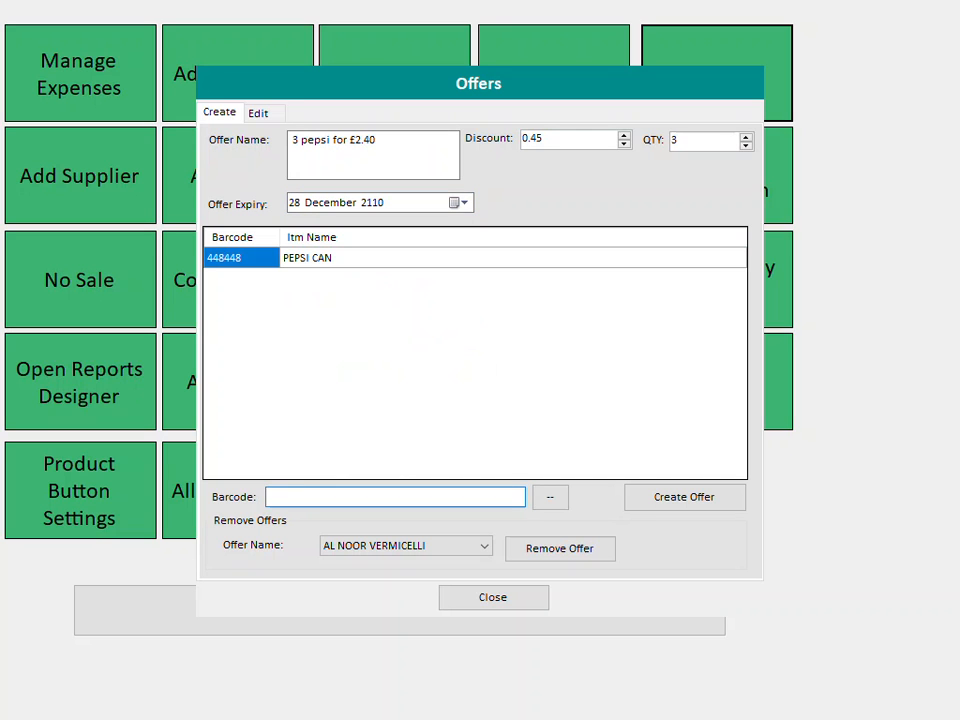
{"action": "left_click", "coordinate": [315, 262]}
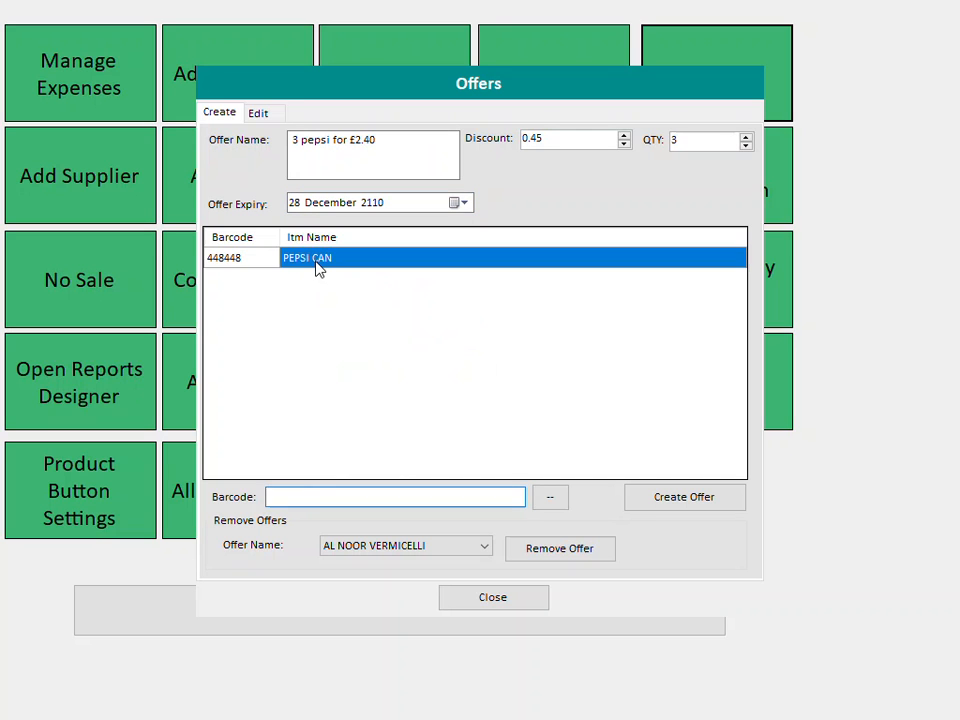
{"action": "left_click", "coordinate": [695, 512]}
{"action": "left_click", "coordinate": [535, 598]}
- Return to the sales screen and cancel the current sale
{"action": "left_click", "coordinate": [510, 607]}
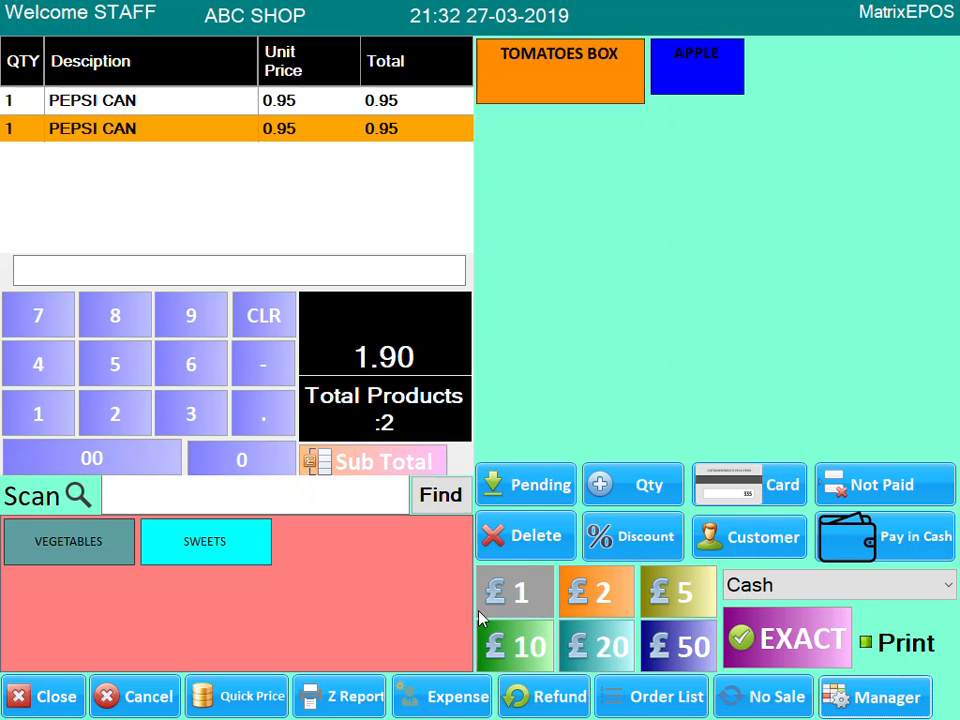
{"action": "left_click", "coordinate": [146, 704]}
{"action": "left_click", "coordinate": [171, 494]}
- Scan PEPSI CAN (448448) three times to check the -0.45 offer, then delete the order lines
{"action": "type", "text": "448448"}
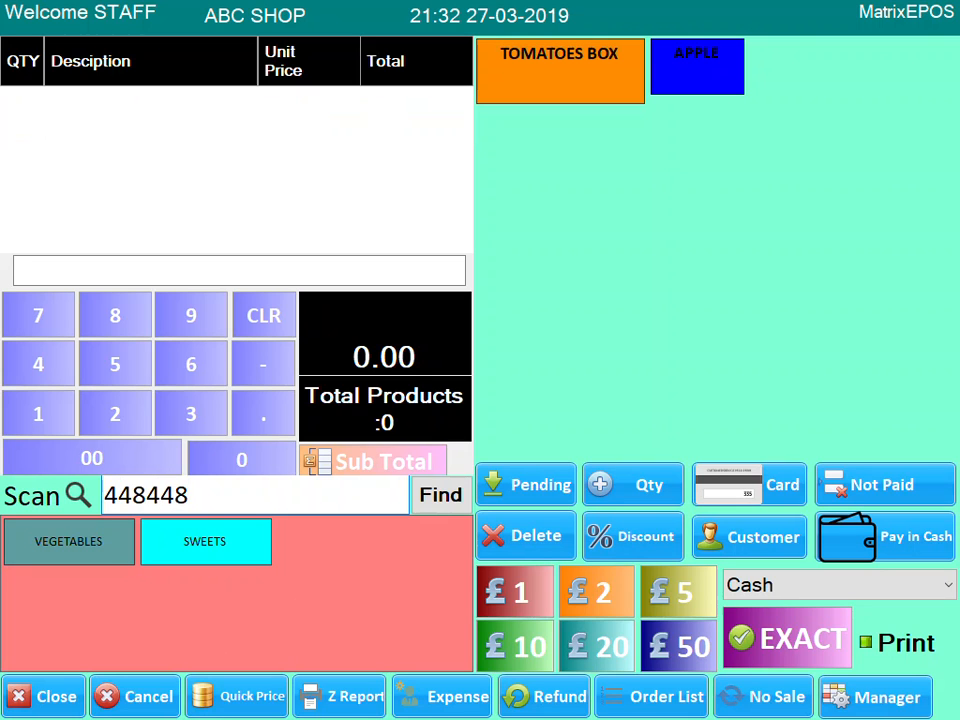
{"action": "key", "text": "Return"}
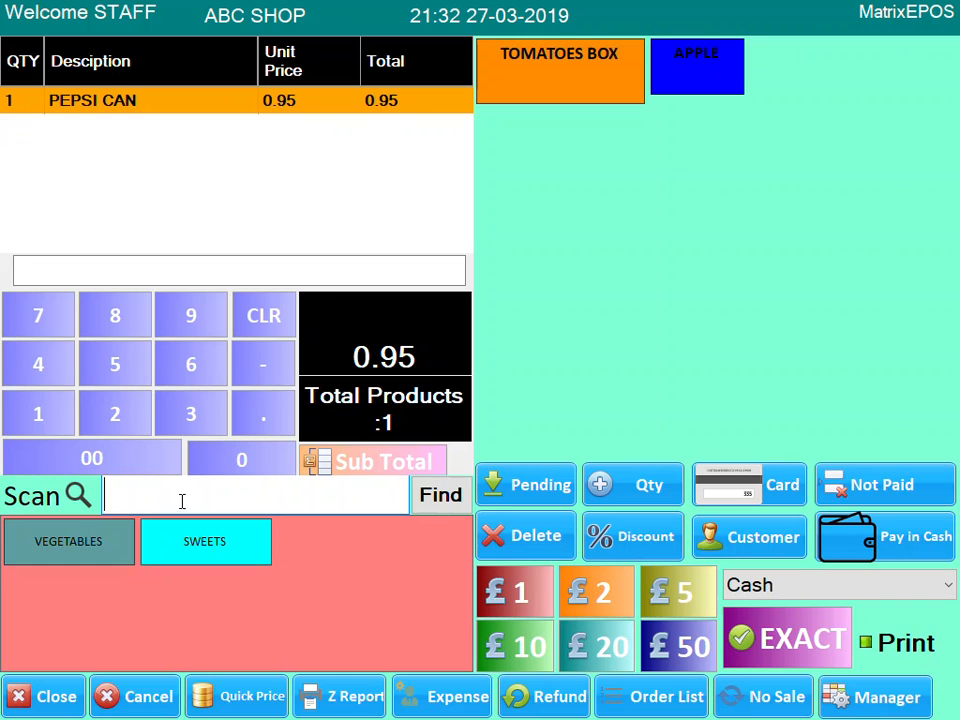
{"action": "type", "text": "448448"}
{"action": "key", "text": "Return"}
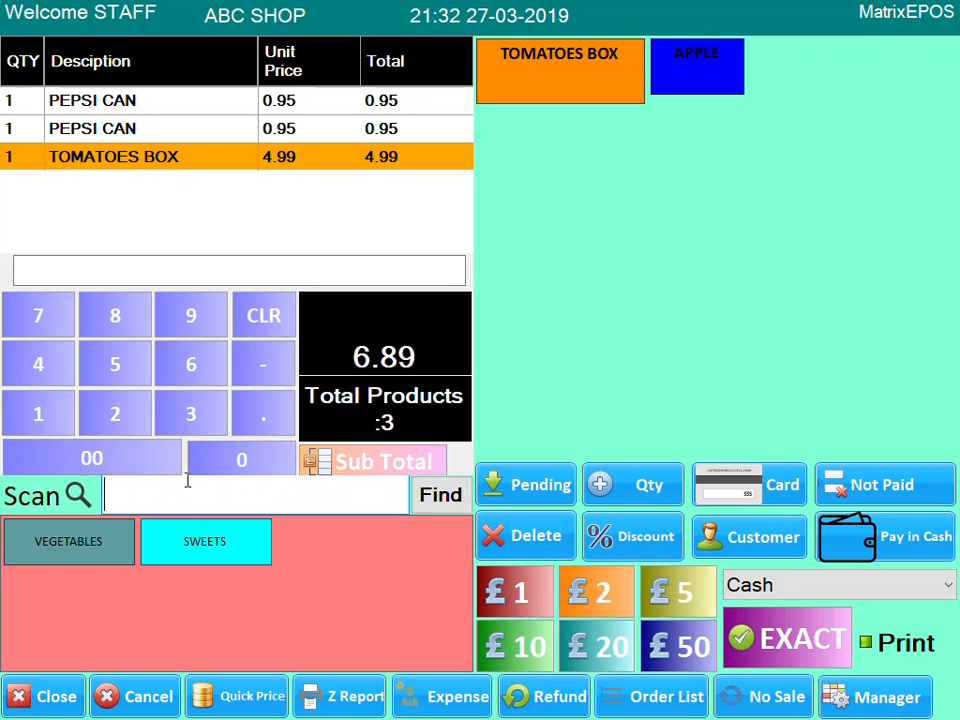
{"action": "type", "text": "448448"}
{"action": "key", "text": "Return"}
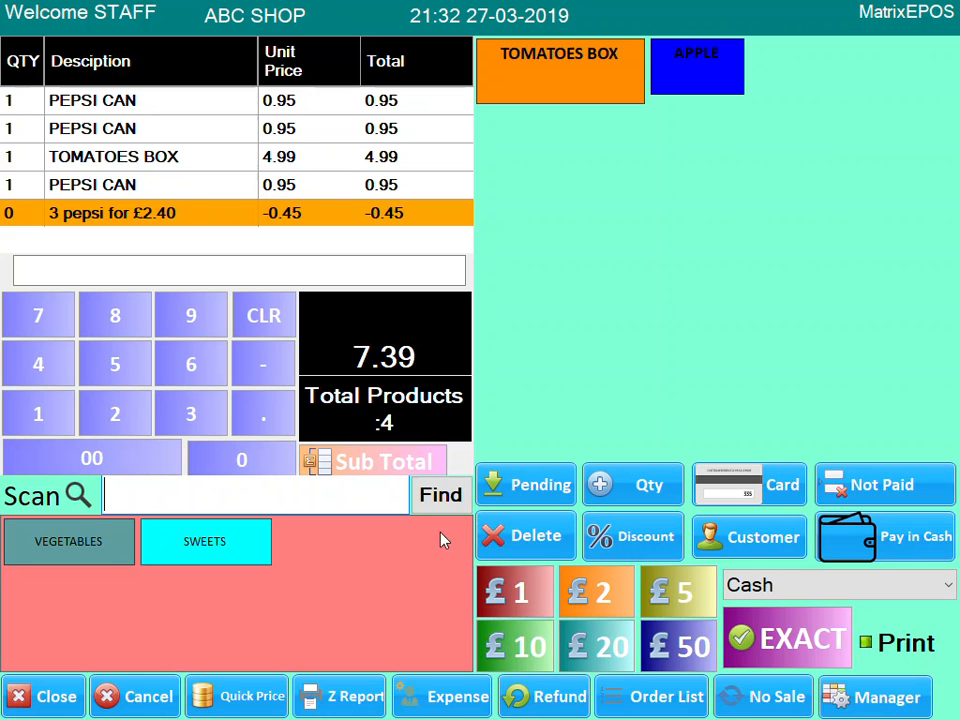
{"action": "left_click", "coordinate": [490, 545]}
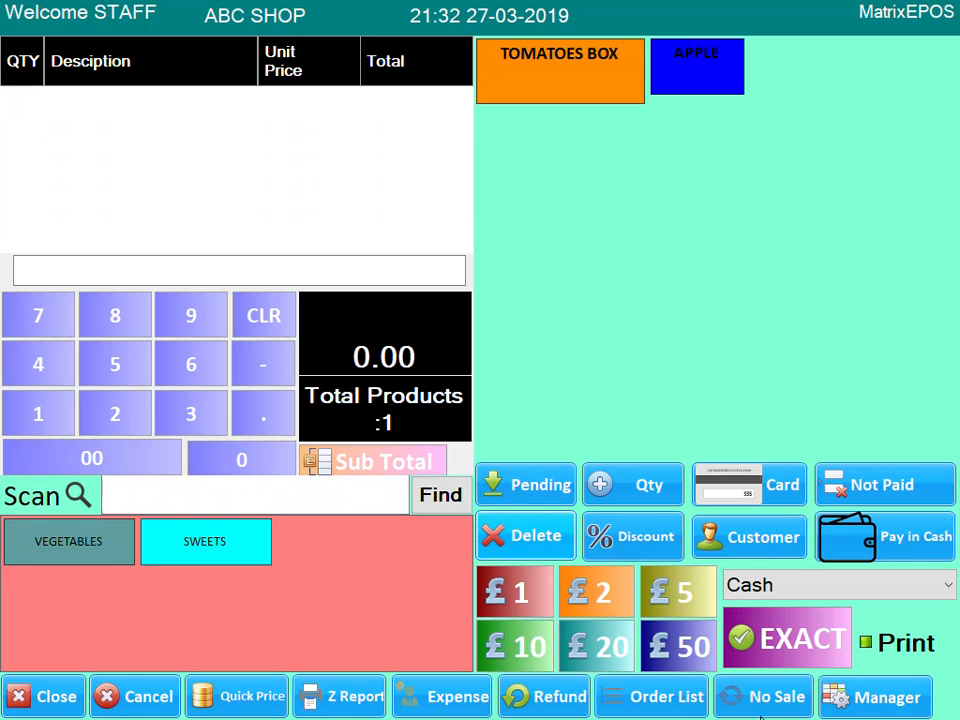
- Log in as manager and open the printer Configuration
{"action": "left_click", "coordinate": [896, 699]}
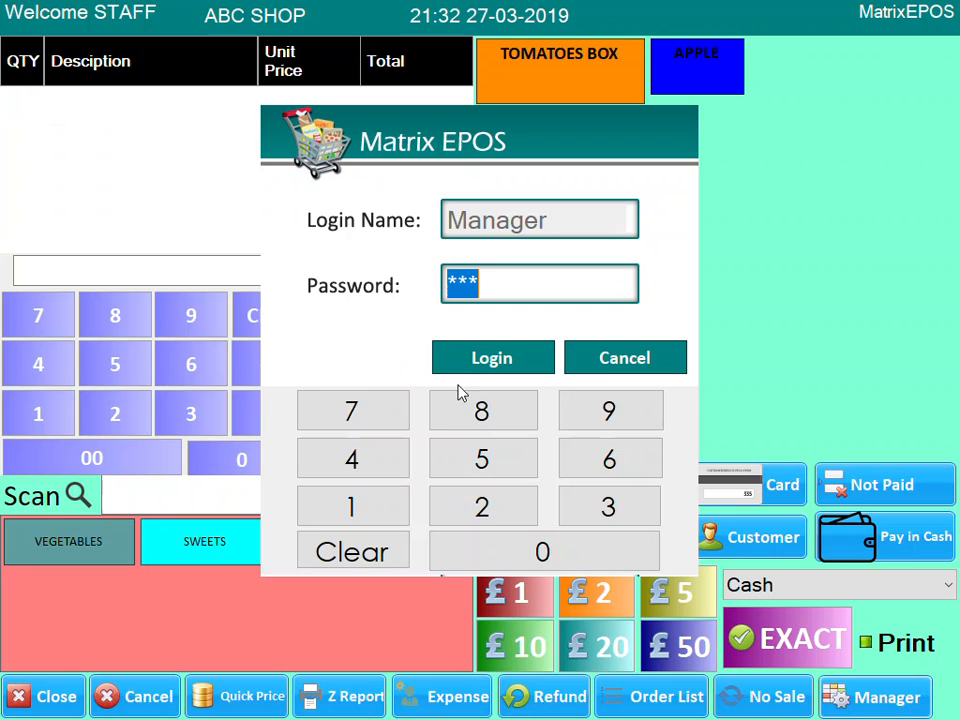
{"action": "left_click", "coordinate": [491, 362]}
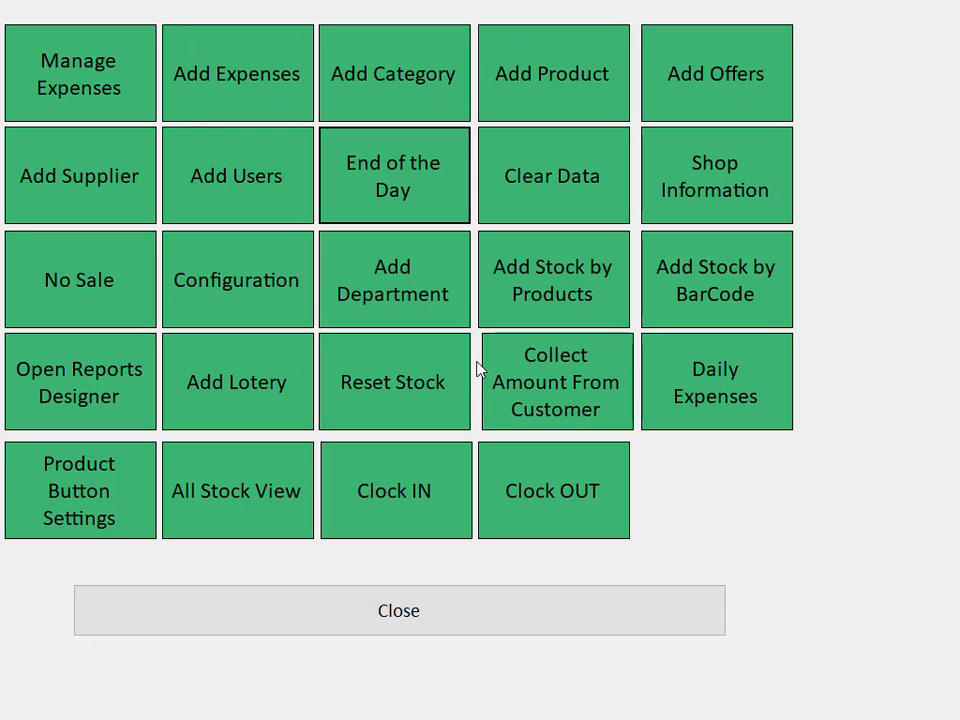
{"action": "left_click", "coordinate": [242, 306]}
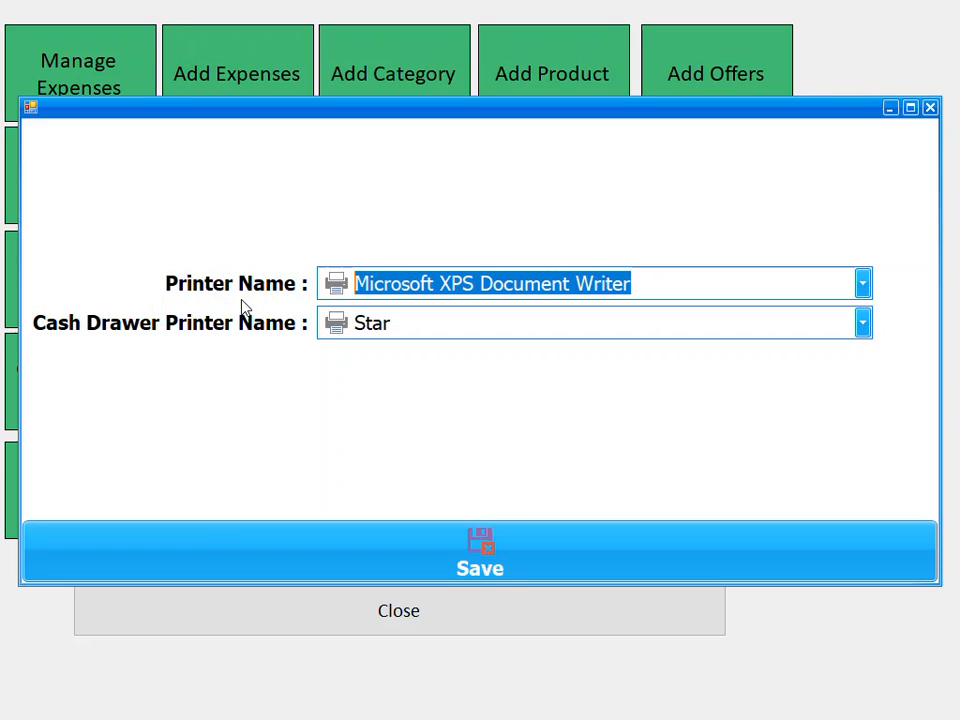
- Set the receipt printer to SGT-8220 and save
{"action": "left_click", "coordinate": [862, 288]}
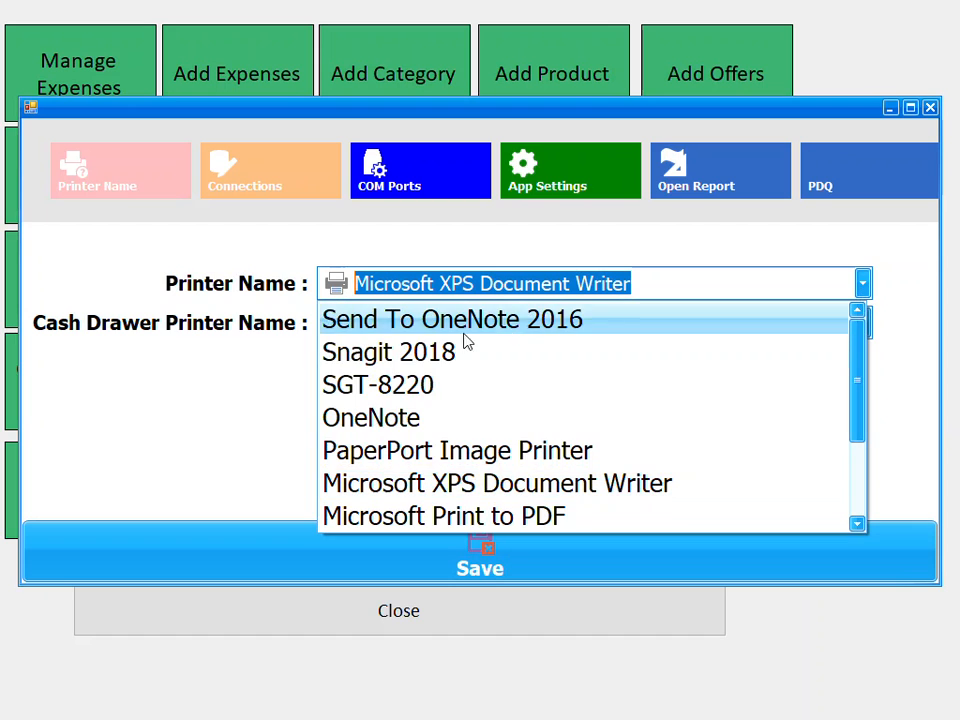
{"action": "left_click", "coordinate": [400, 388]}
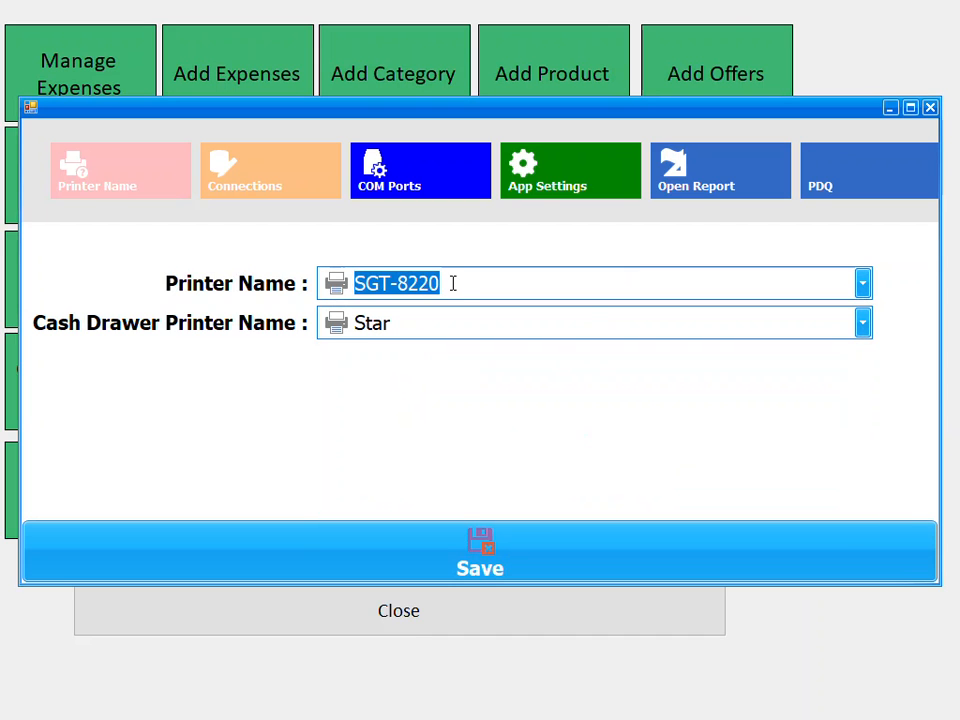
{"action": "left_click", "coordinate": [453, 284]}
{"action": "left_click", "coordinate": [862, 286]}
{"action": "left_click", "coordinate": [425, 385]}
{"action": "left_click", "coordinate": [480, 555]}
{"action": "left_click", "coordinate": [510, 407]}
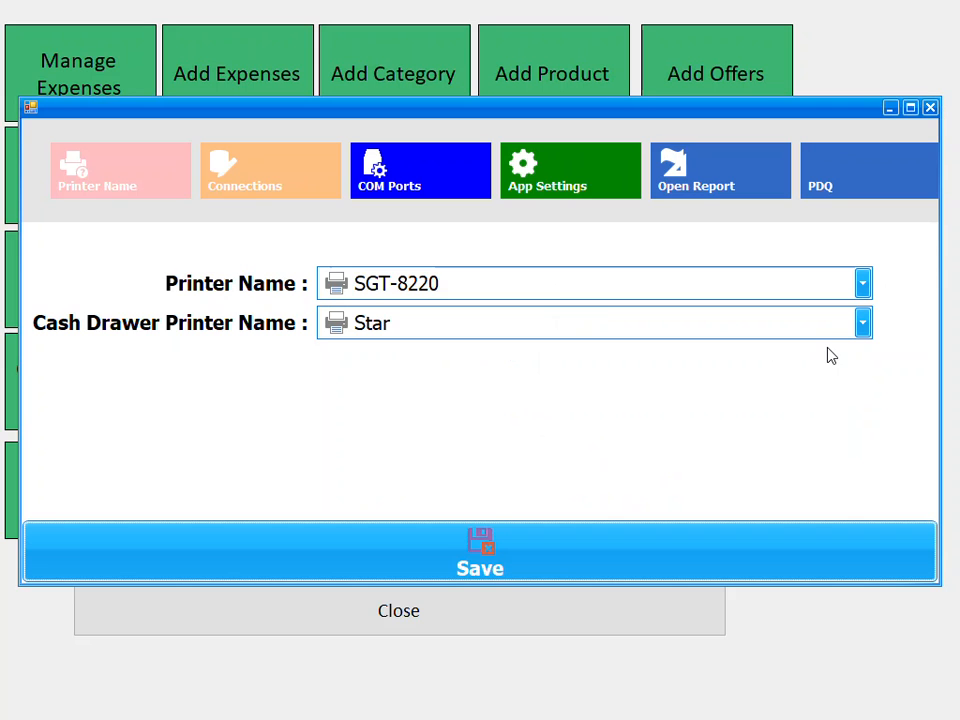
- Set the cash drawer printer to Other, save, and close Configuration
{"action": "left_click", "coordinate": [863, 325]}
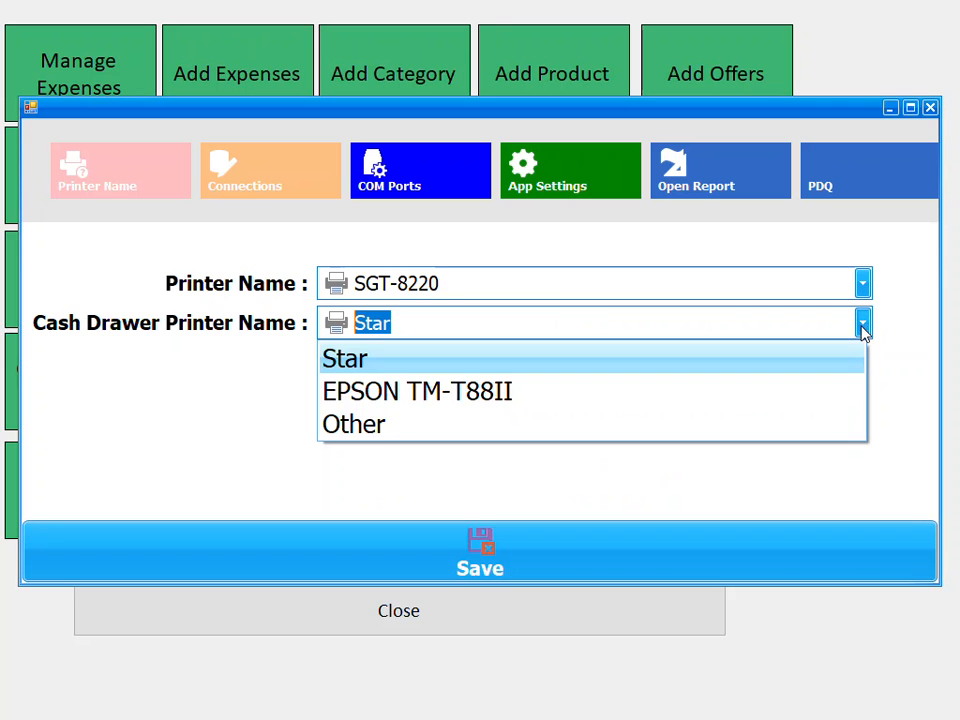
{"action": "left_click", "coordinate": [352, 426]}
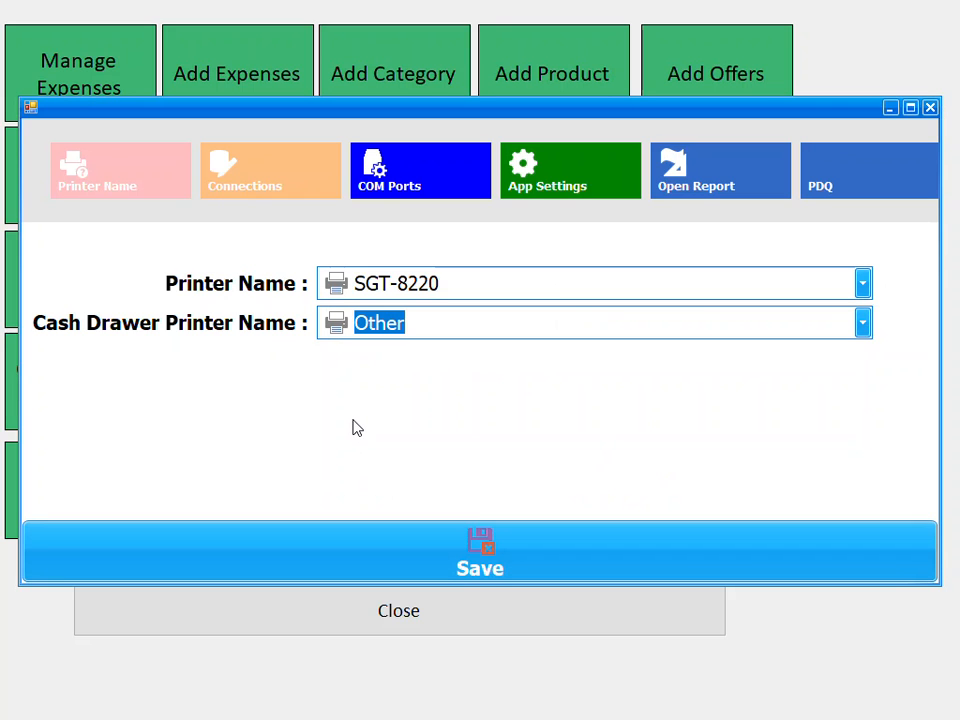
{"action": "left_click", "coordinate": [412, 326]}
{"action": "left_click", "coordinate": [866, 326]}
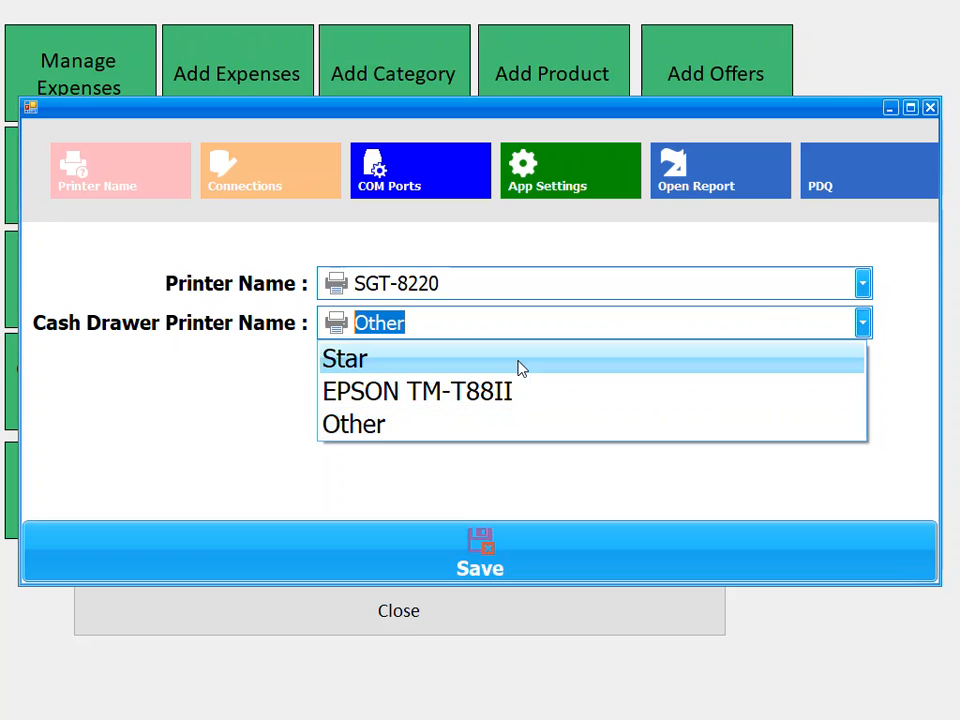
{"action": "left_click", "coordinate": [525, 405]}
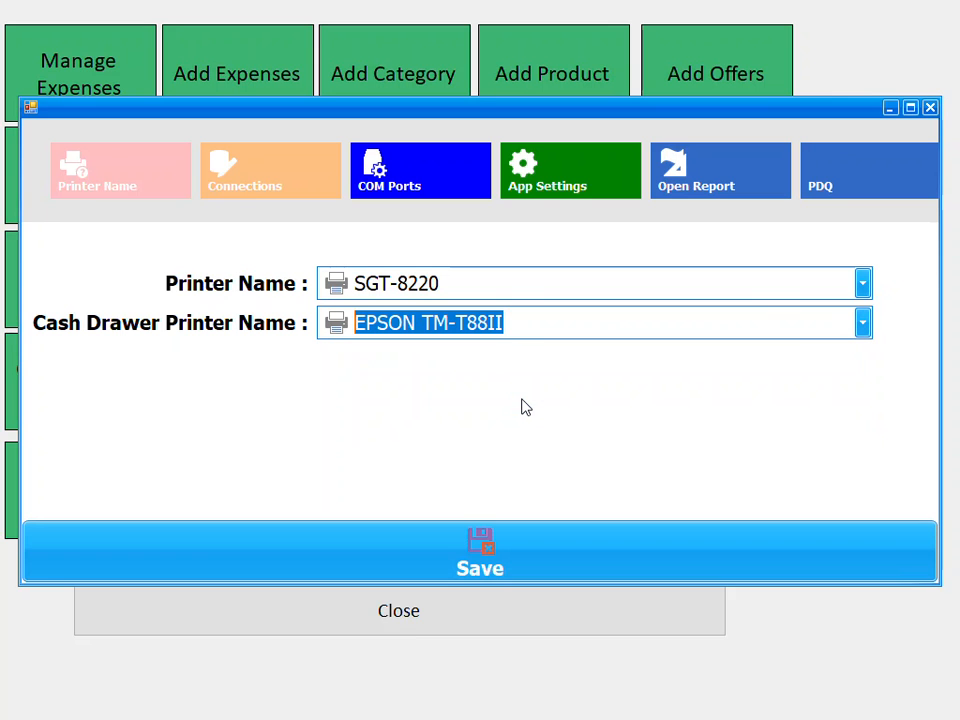
{"action": "left_click", "coordinate": [862, 323]}
{"action": "left_click", "coordinate": [444, 366]}
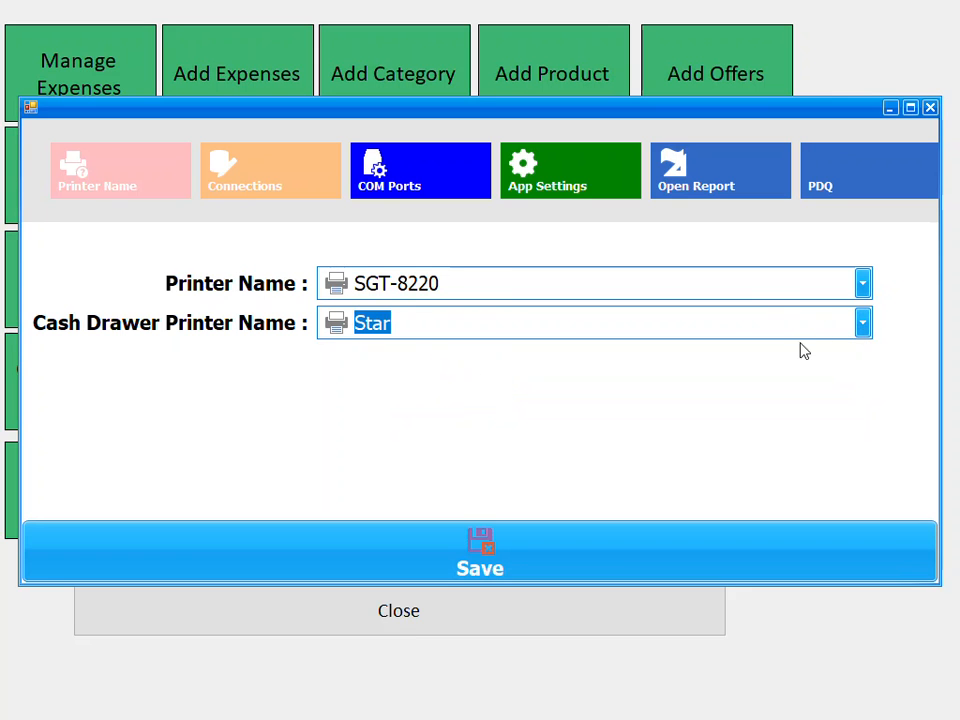
{"action": "left_click", "coordinate": [864, 325]}
{"action": "left_click", "coordinate": [516, 423]}
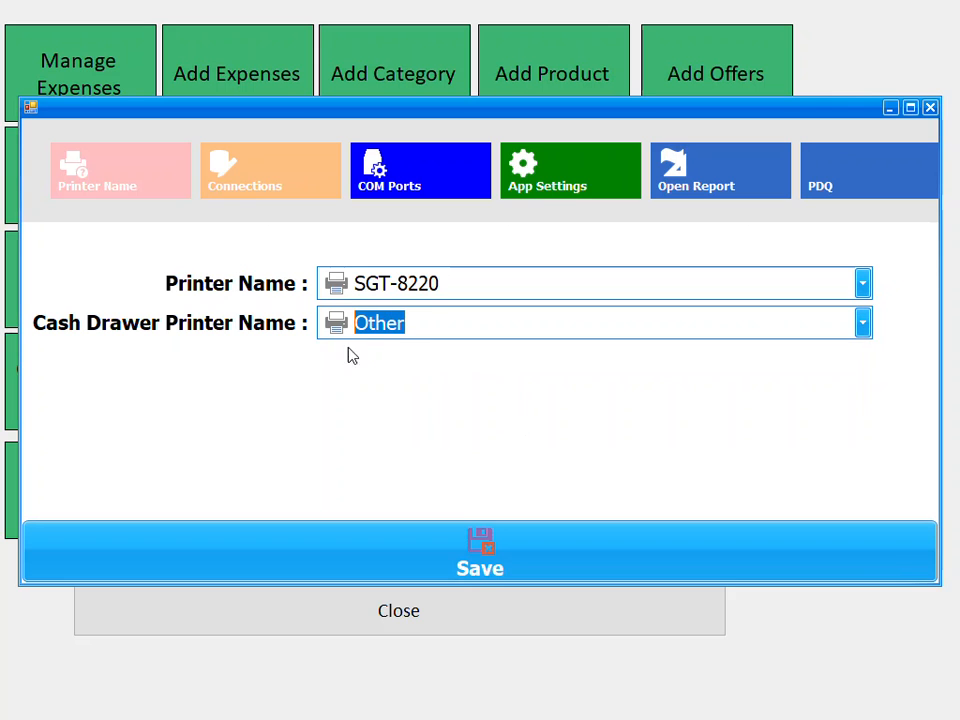
{"action": "left_click", "coordinate": [489, 546]}
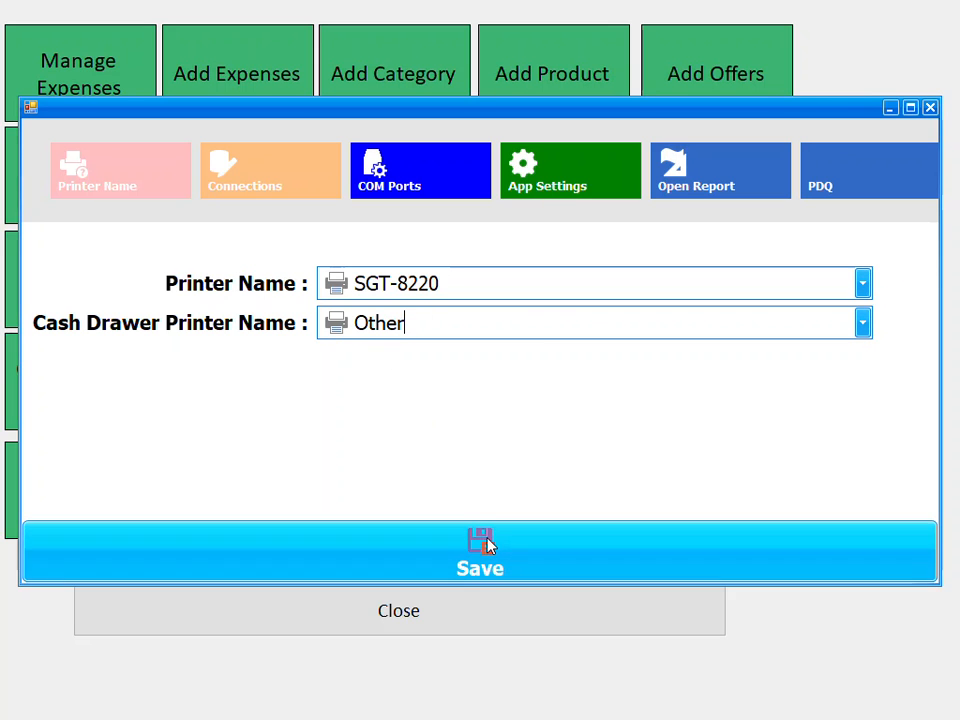
{"action": "left_click", "coordinate": [494, 403]}
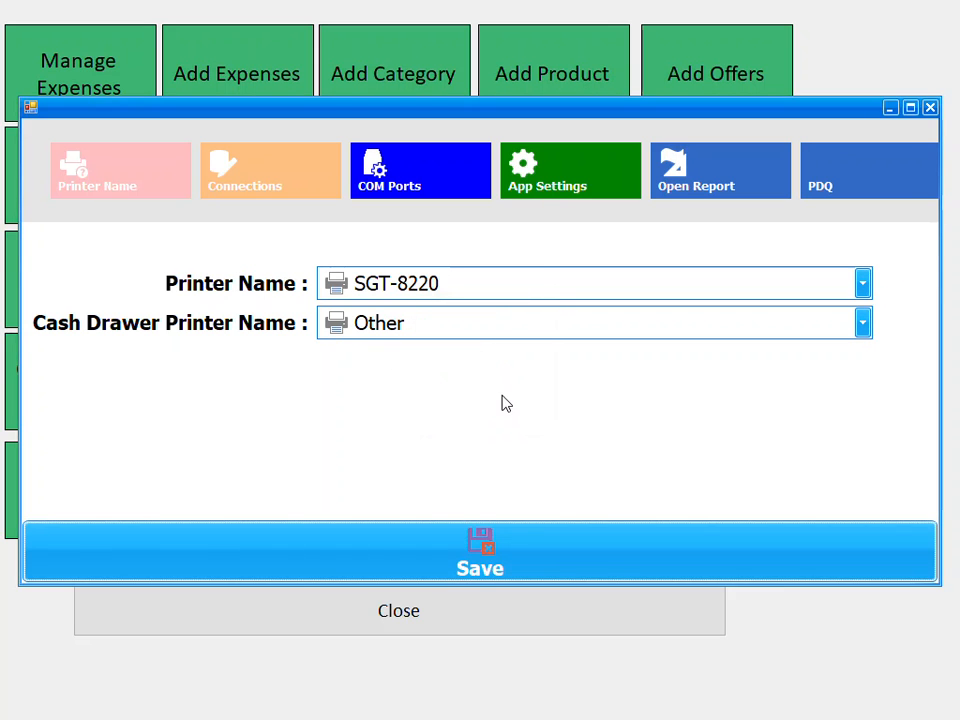
{"action": "left_click", "coordinate": [929, 108]}
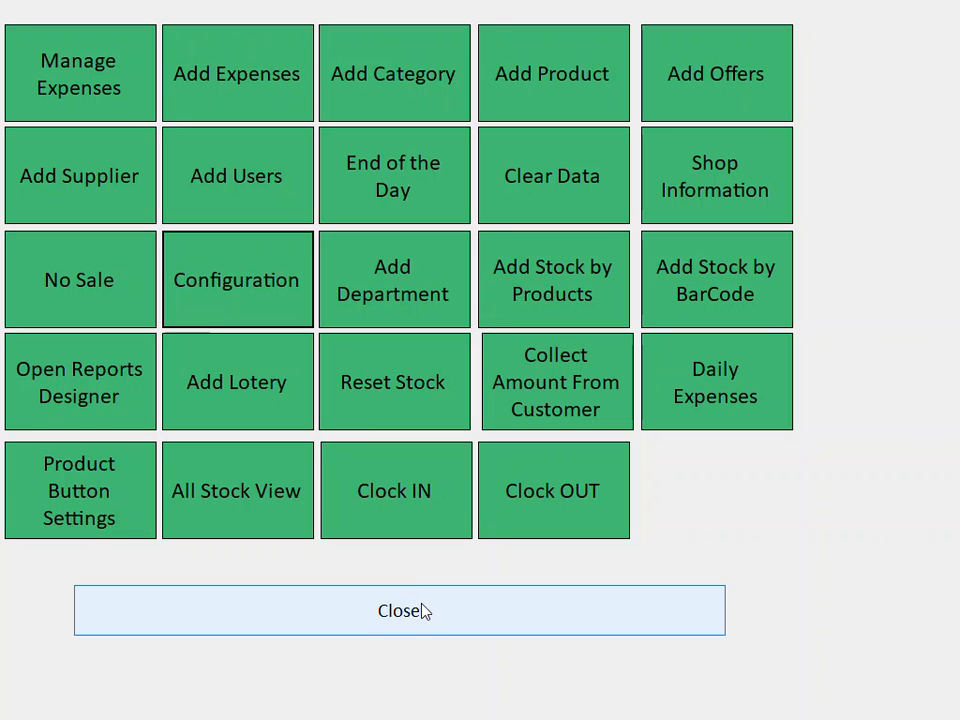
- Add a new Admin employee with a username and password, then close the employees window and manager menu
{"action": "left_click", "coordinate": [249, 216]}
{"action": "left_click", "coordinate": [266, 324]}
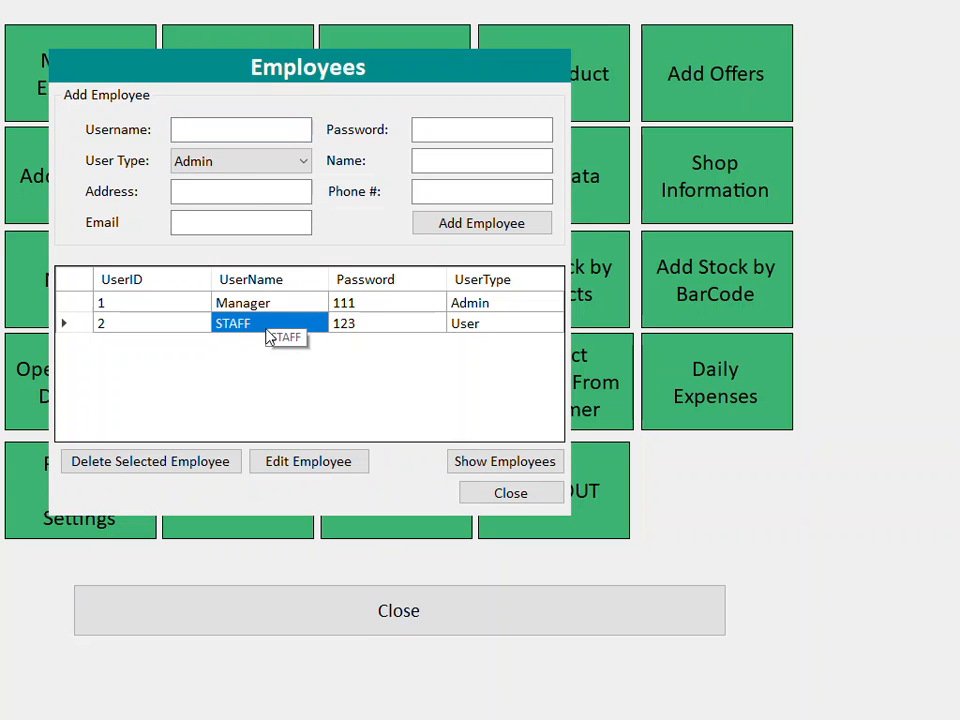
{"action": "left_click", "coordinate": [214, 124]}
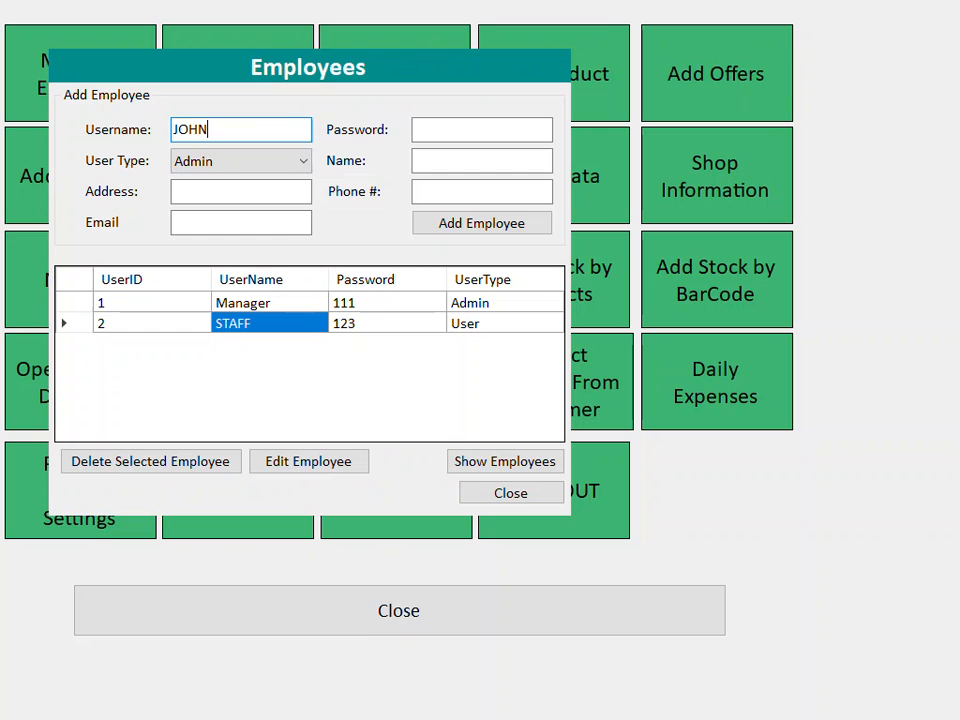
{"action": "left_click", "coordinate": [288, 162]}
{"action": "left_click", "coordinate": [246, 186]}
{"action": "left_click", "coordinate": [417, 137]}
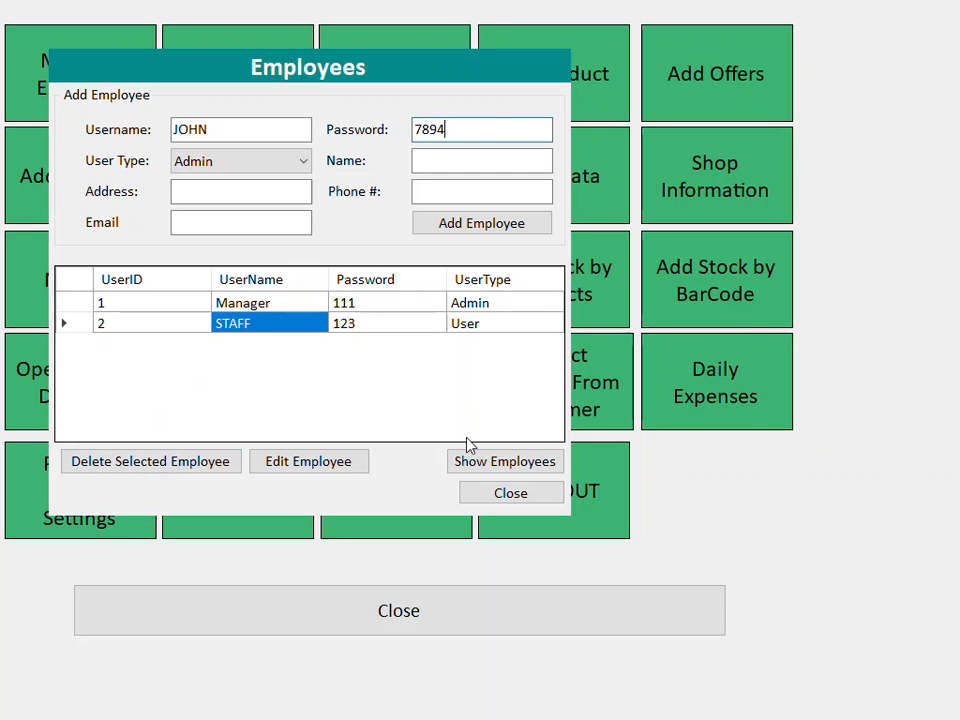
{"action": "left_click", "coordinate": [463, 224]}
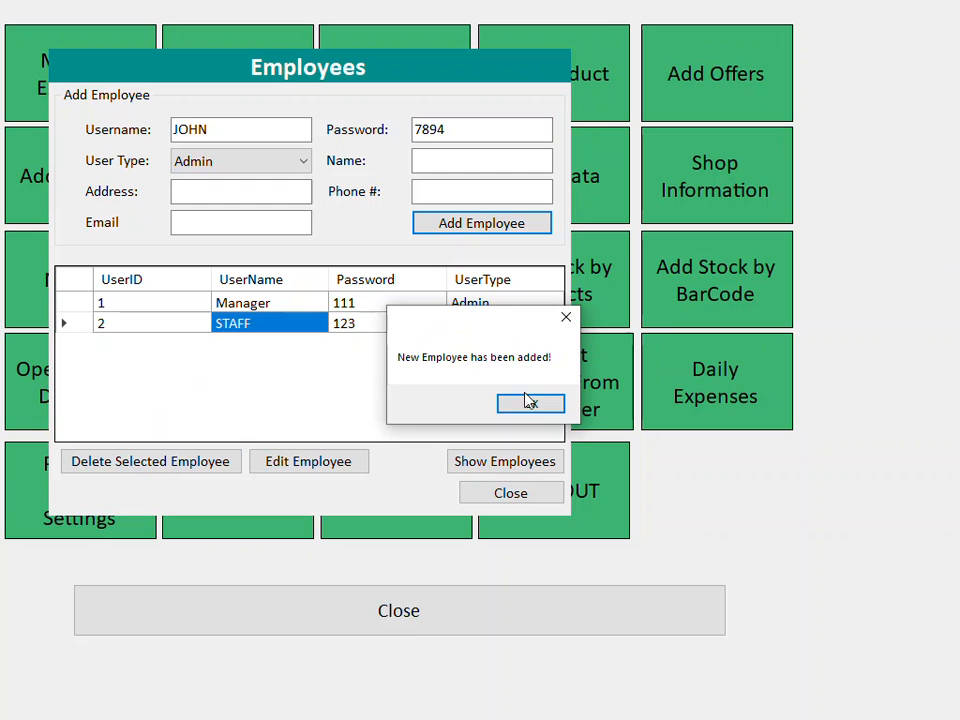
{"action": "left_click", "coordinate": [527, 401]}
{"action": "left_click", "coordinate": [518, 493]}
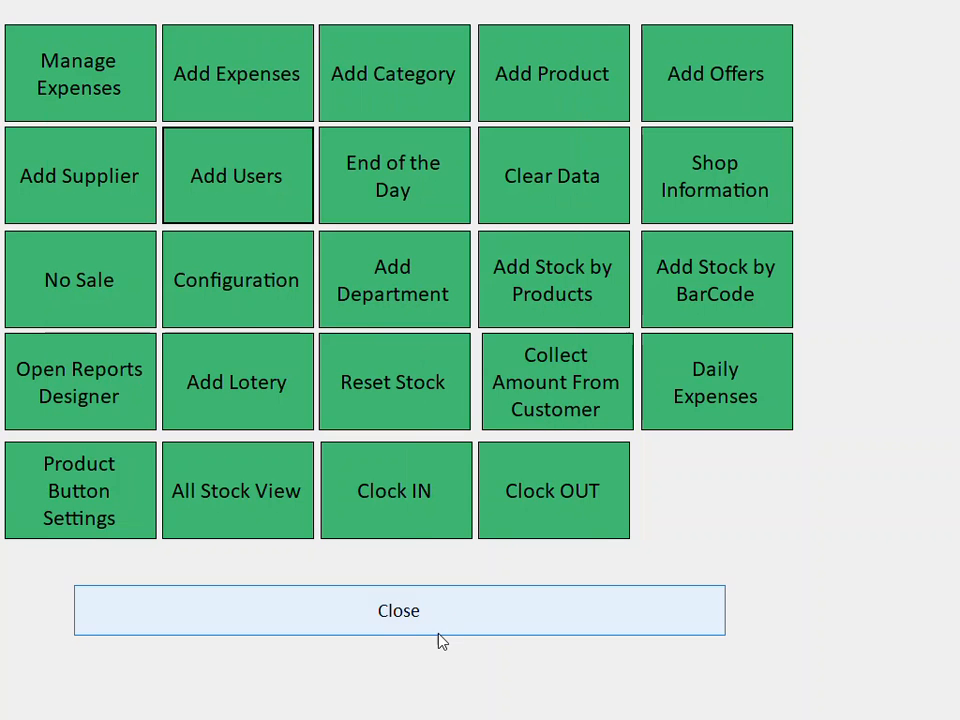
{"action": "left_click", "coordinate": [439, 630]}
- Try logging in as the new user twice, dismissing both Access Denied messages
{"action": "left_click", "coordinate": [47, 696]}
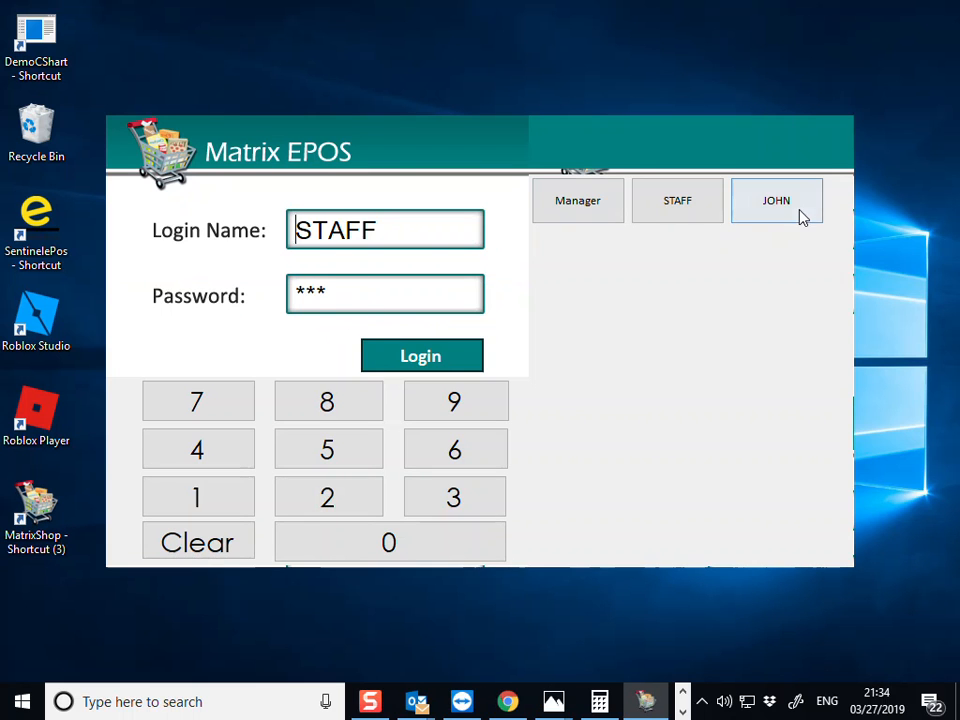
{"action": "left_click", "coordinate": [777, 201]}
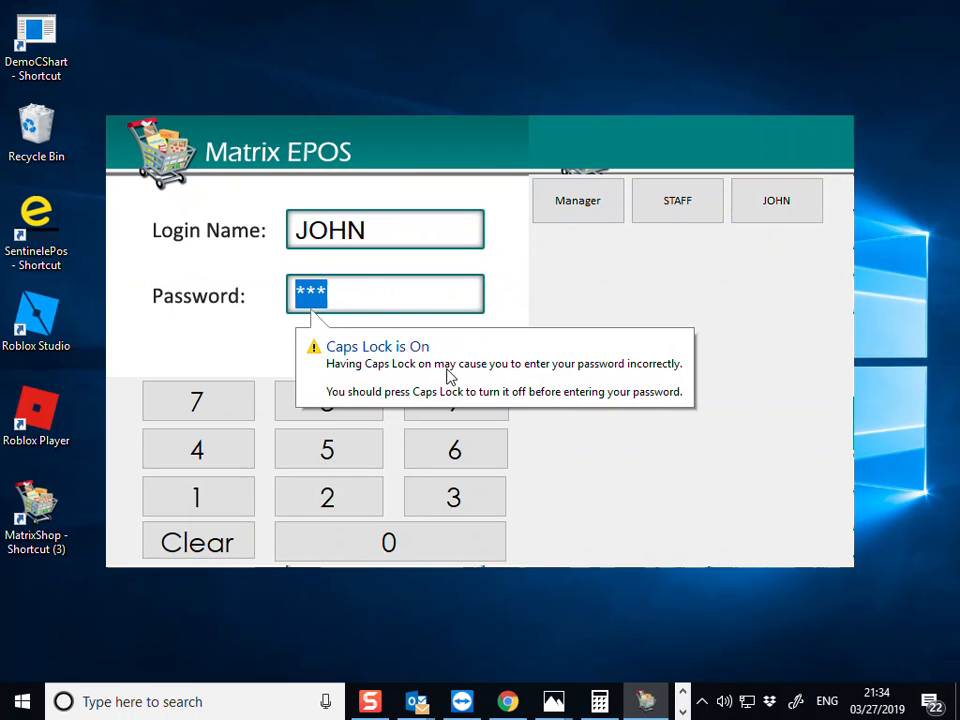
{"action": "left_click", "coordinate": [395, 357]}
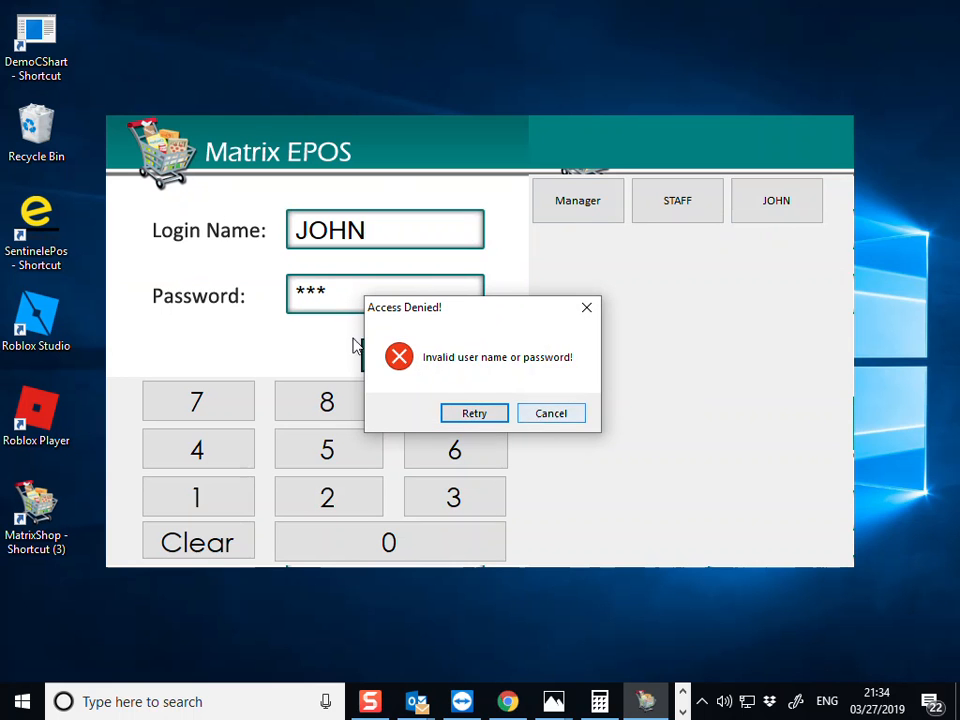
{"action": "left_click", "coordinate": [562, 416]}
{"action": "left_click_drag", "start_coordinate": [350, 301], "coordinate": [174, 298]}
{"action": "type", "text": "***"}
{"action": "left_click", "coordinate": [410, 362]}
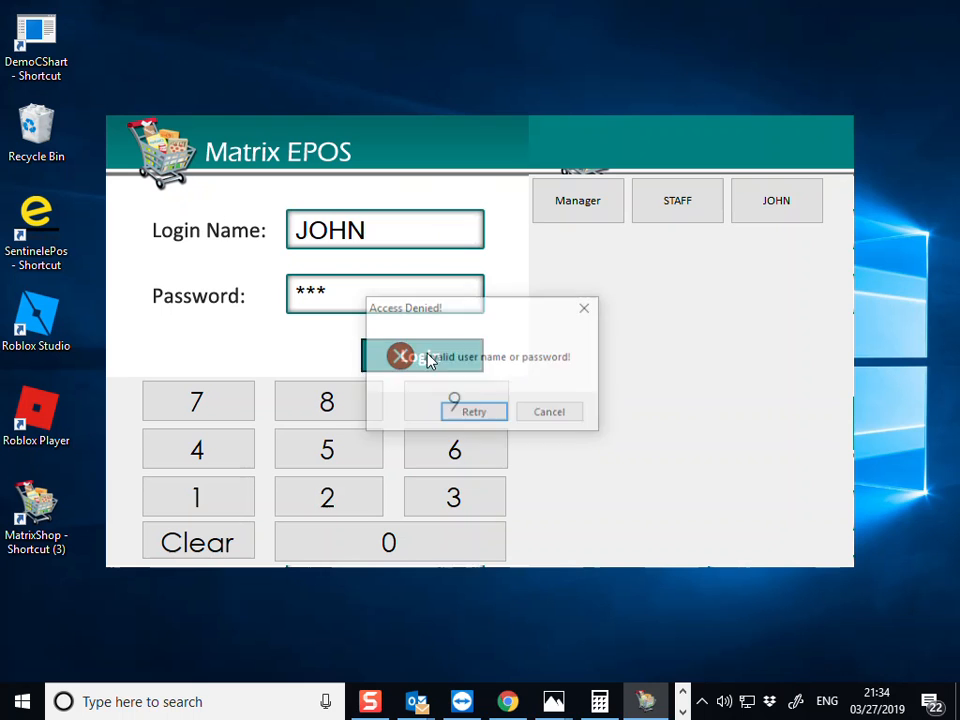
{"action": "left_click", "coordinate": [474, 413]}
- Log in as Manager with the manager password
{"action": "left_click", "coordinate": [578, 200]}
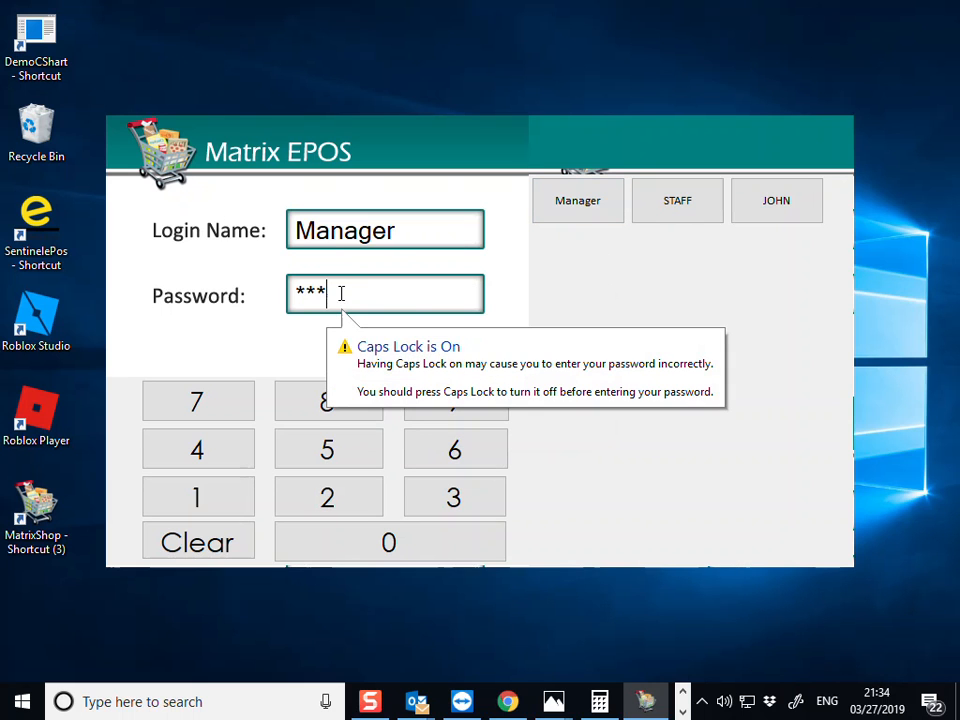
{"action": "left_click_drag", "start_coordinate": [341, 293], "coordinate": [238, 307]}
{"action": "type", "text": "***"}
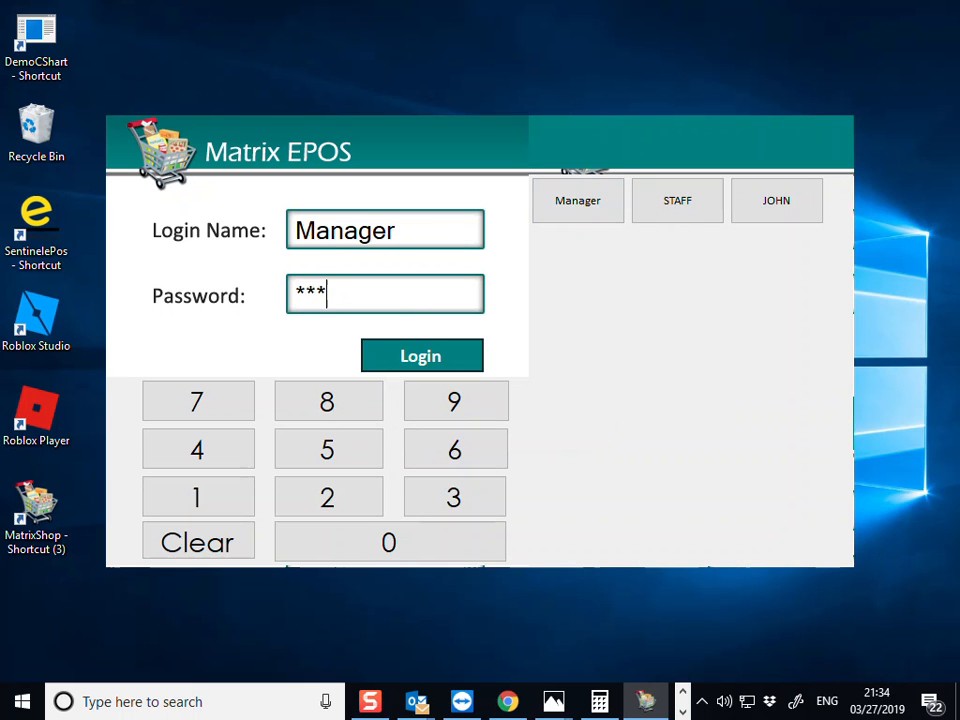
{"action": "left_click", "coordinate": [456, 357]}
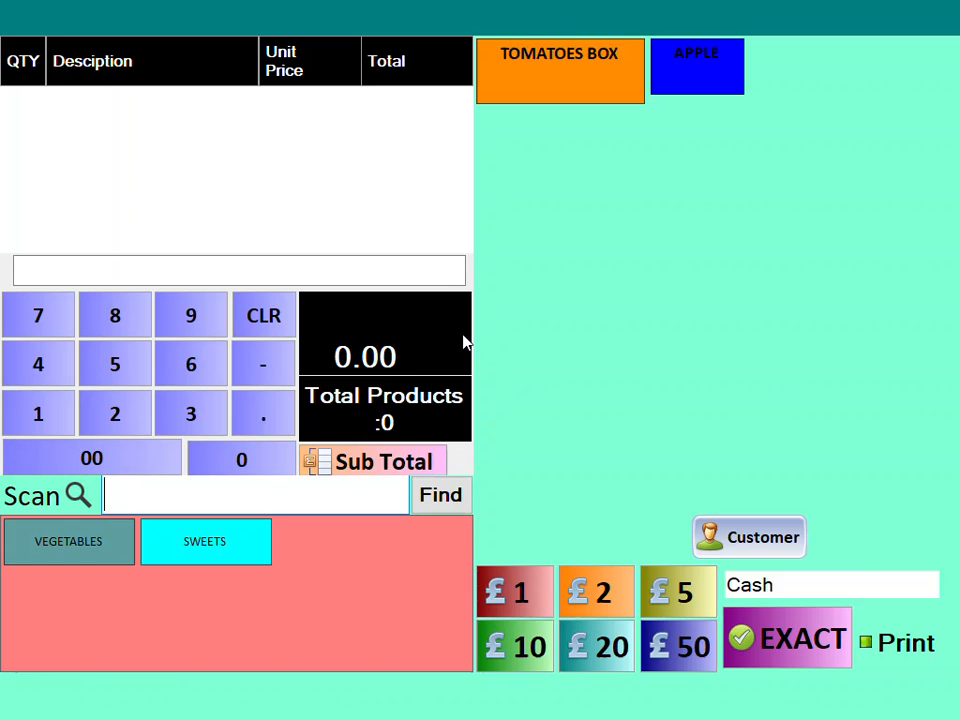
- Log in as manager and view the third employee's stored password in Edit Employee
{"action": "left_click", "coordinate": [836, 690]}
{"action": "left_click", "coordinate": [385, 470]}
{"action": "left_click", "coordinate": [381, 505]}
{"action": "left_click", "coordinate": [381, 505]}
{"action": "left_click", "coordinate": [491, 360]}
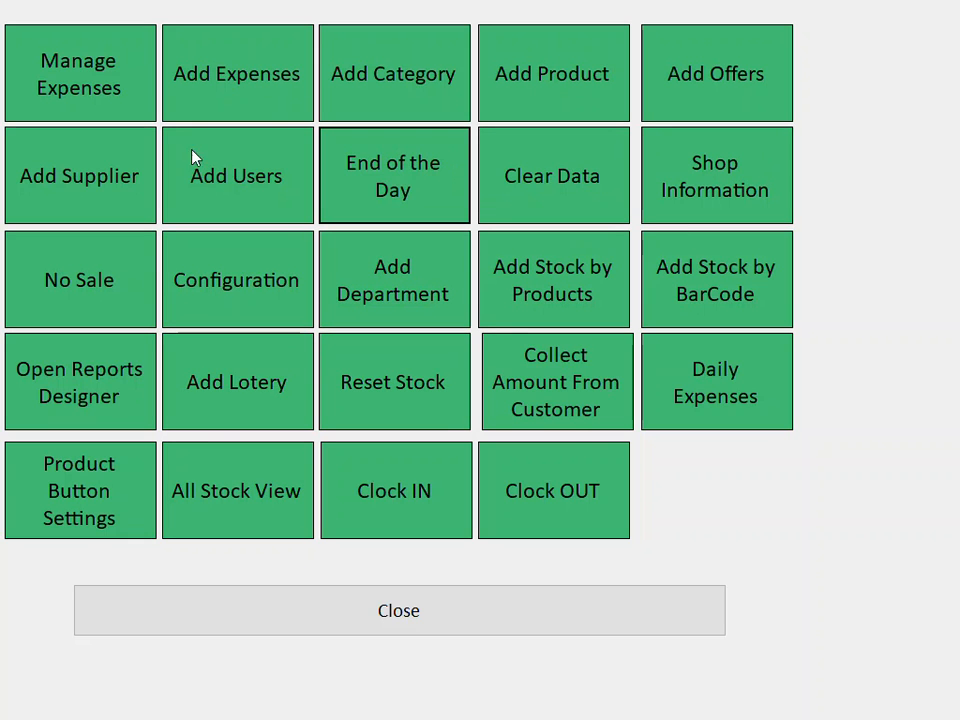
{"action": "left_click", "coordinate": [229, 204]}
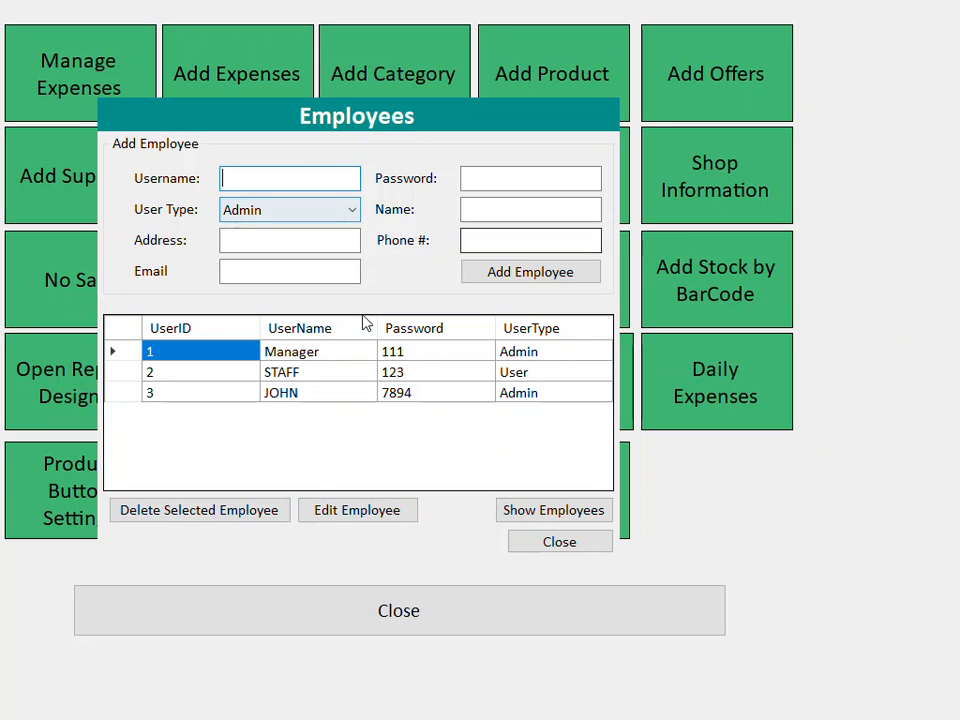
{"action": "left_click", "coordinate": [328, 400]}
{"action": "left_click", "coordinate": [357, 510]}
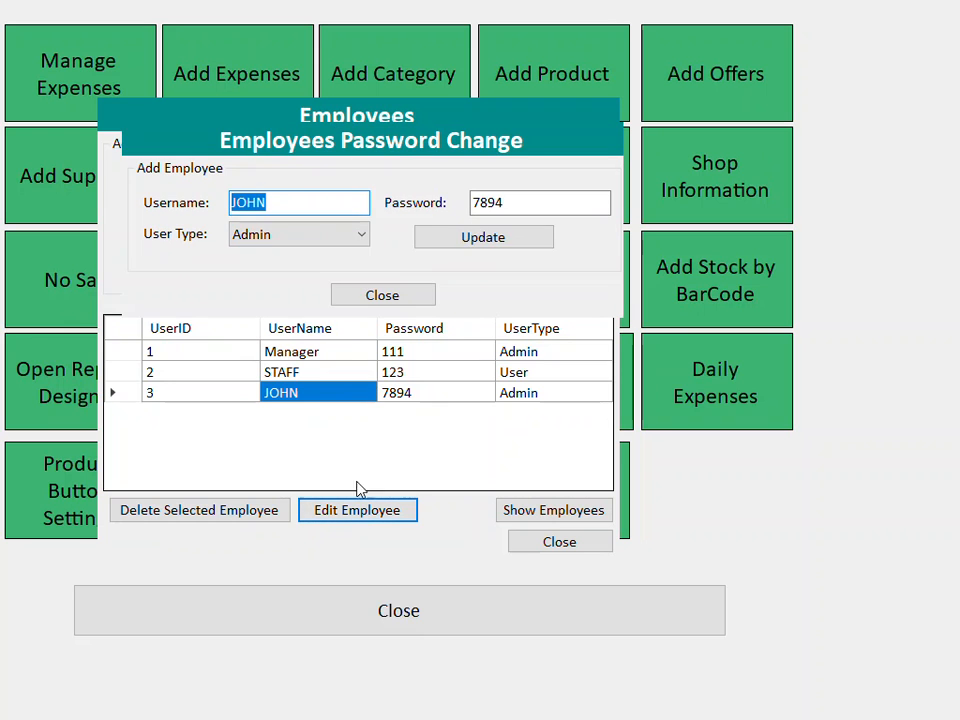
{"action": "left_click_drag", "start_coordinate": [505, 208], "coordinate": [463, 206]}
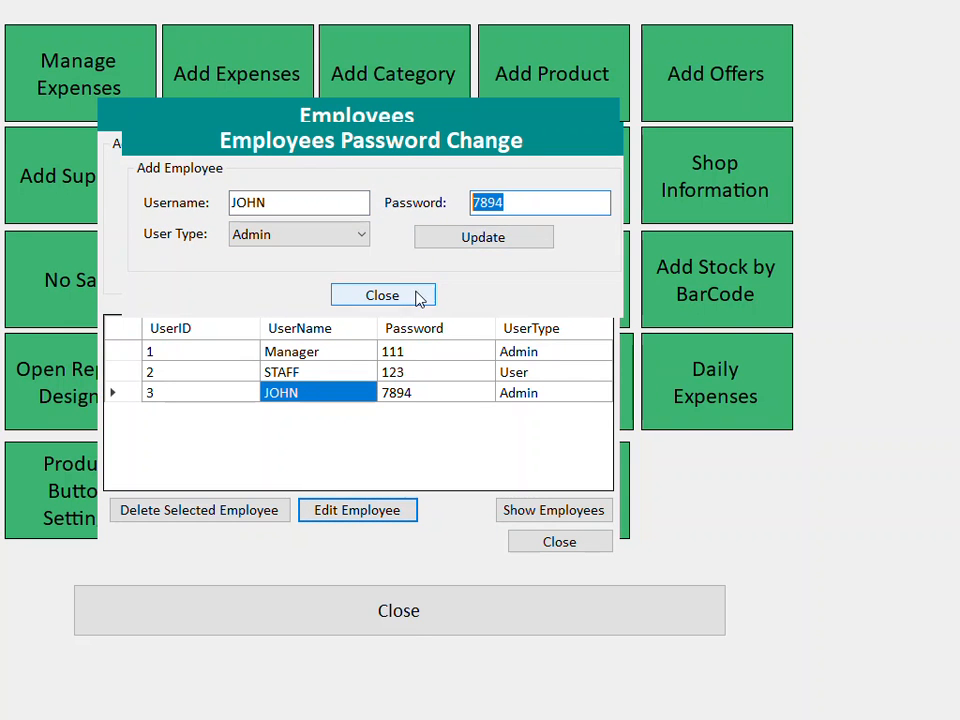
- Close the employee dialogs and manager menu, then restart Matrix EPOS
{"action": "left_click", "coordinate": [484, 240]}
{"action": "left_click", "coordinate": [382, 295]}
{"action": "left_click", "coordinate": [559, 541]}
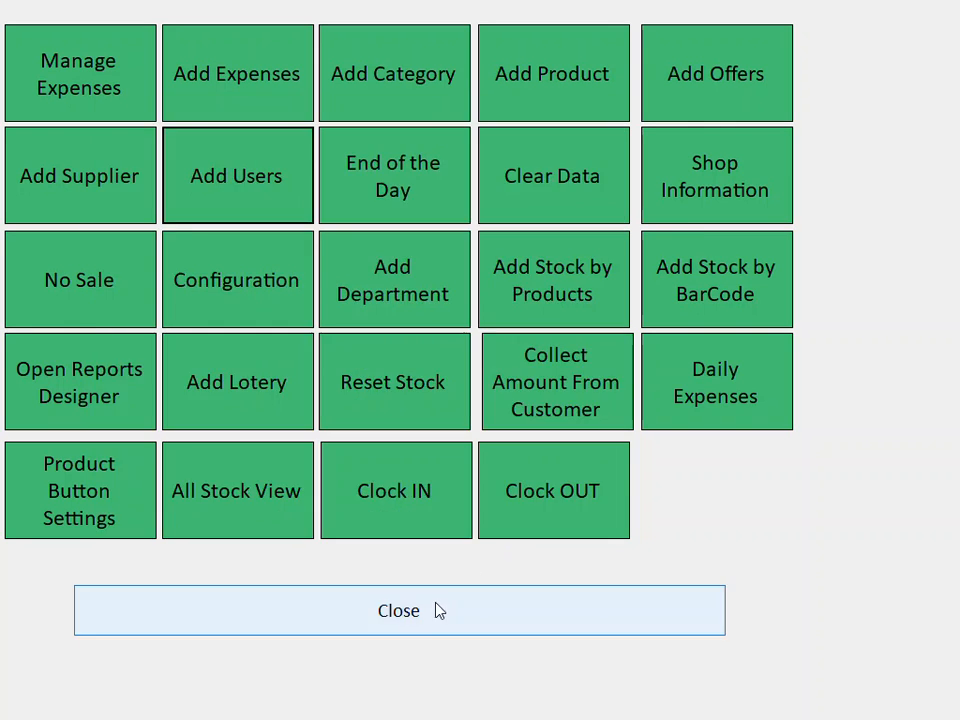
{"action": "left_click", "coordinate": [476, 608]}
{"action": "left_click", "coordinate": [43, 634]}
{"action": "double_click", "coordinate": [24, 535]}
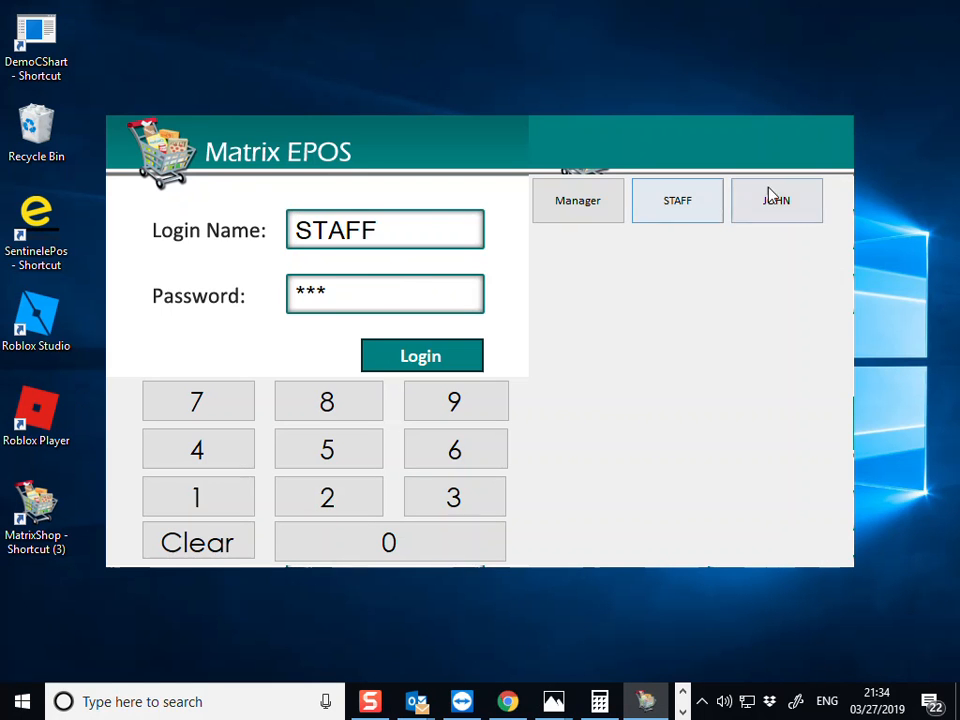
- Log in to the sales screen as the third user with their password
{"action": "left_click", "coordinate": [748, 191]}
{"action": "left_click_drag", "start_coordinate": [351, 298], "coordinate": [227, 313]}
{"action": "type", "text": "****"}
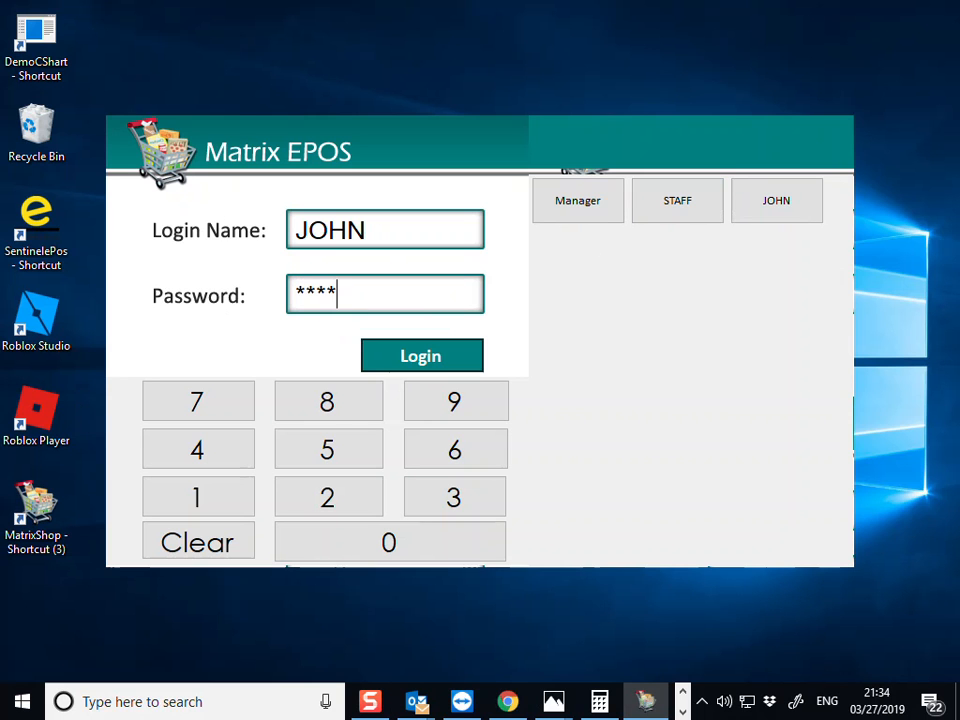
{"action": "left_click", "coordinate": [446, 357]}
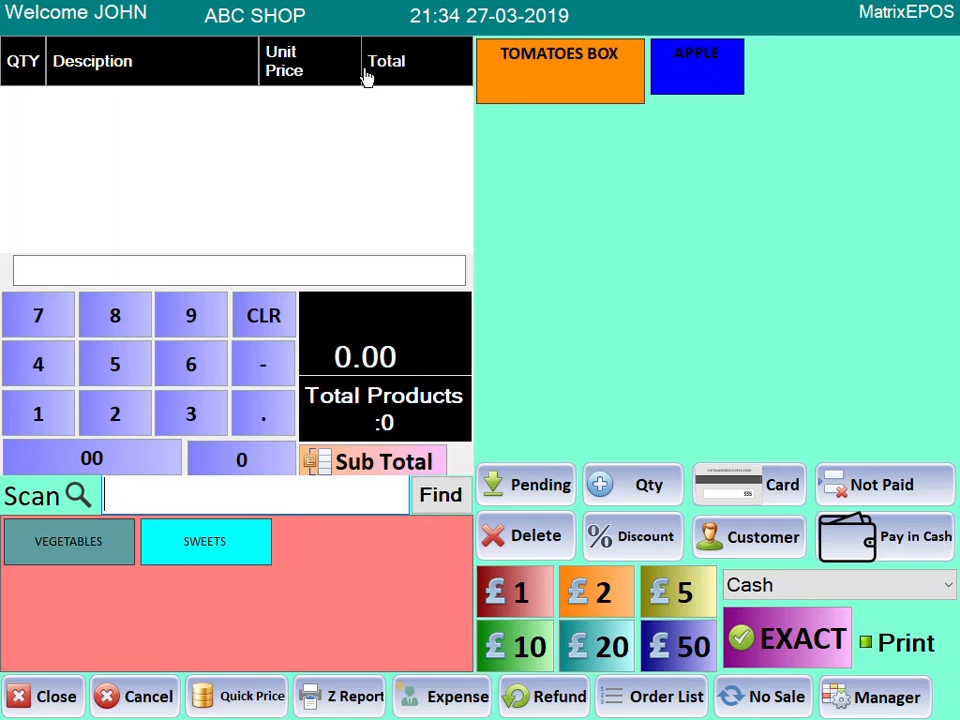
- Sell five TOMATOES BOX (£24.95) with Print ticked, pay with £50, and begin the manager PIN
{"action": "left_click", "coordinate": [549, 75]}
{"action": "left_click", "coordinate": [549, 75]}
{"action": "left_click", "coordinate": [547, 85]}
{"action": "left_click", "coordinate": [545, 95]}
{"action": "left_click", "coordinate": [543, 105]}
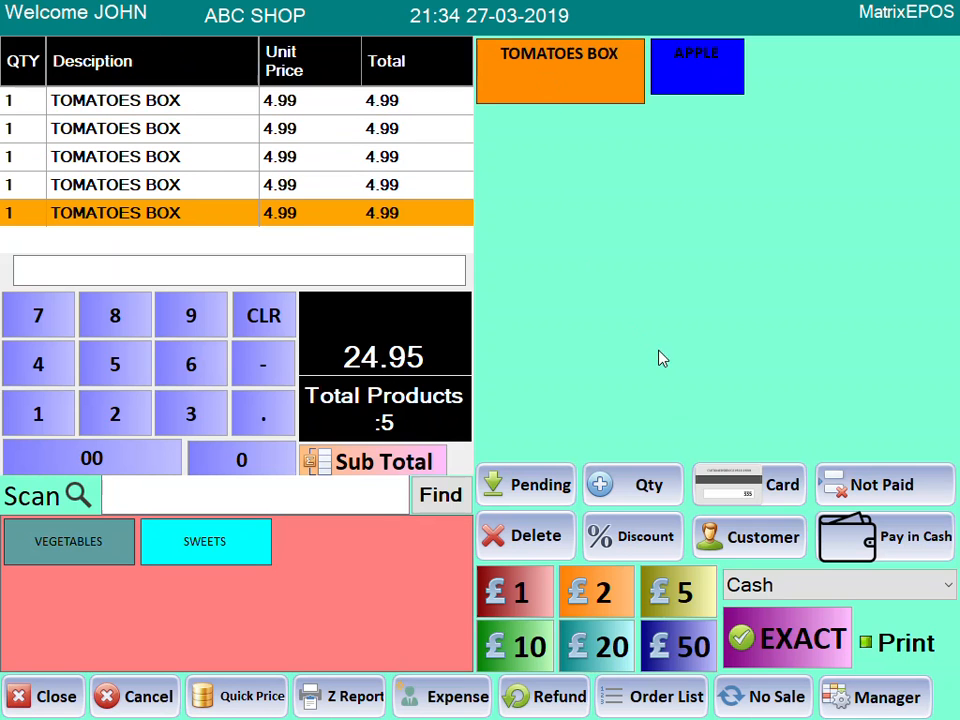
{"action": "left_click", "coordinate": [883, 650]}
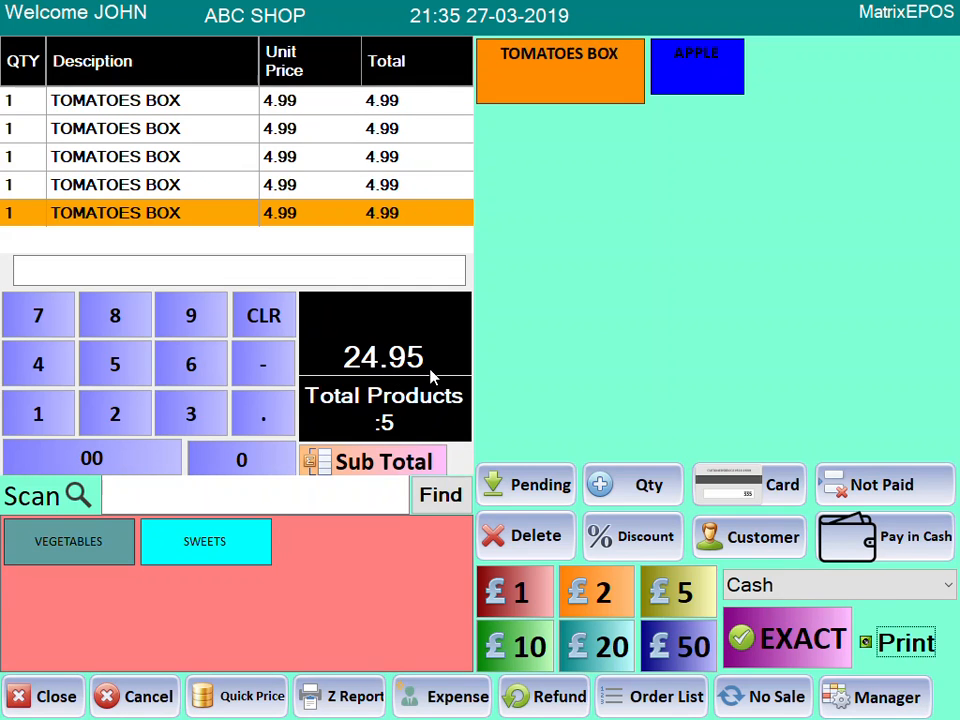
{"action": "left_click", "coordinate": [666, 650]}
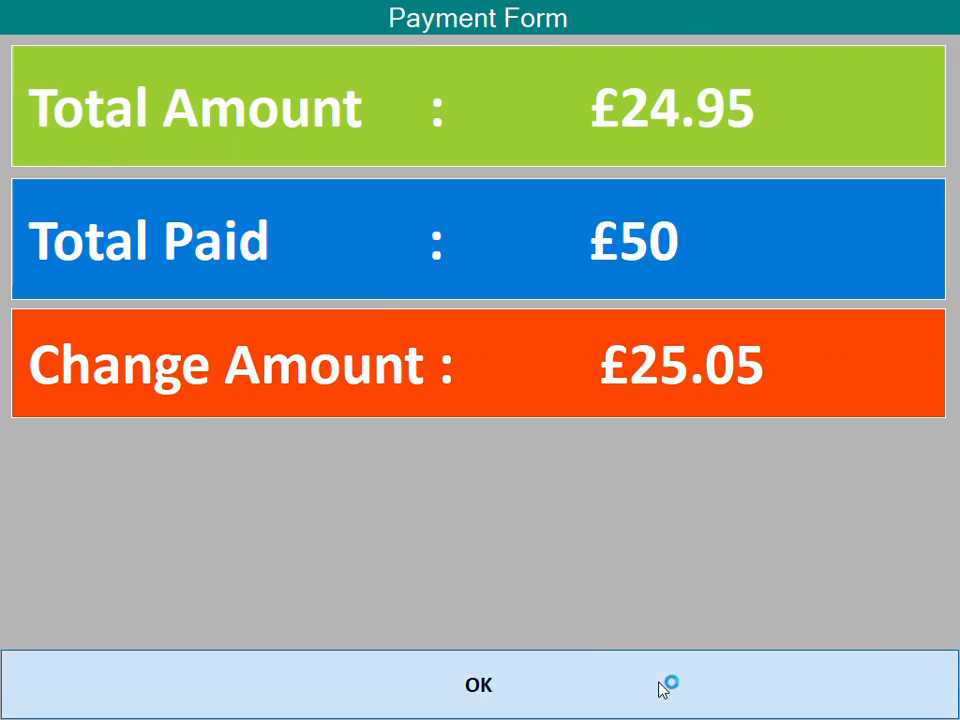
{"action": "left_click", "coordinate": [664, 686]}
{"action": "double_click", "coordinate": [364, 503]}
{"action": "left_click", "coordinate": [364, 503]}
- Set the receipt printer to Microsoft XPS Document Writer in Configuration and save it
{"action": "left_click", "coordinate": [482, 372]}
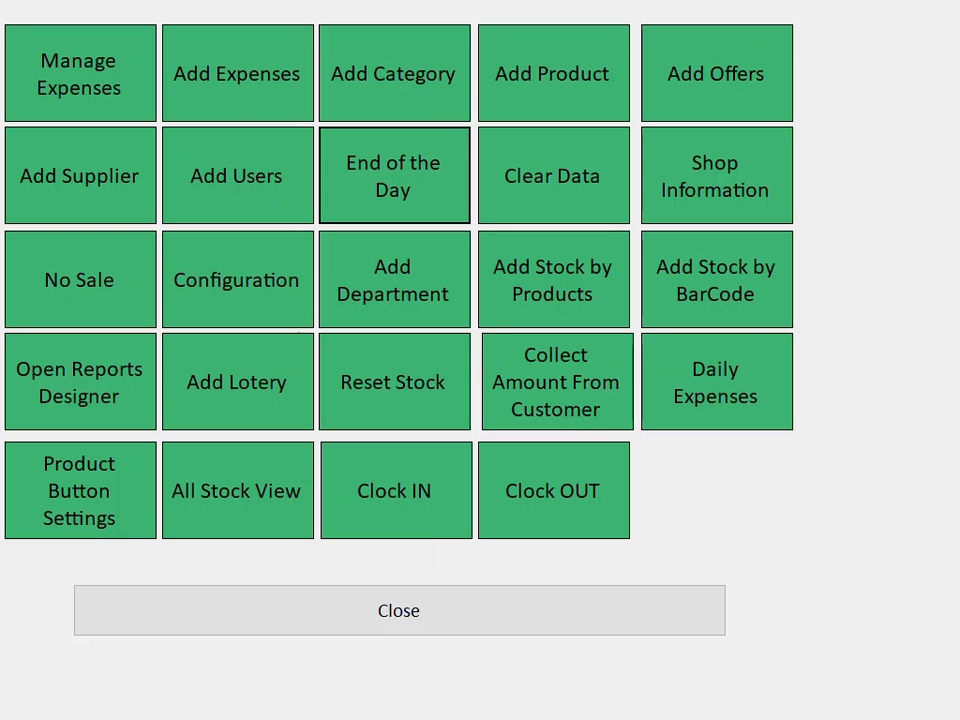
{"action": "left_click", "coordinate": [279, 289]}
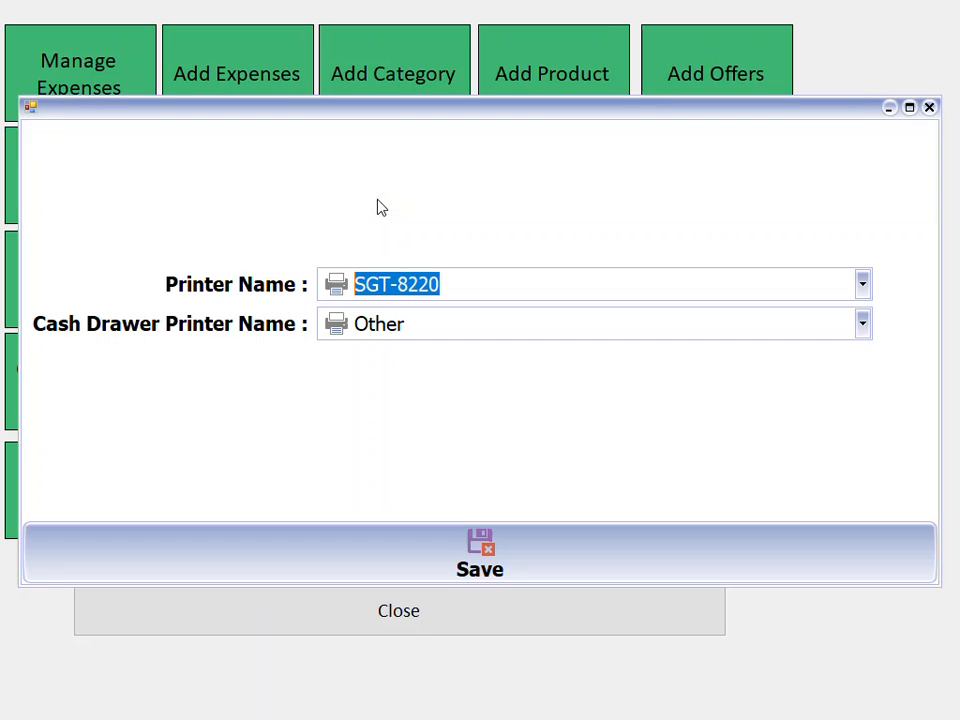
{"action": "left_click", "coordinate": [866, 285]}
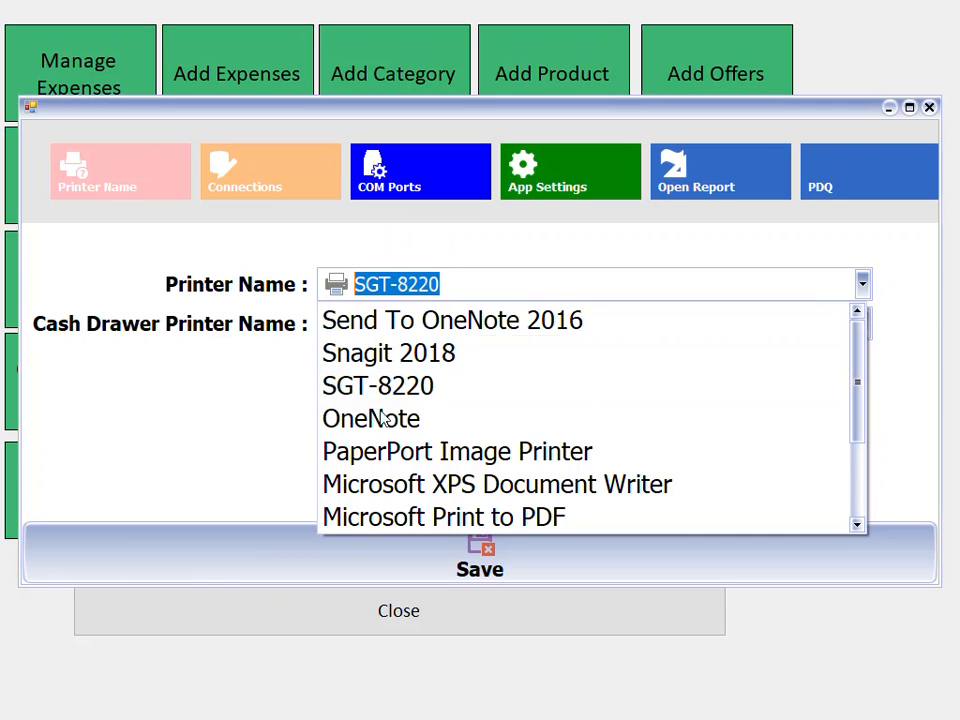
{"action": "left_click", "coordinate": [408, 492]}
{"action": "left_click", "coordinate": [508, 561]}
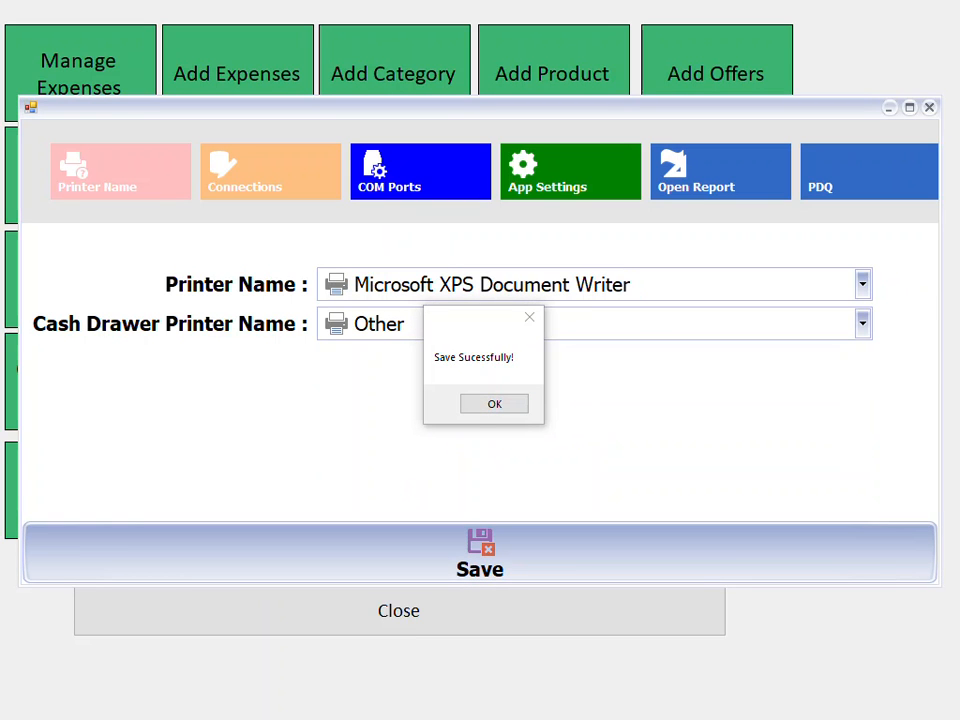
{"action": "key", "text": "Return"}
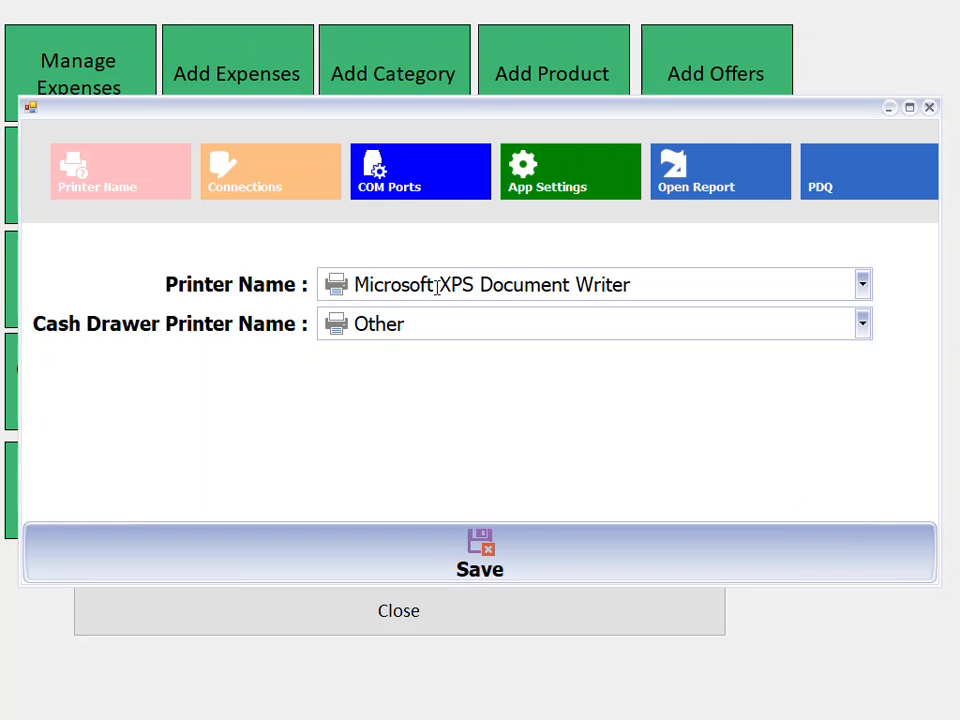
{"action": "left_click", "coordinate": [531, 550]}
{"action": "left_click", "coordinate": [519, 405]}
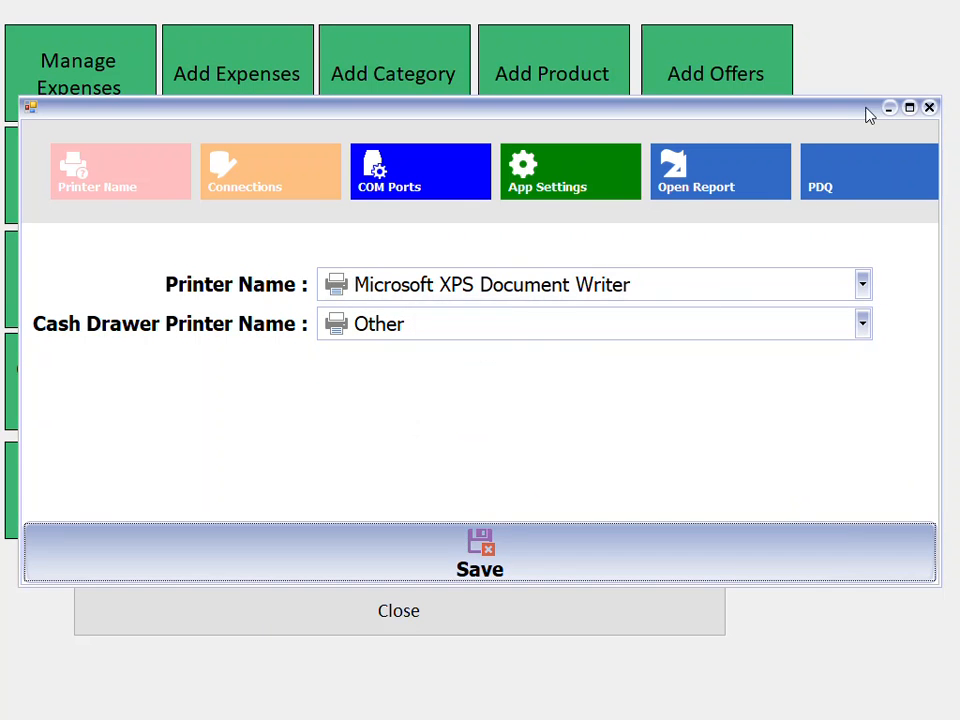
- Close the configuration window and manager menu, and exit Matrix EPOS
{"action": "left_click", "coordinate": [929, 107]}
{"action": "left_click", "coordinate": [626, 605]}
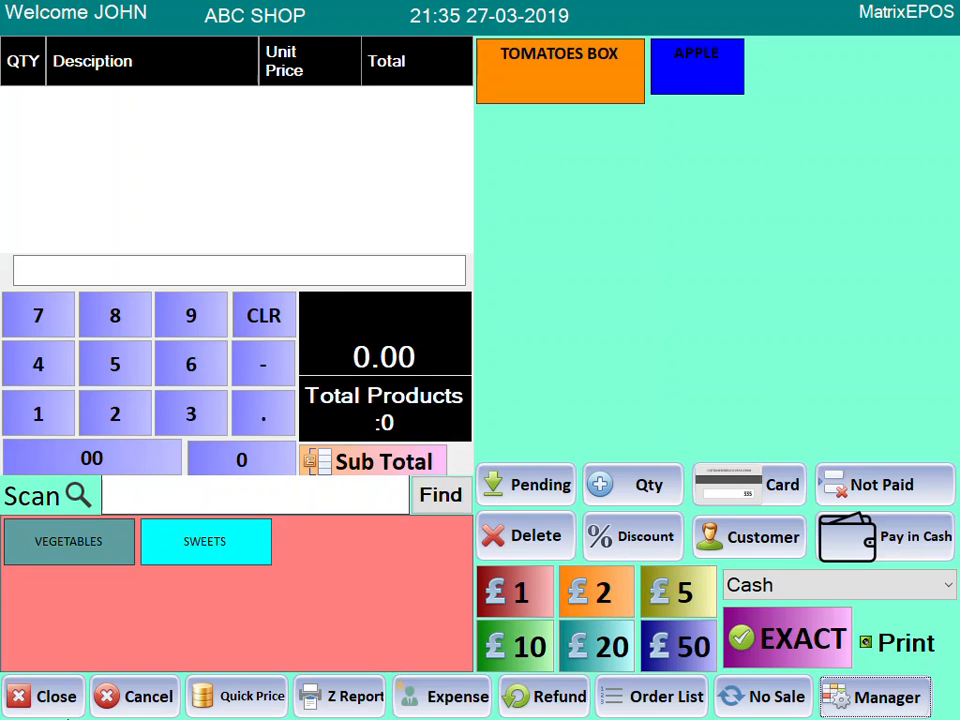
{"action": "left_click", "coordinate": [47, 693]}
- Relaunch, log in as STAFF, and pay a TOMATOES BOX sale with £50
{"action": "left_click", "coordinate": [30, 515]}
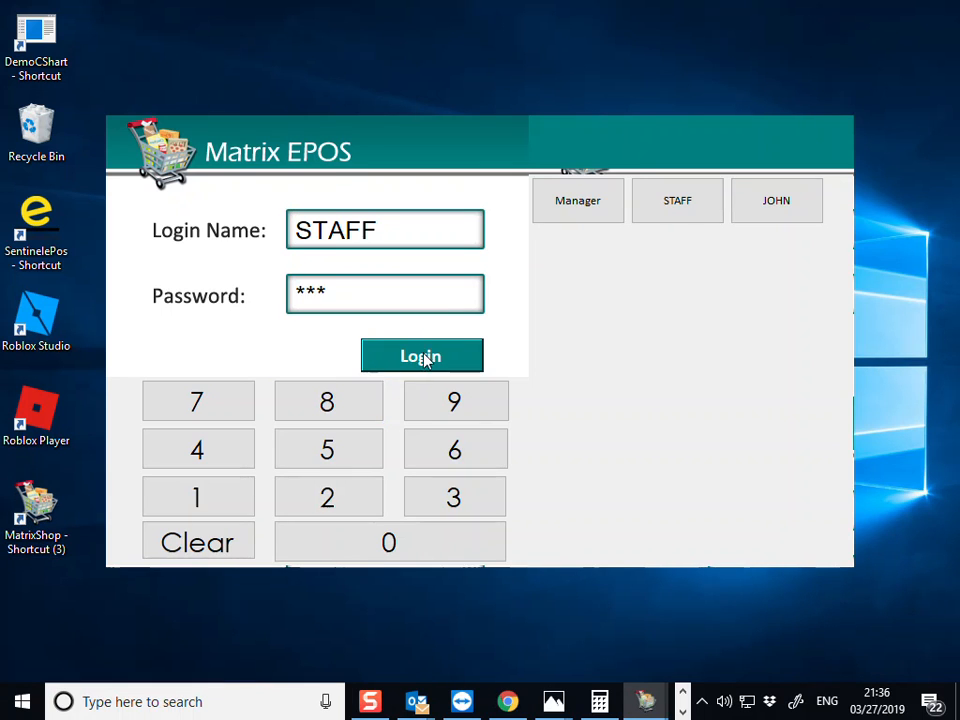
{"action": "left_click", "coordinate": [422, 357]}
{"action": "left_click", "coordinate": [530, 94]}
{"action": "left_click", "coordinate": [530, 94]}
{"action": "left_click", "coordinate": [530, 94]}
{"action": "left_click", "coordinate": [528, 92]}
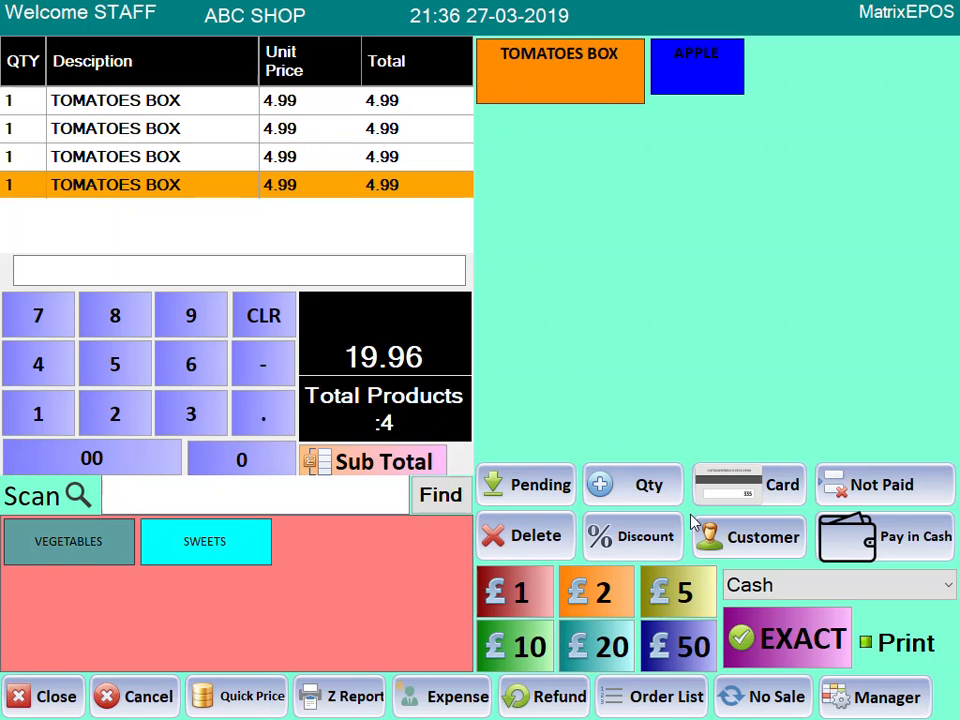
{"action": "left_click", "coordinate": [697, 665]}
{"action": "left_click", "coordinate": [568, 699]}
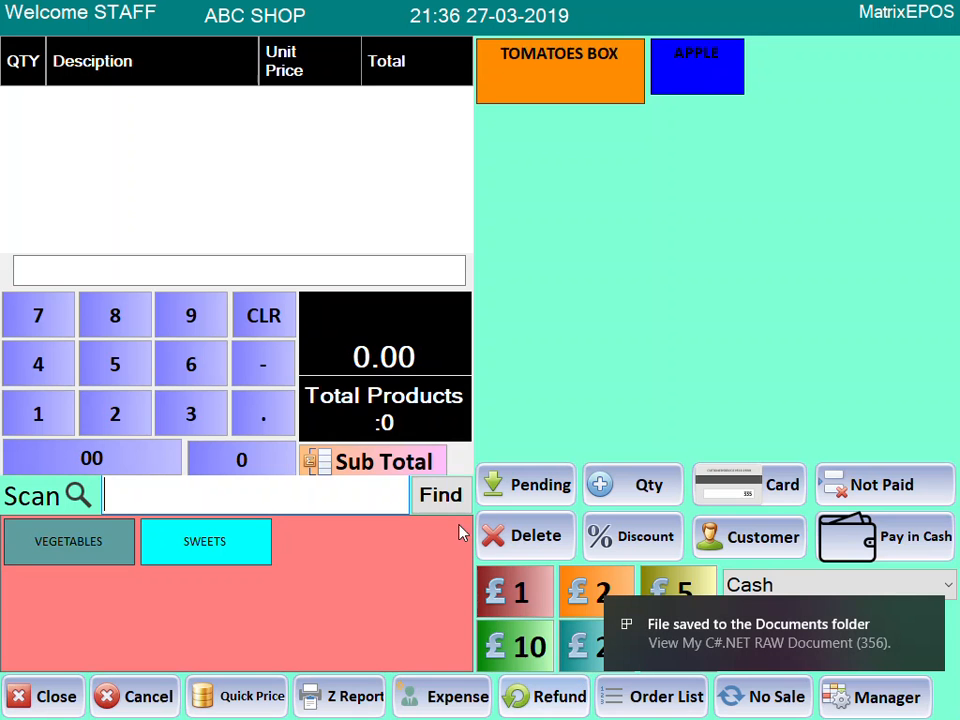
- Ring up another TOMATOES BOX sale, save its receipt as XPS file 111, and exit
{"action": "left_click", "coordinate": [535, 91]}
{"action": "left_click", "coordinate": [535, 91]}
{"action": "left_click", "coordinate": [555, 77]}
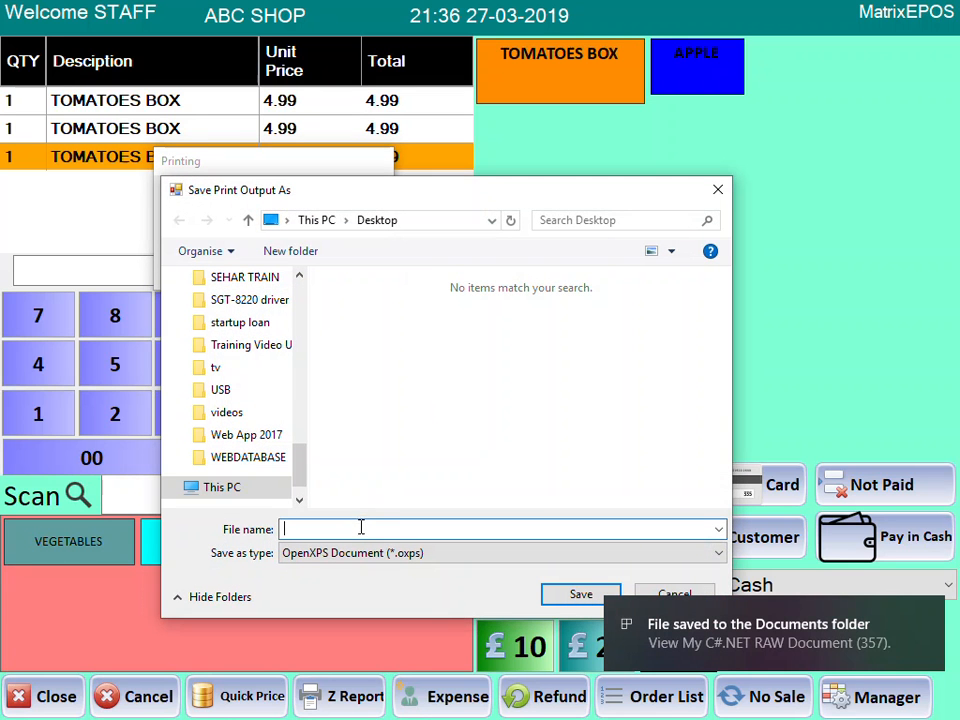
{"action": "left_click", "coordinate": [581, 594]}
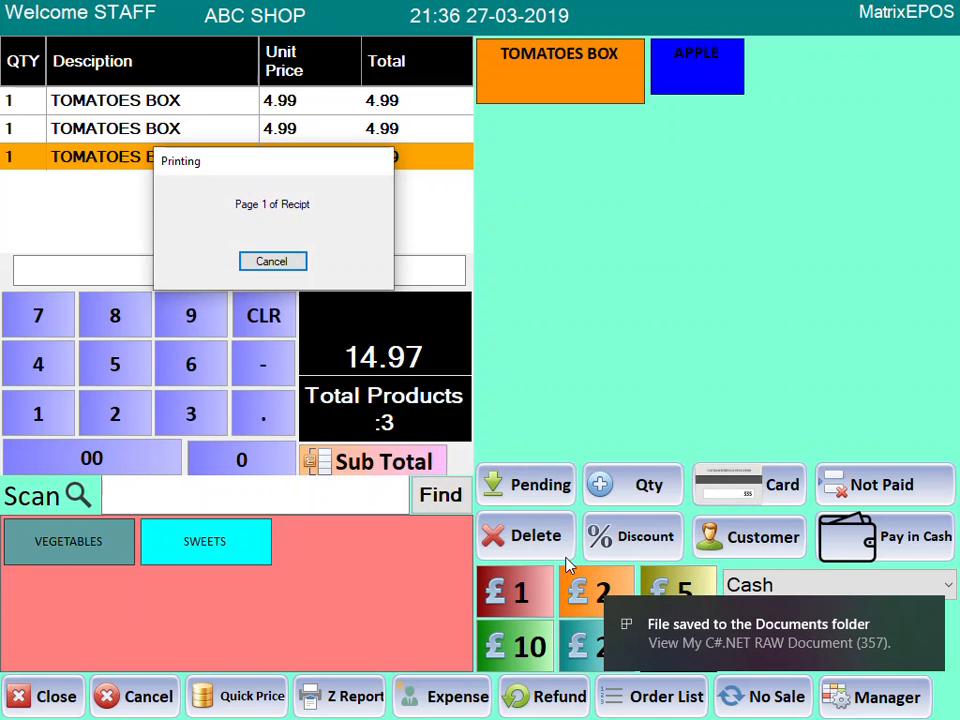
{"action": "left_click", "coordinate": [512, 668]}
{"action": "left_click", "coordinate": [43, 694]}
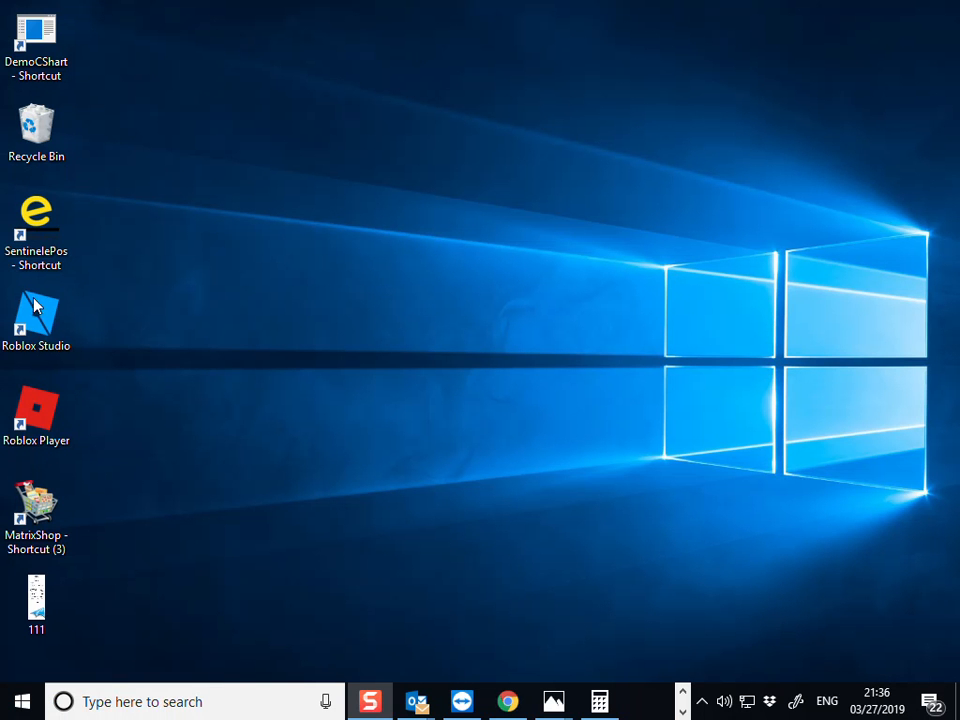
- Review invoice 4's shop name, items and VAT summary in receipt 111, then relaunch Matrix EPOS
{"action": "double_click", "coordinate": [49, 609]}
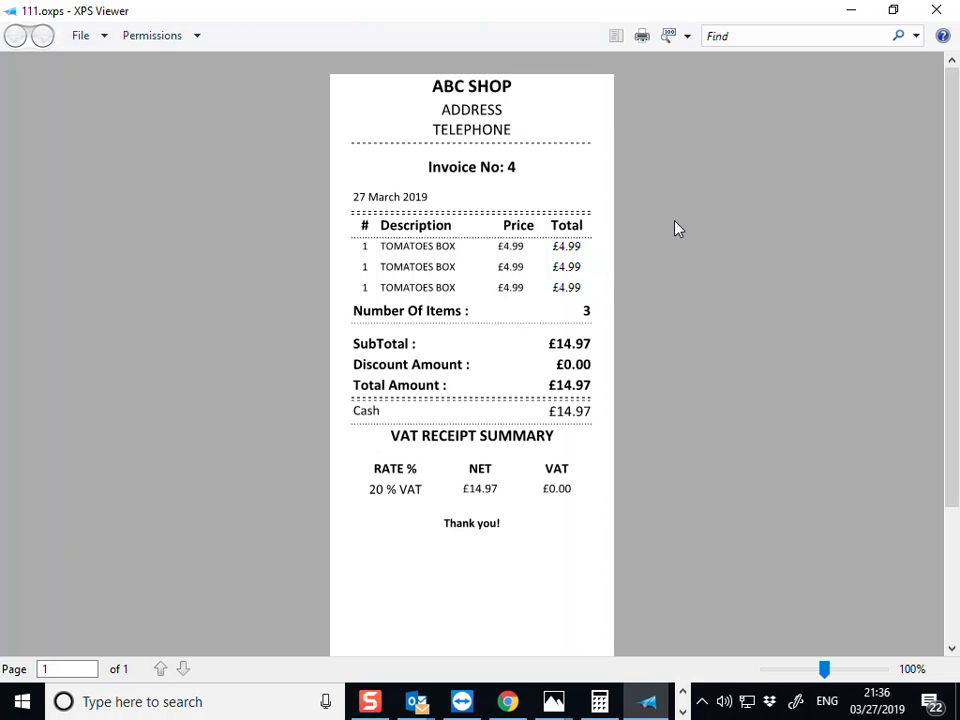
{"action": "left_click_drag", "start_coordinate": [430, 87], "coordinate": [323, 206]}
{"action": "left_click_drag", "start_coordinate": [381, 250], "coordinate": [585, 385]}
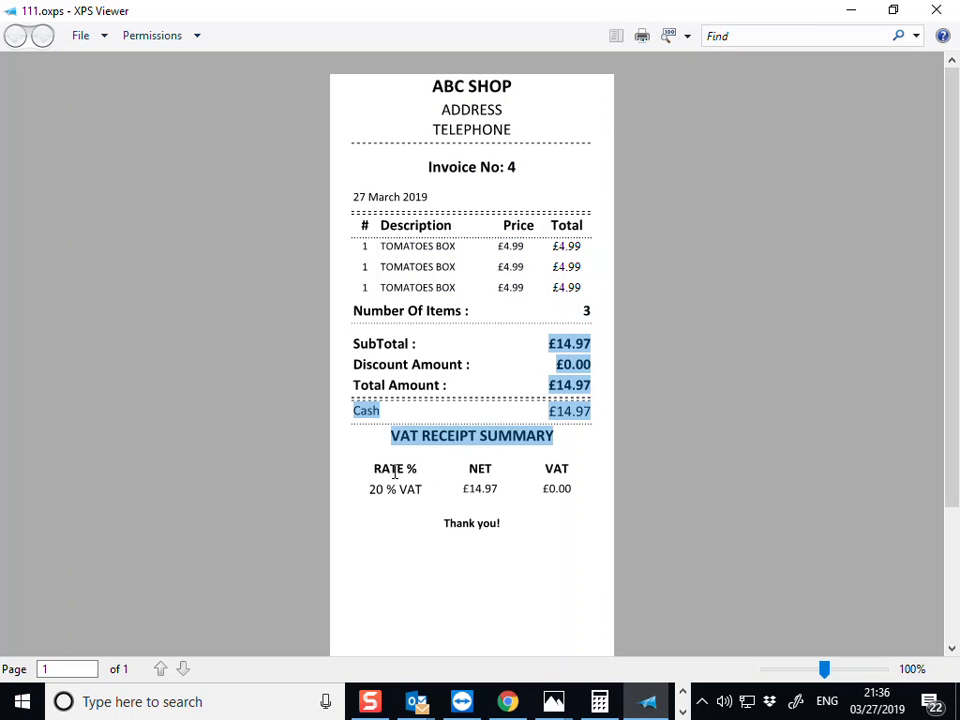
{"action": "left_click_drag", "start_coordinate": [395, 472], "coordinate": [597, 473]}
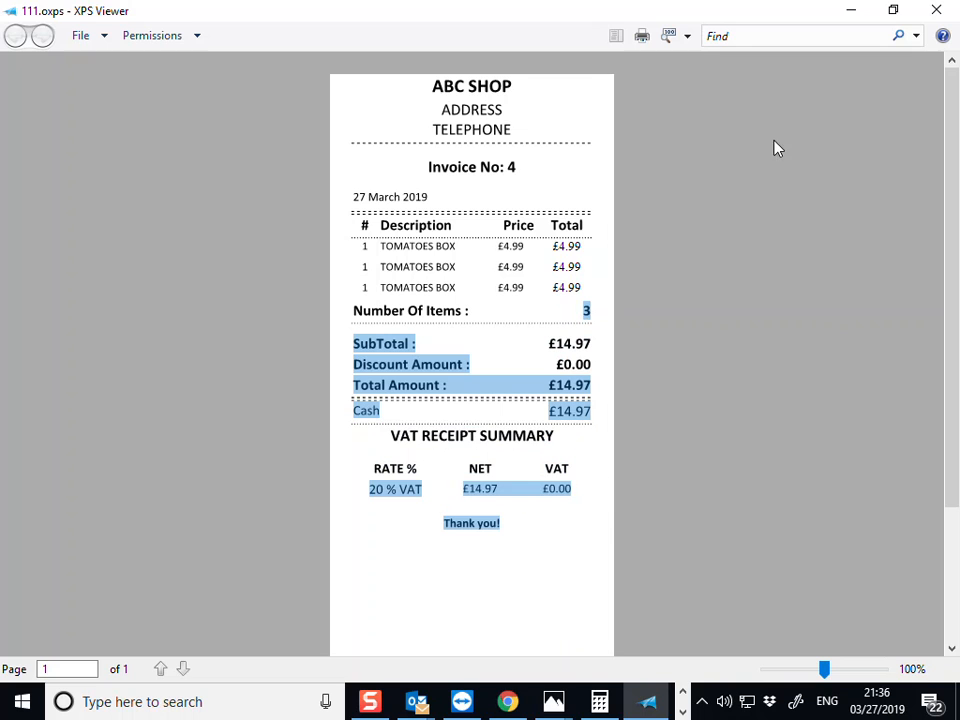
{"action": "left_click", "coordinate": [936, 10]}
{"action": "double_click", "coordinate": [55, 530]}
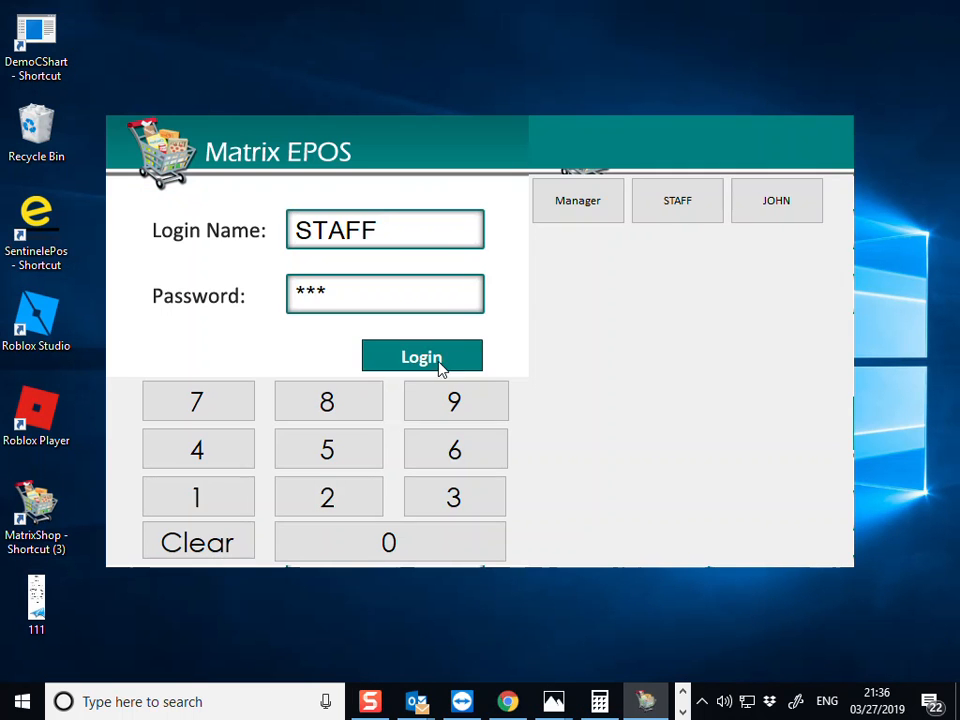
- Log in as STAFF, then as manager, and open the Recipt Report template for editing
{"action": "left_click", "coordinate": [437, 368]}
{"action": "left_click", "coordinate": [853, 690]}
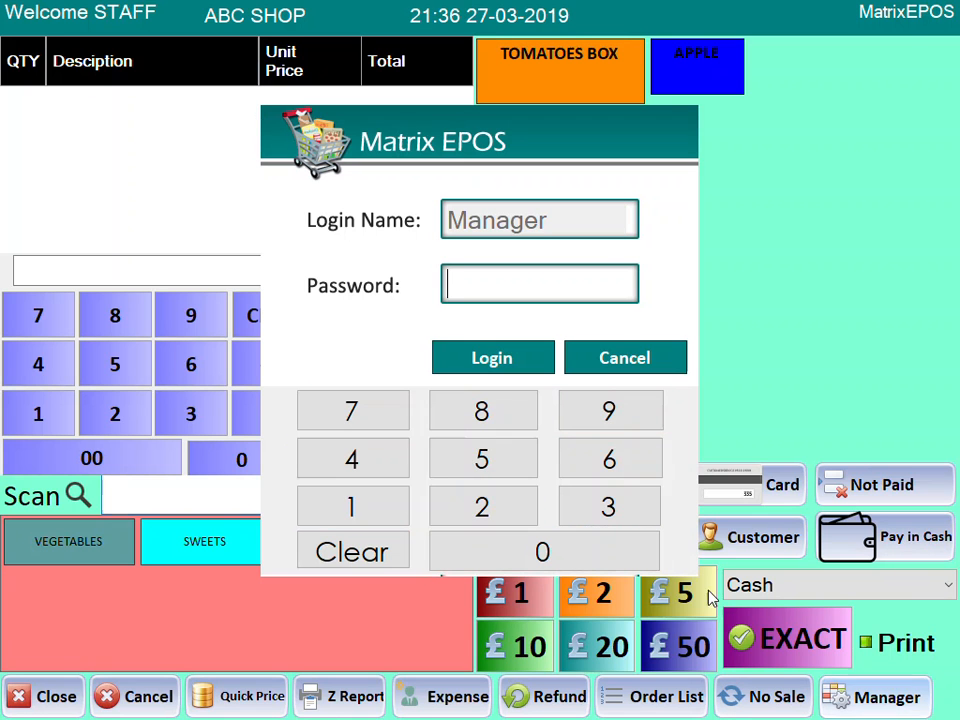
{"action": "left_click", "coordinate": [381, 523]}
{"action": "left_click", "coordinate": [381, 523]}
{"action": "left_click", "coordinate": [381, 523]}
{"action": "left_click", "coordinate": [476, 354]}
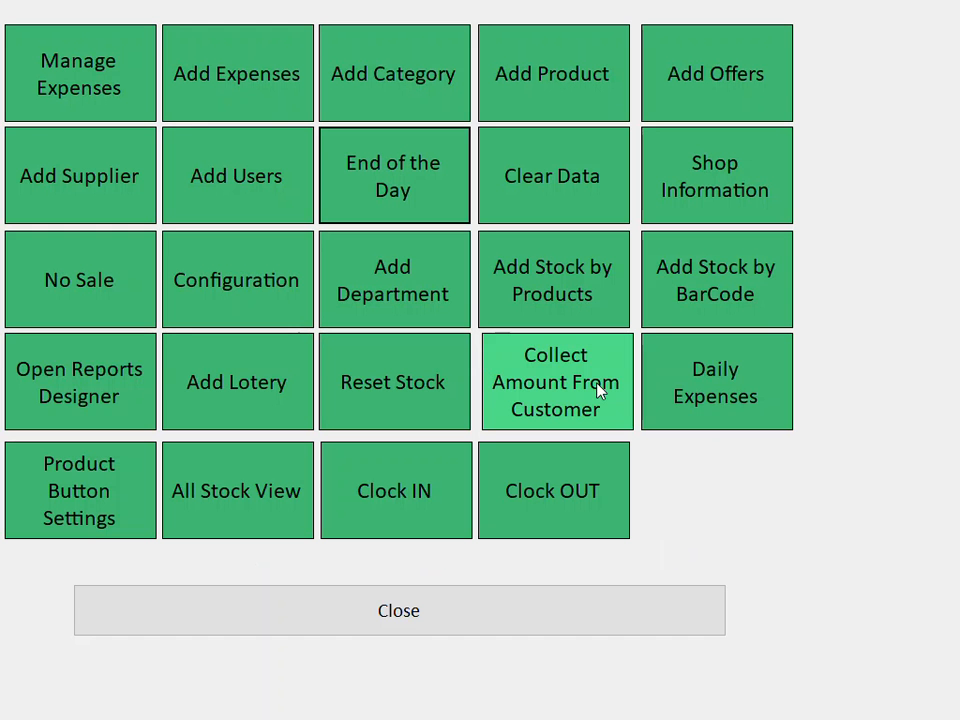
{"action": "left_click", "coordinate": [96, 398]}
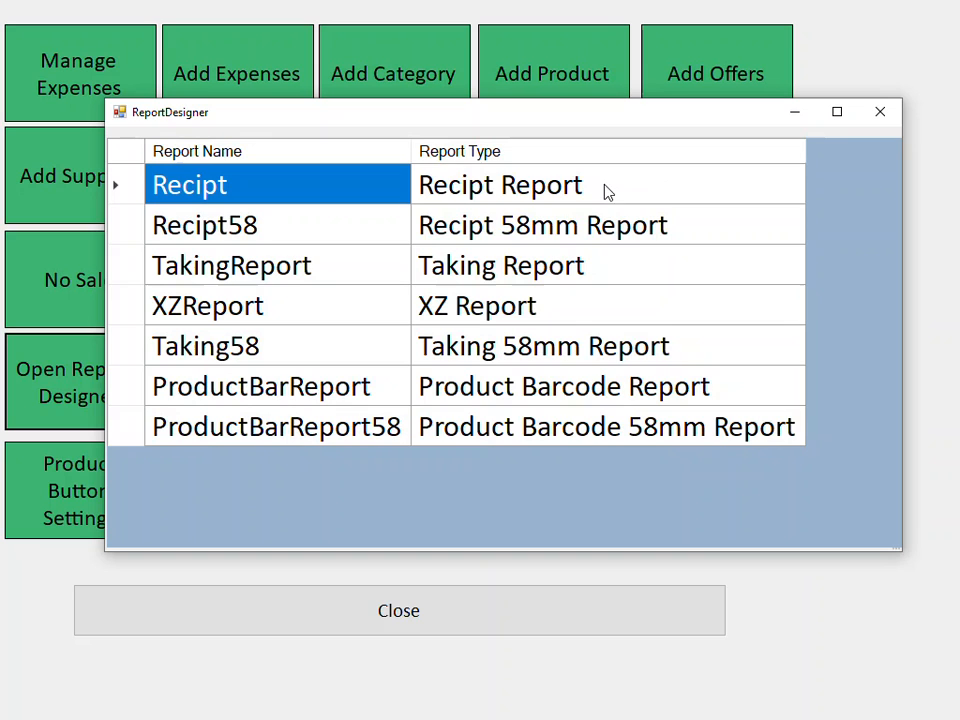
{"action": "left_click", "coordinate": [513, 195]}
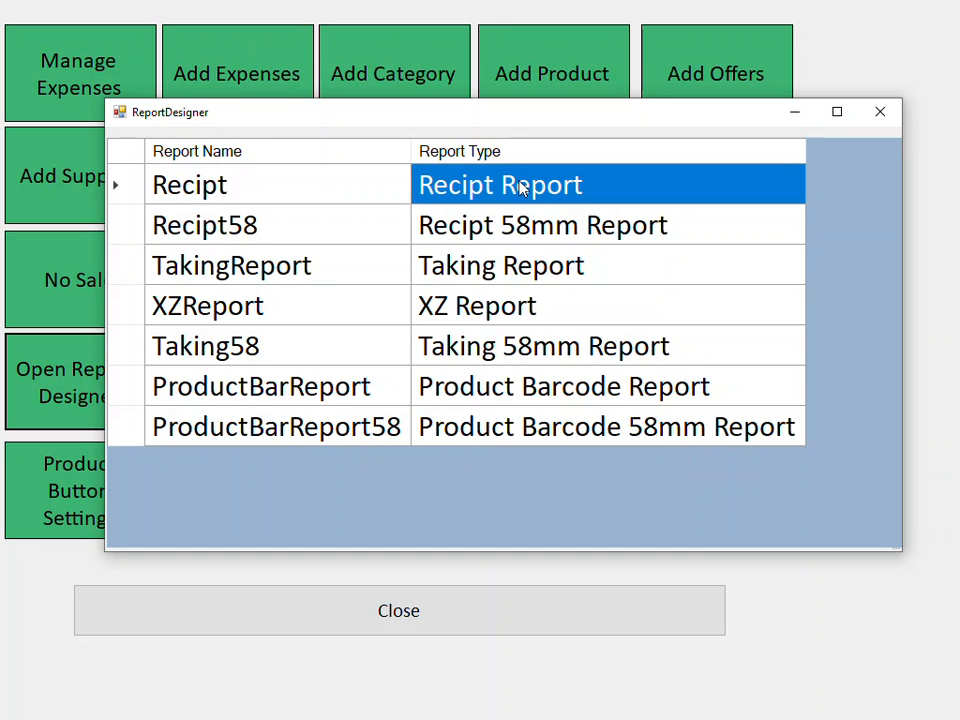
{"action": "double_click", "coordinate": [520, 188]}
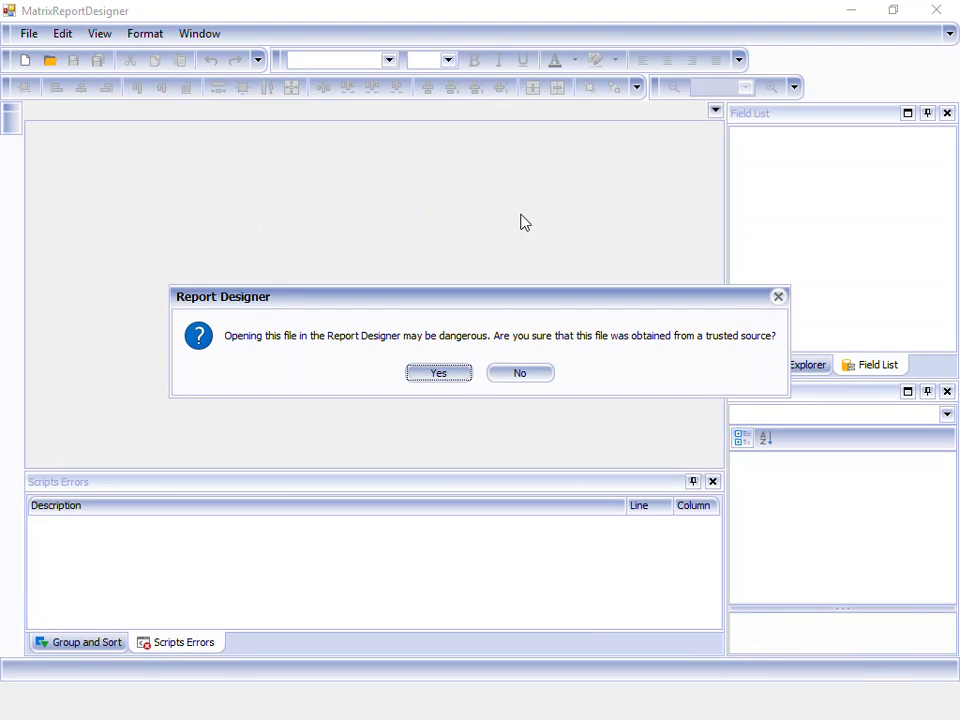
- Trust the template file, then delete the VAT RECEIPT SUMMARY heading and its RATE % / NET / VAT table
{"action": "left_click", "coordinate": [460, 370]}
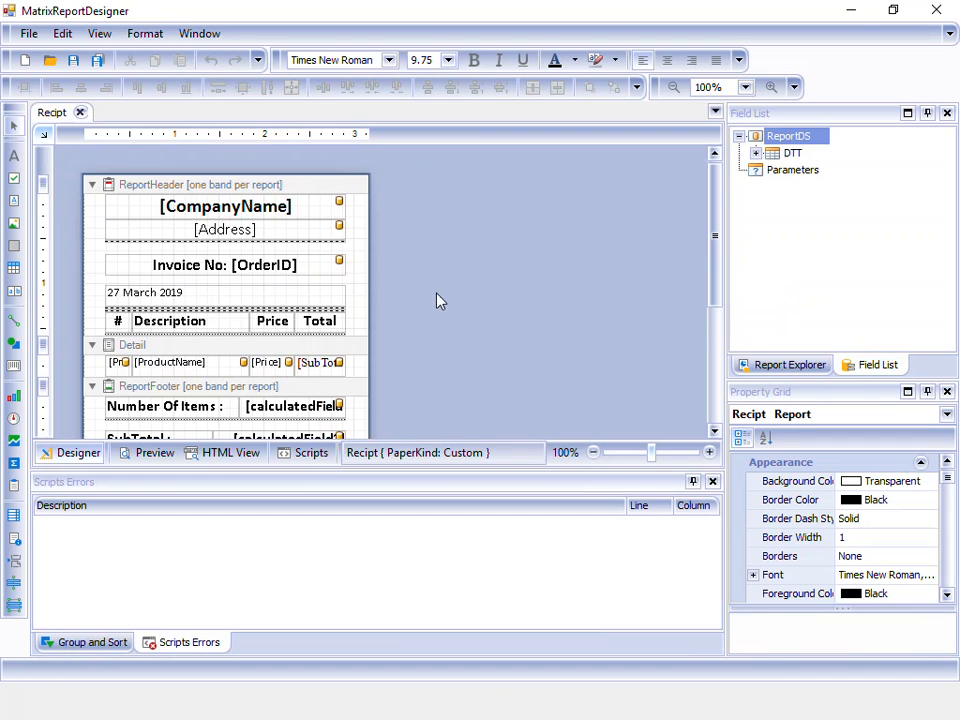
{"action": "left_click_drag", "start_coordinate": [716, 228], "coordinate": [718, 322]}
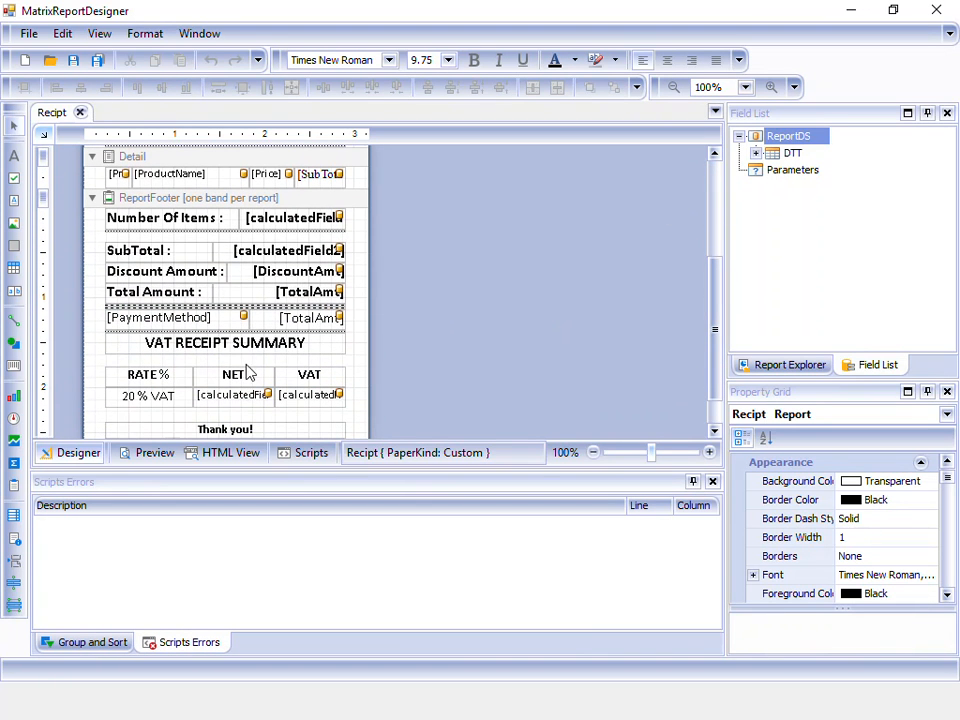
{"action": "left_click", "coordinate": [245, 345]}
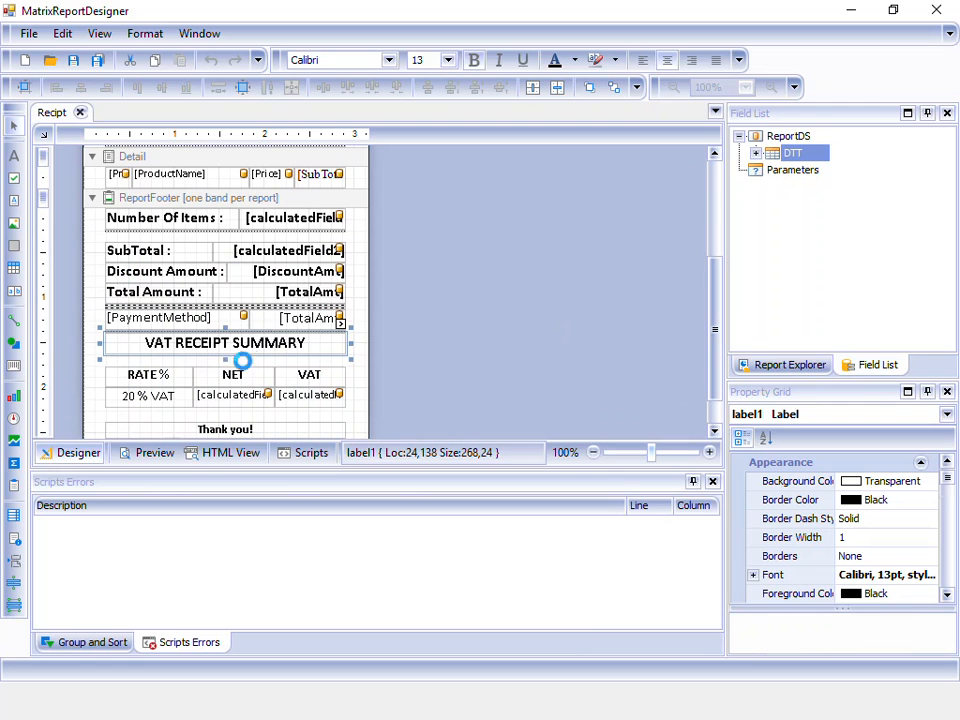
{"action": "key", "text": "Delete"}
{"action": "left_click_drag", "start_coordinate": [152, 358], "coordinate": [302, 407]}
{"action": "key", "text": "Delete"}
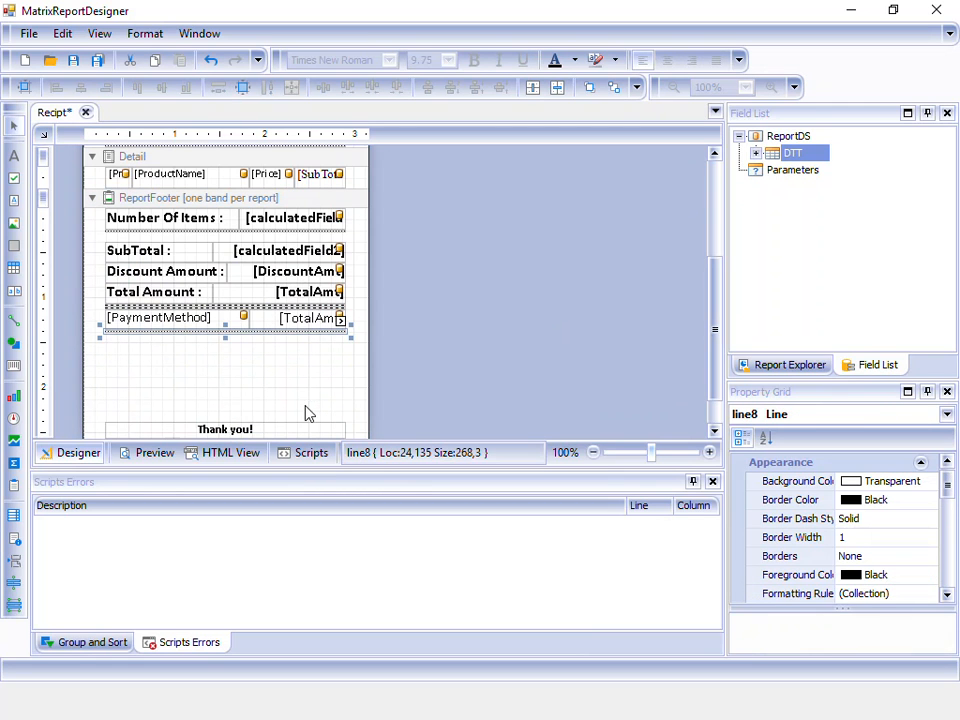
- Move Thank you! up under the payment line and shrink the report footer
{"action": "left_click", "coordinate": [281, 429]}
{"action": "left_click_drag", "start_coordinate": [283, 435], "coordinate": [283, 338]}
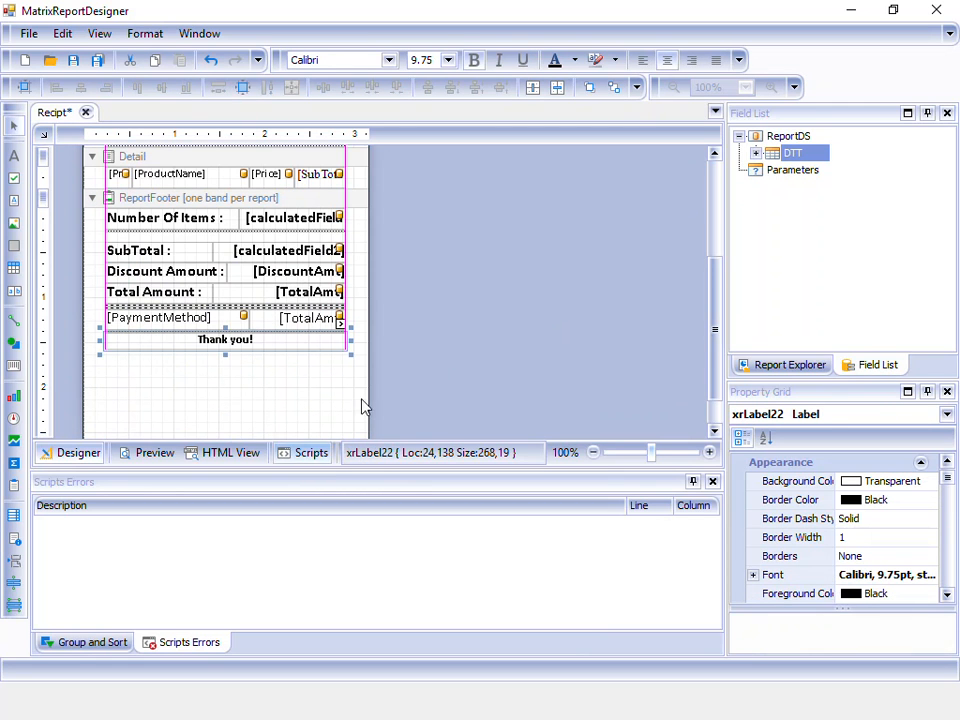
{"action": "scroll", "coordinate": [537, 303], "scroll_direction": "down", "scroll_amount": 1}
{"action": "left_click_drag", "start_coordinate": [308, 400], "coordinate": [325, 316]}
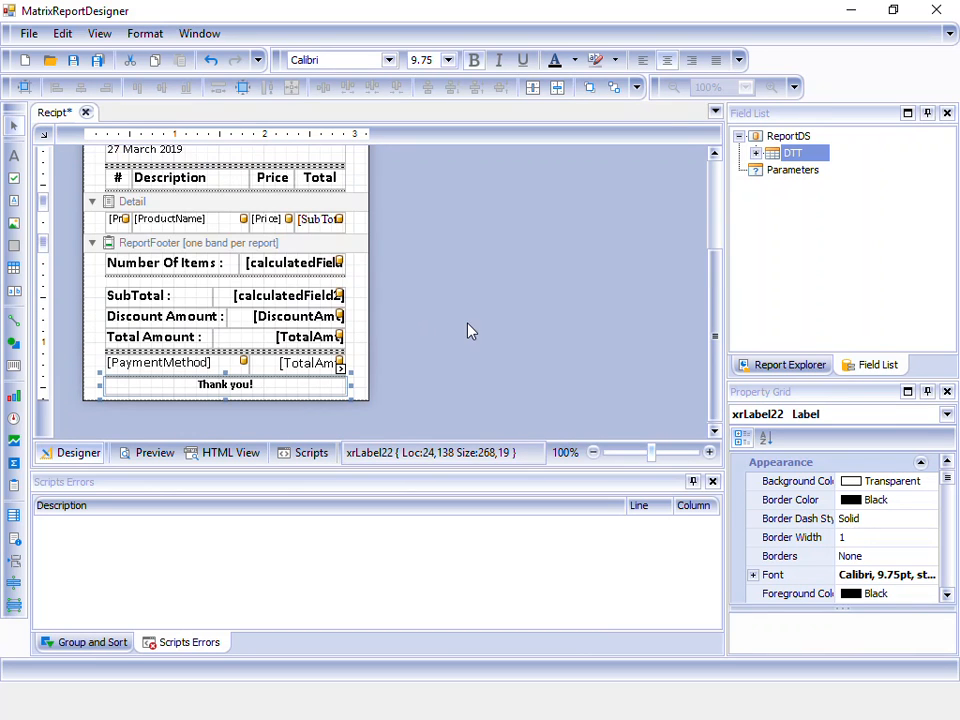
{"action": "scroll", "coordinate": [469, 330], "scroll_direction": "up", "scroll_amount": 1}
{"action": "scroll", "coordinate": [452, 326], "scroll_direction": "down", "scroll_amount": 1}
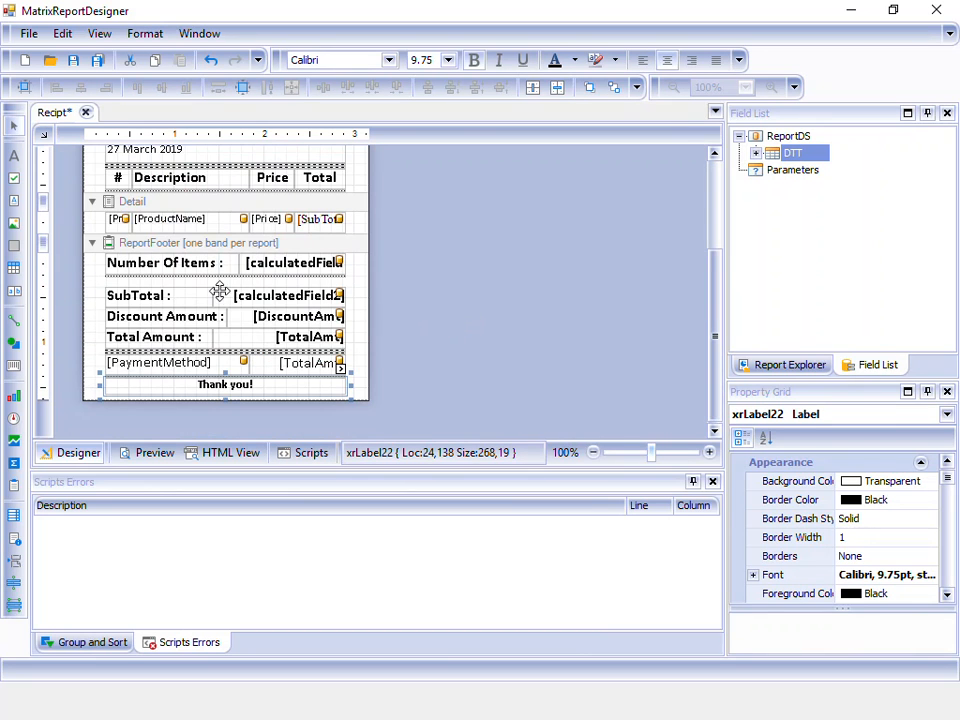
- Make ProductName size 10 bold, and bold the Price and SubTotal item fields
{"action": "left_click", "coordinate": [169, 218]}
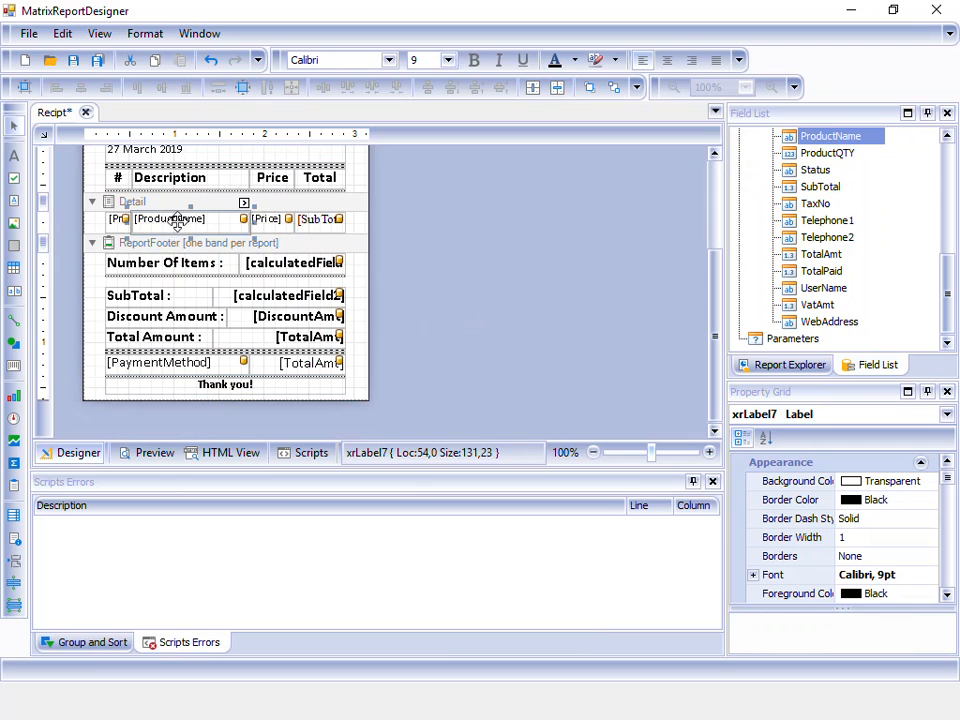
{"action": "left_click", "coordinate": [449, 61]}
{"action": "left_click", "coordinate": [428, 106]}
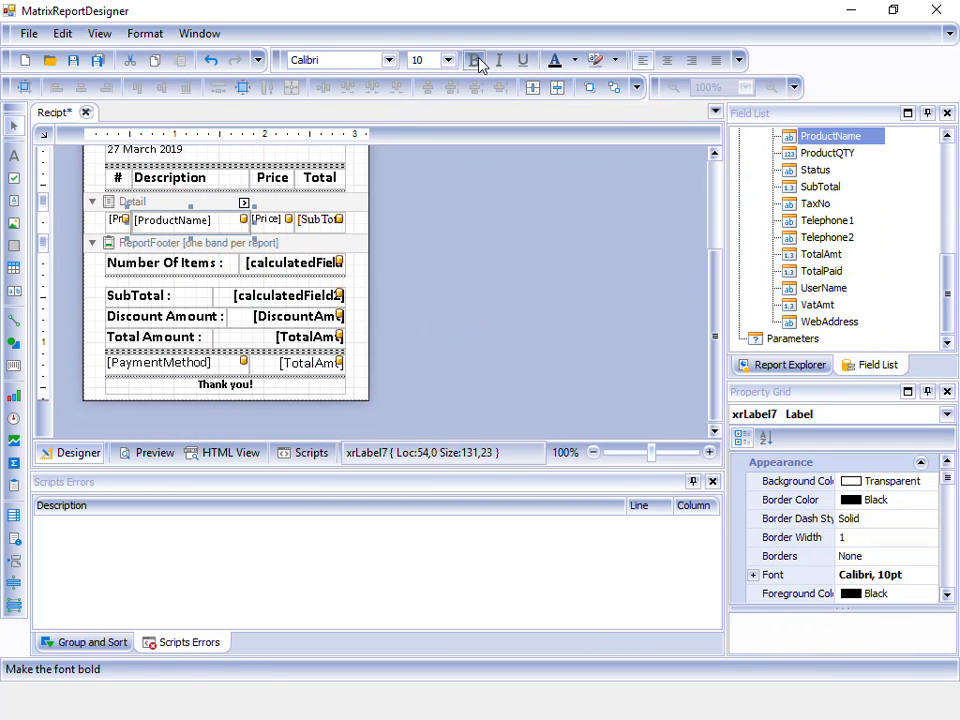
{"action": "left_click", "coordinate": [474, 60]}
{"action": "left_click", "coordinate": [267, 219]}
{"action": "left_click", "coordinate": [474, 60]}
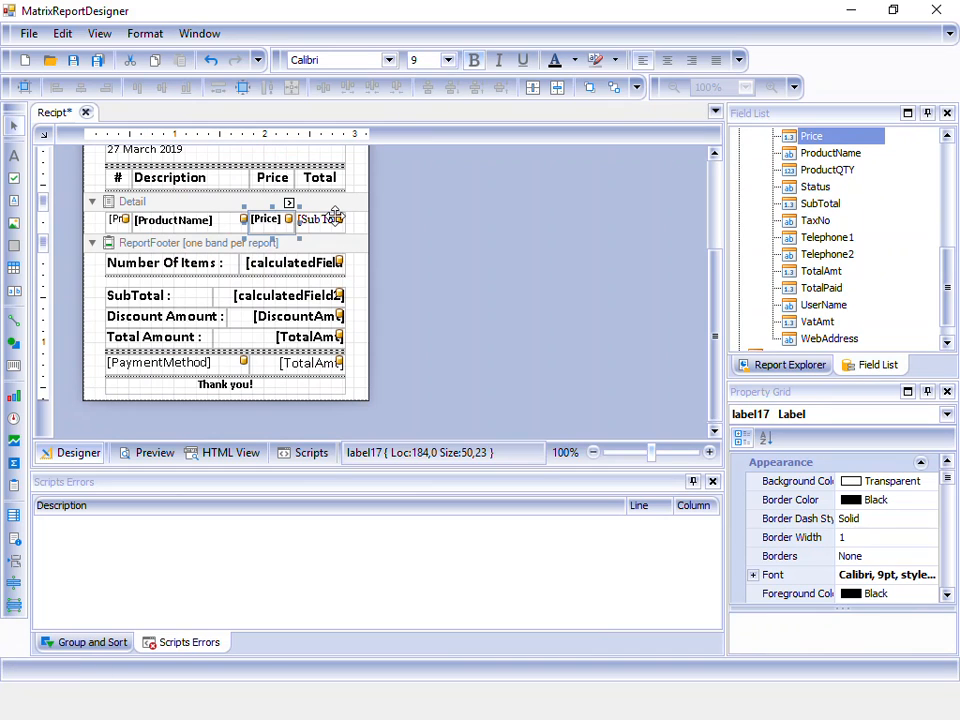
{"action": "left_click", "coordinate": [320, 219]}
{"action": "left_click", "coordinate": [475, 62]}
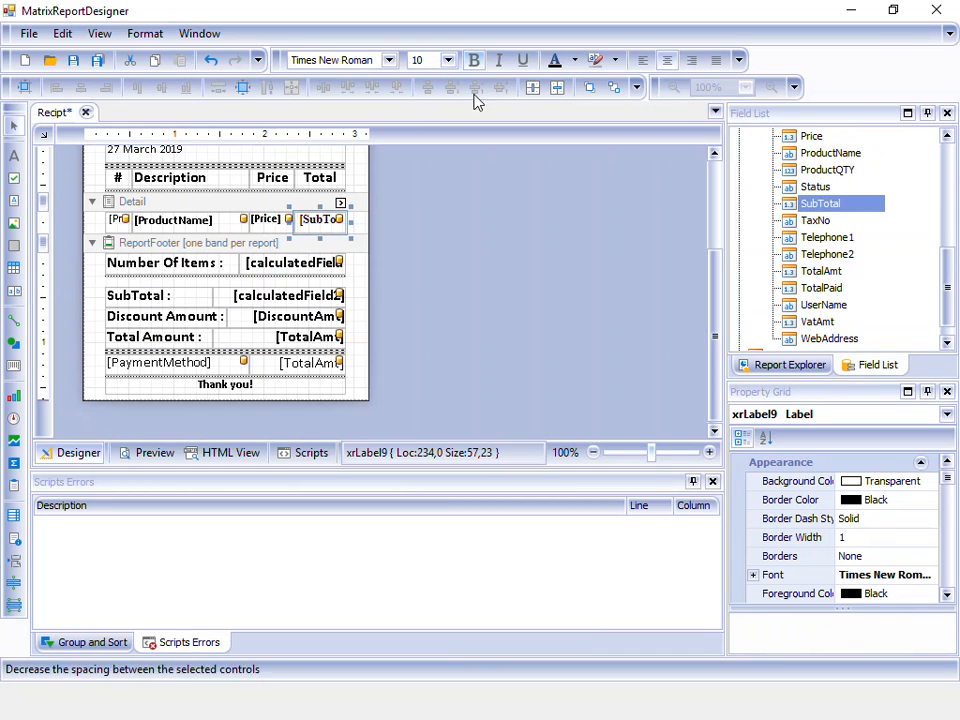
- Save the receipt template and close the designer and template list
{"action": "left_click", "coordinate": [74, 64]}
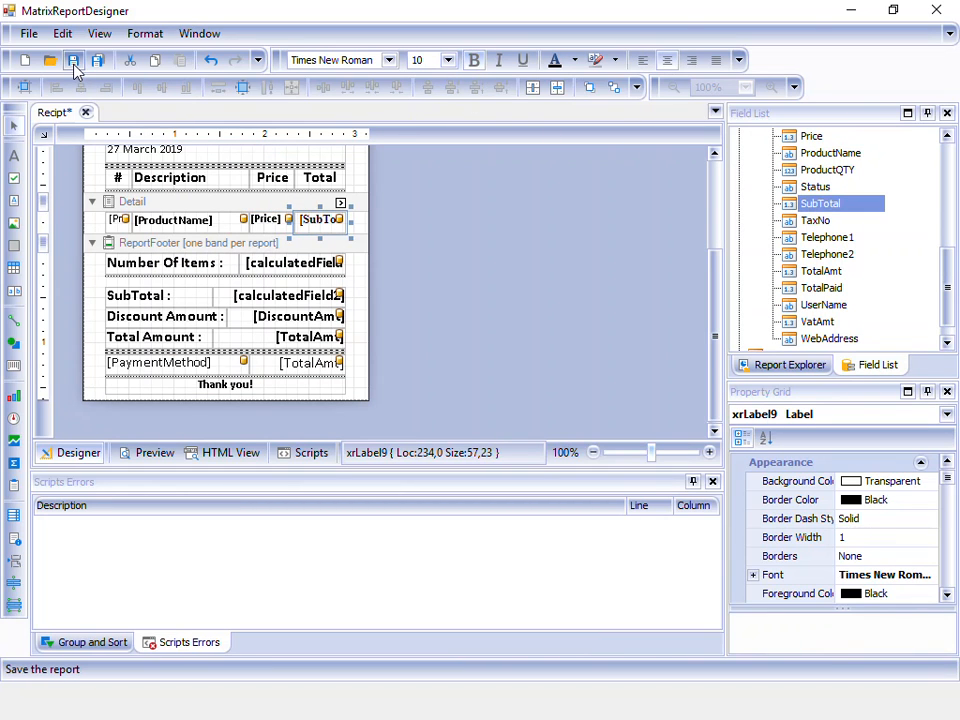
{"action": "left_click", "coordinate": [934, 12]}
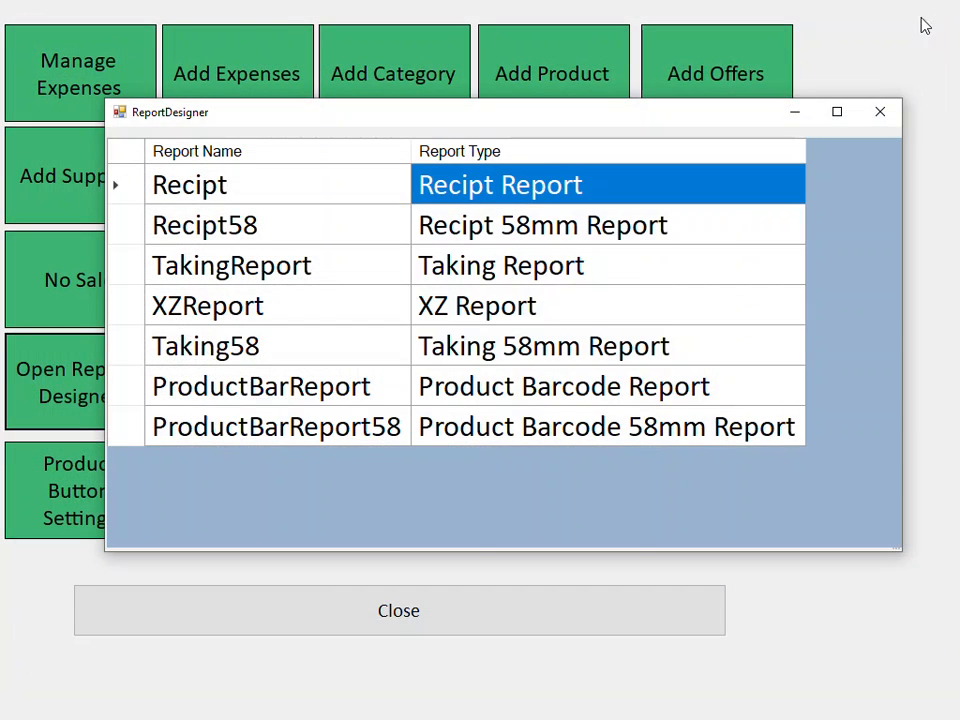
{"action": "left_click", "coordinate": [881, 111]}
- Close the manager menu and ring up TOMATOES BOX with receipt printing on
{"action": "left_click", "coordinate": [321, 630]}
{"action": "left_click", "coordinate": [553, 86]}
{"action": "left_click", "coordinate": [553, 86]}
{"action": "left_click", "coordinate": [553, 86]}
{"action": "left_click", "coordinate": [553, 86]}
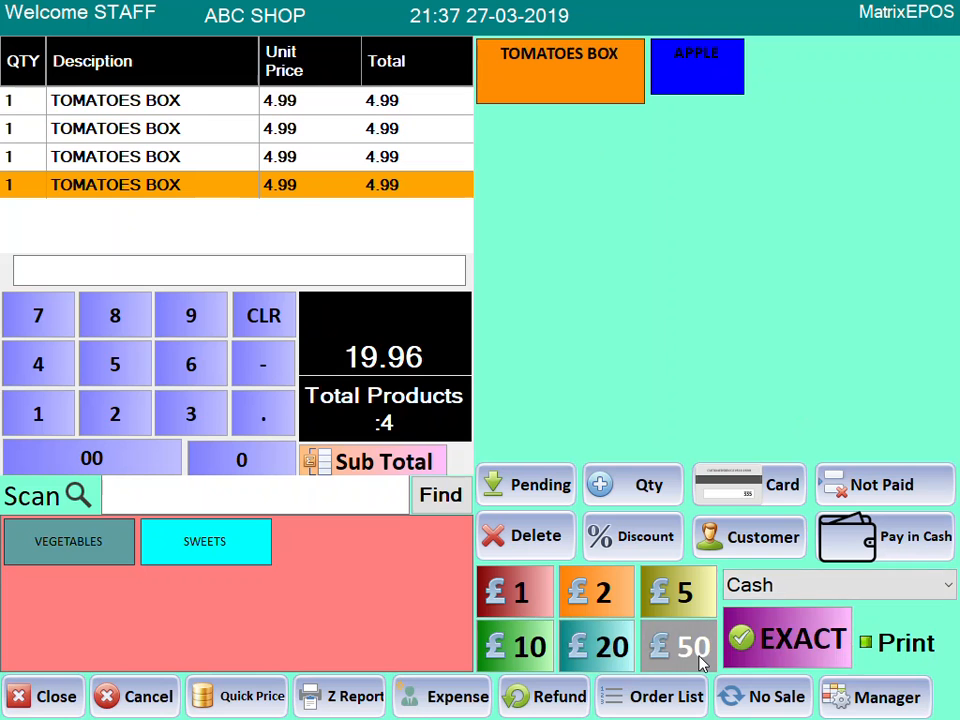
{"action": "left_click", "coordinate": [887, 650]}
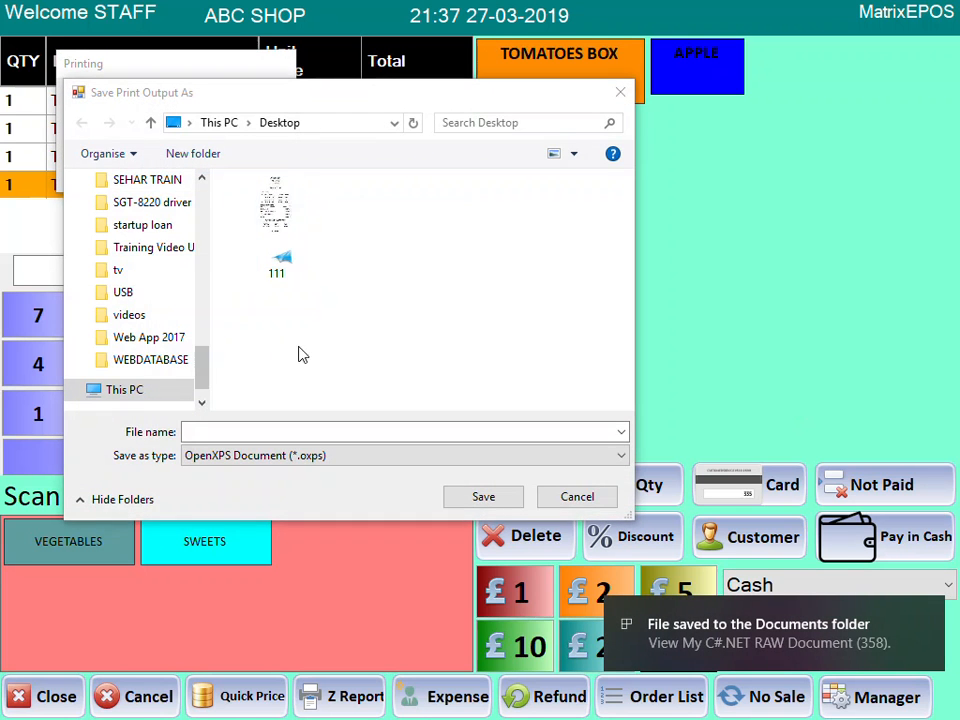
- Save the receipt over file 111, finish the sale, exit, and open the new receipt
{"action": "double_click", "coordinate": [275, 220]}
{"action": "left_click", "coordinate": [535, 357]}
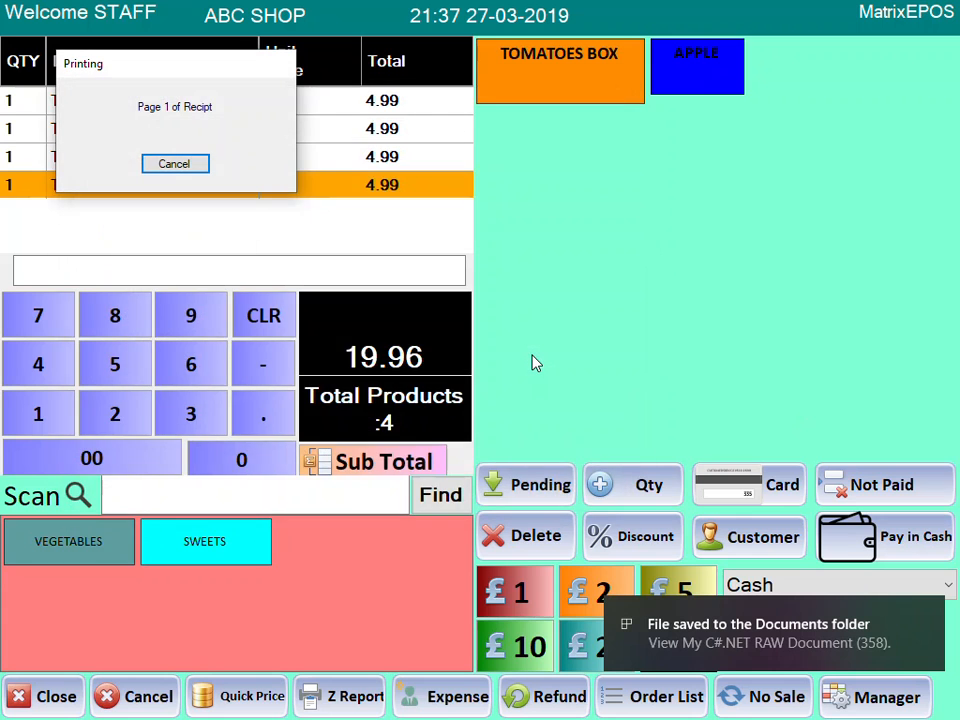
{"action": "left_click", "coordinate": [362, 714]}
{"action": "left_click", "coordinate": [70, 705]}
{"action": "double_click", "coordinate": [36, 630]}
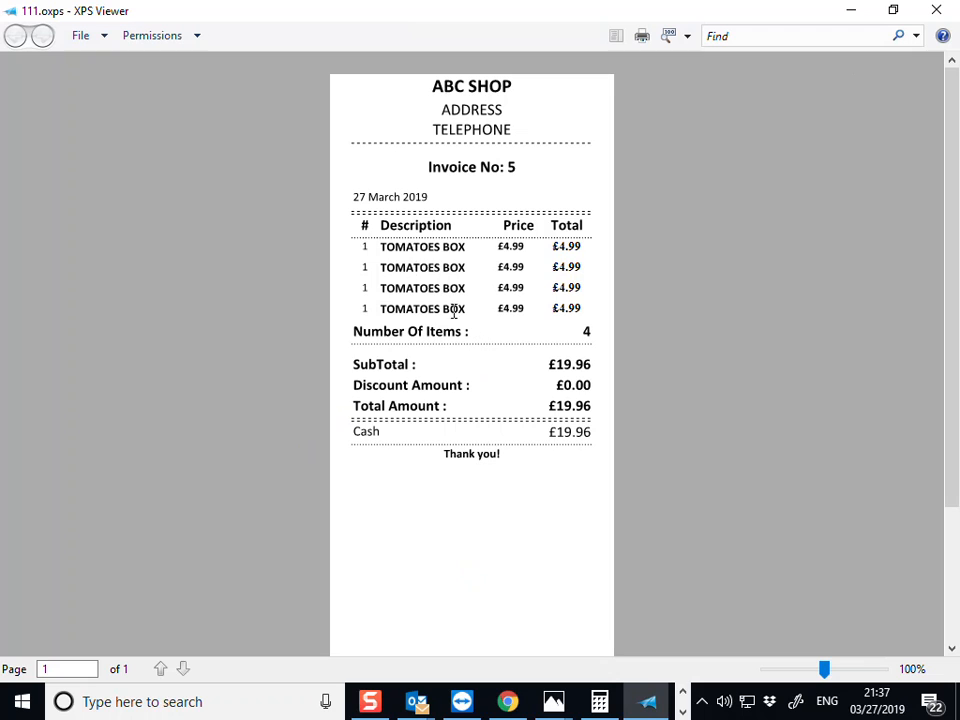
{"action": "left_click_drag", "start_coordinate": [406, 260], "coordinate": [600, 292]}
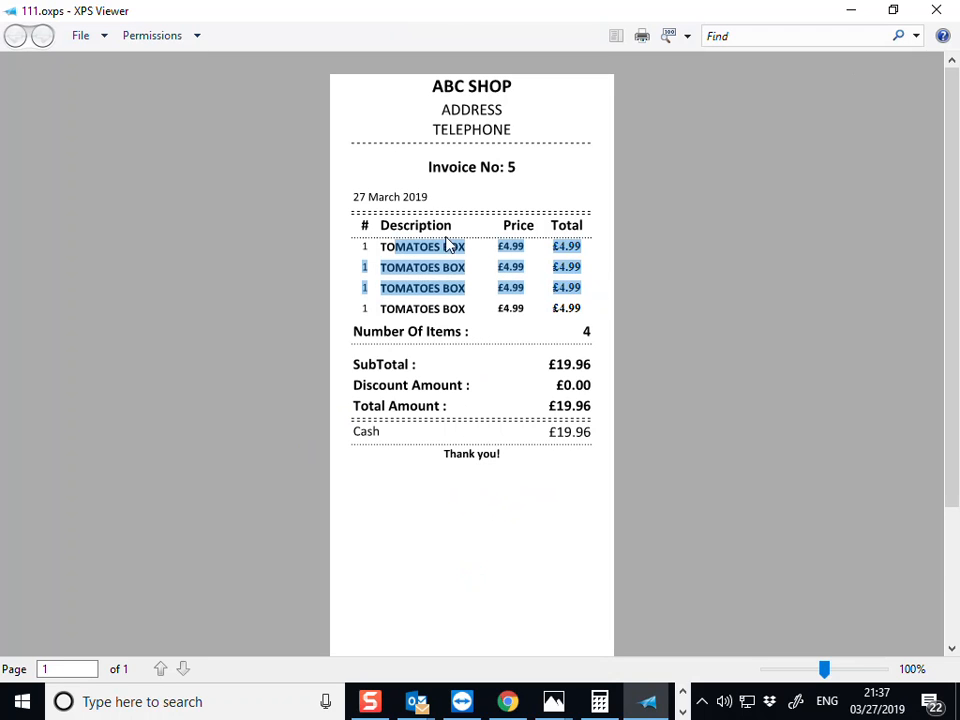
{"action": "left_click", "coordinate": [424, 272]}
{"action": "left_click_drag", "start_coordinate": [367, 247], "coordinate": [587, 328]}
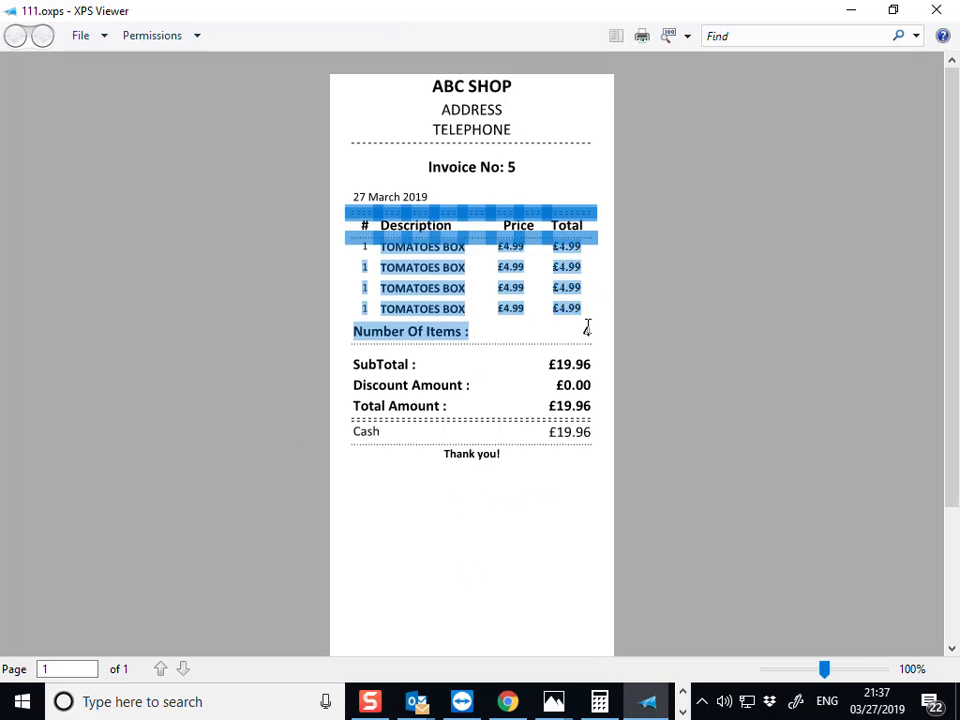
{"action": "left_click", "coordinate": [683, 256]}
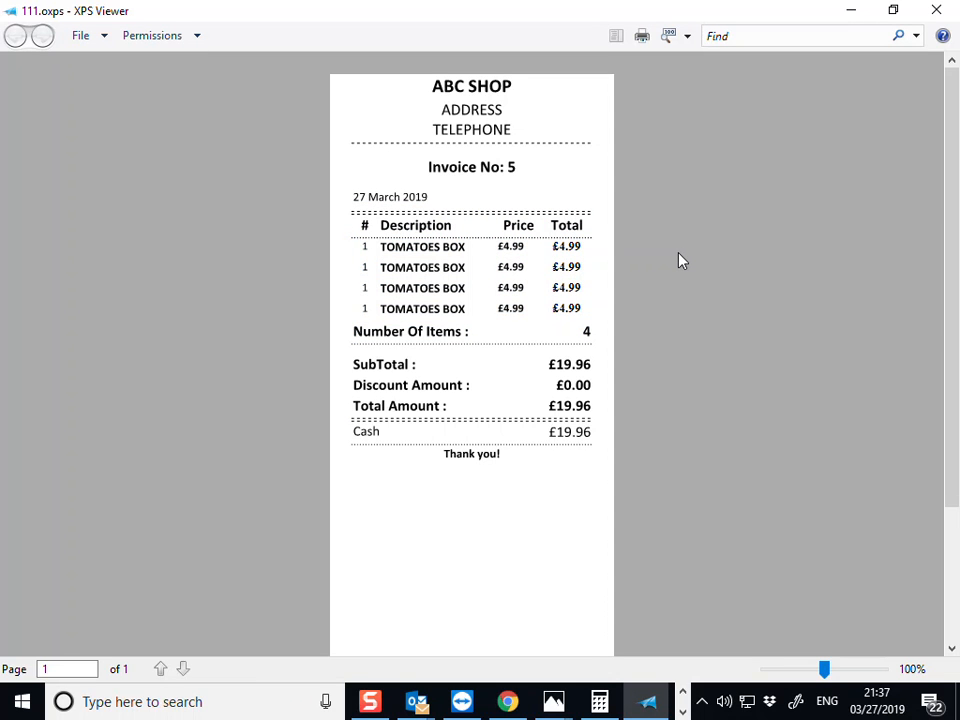